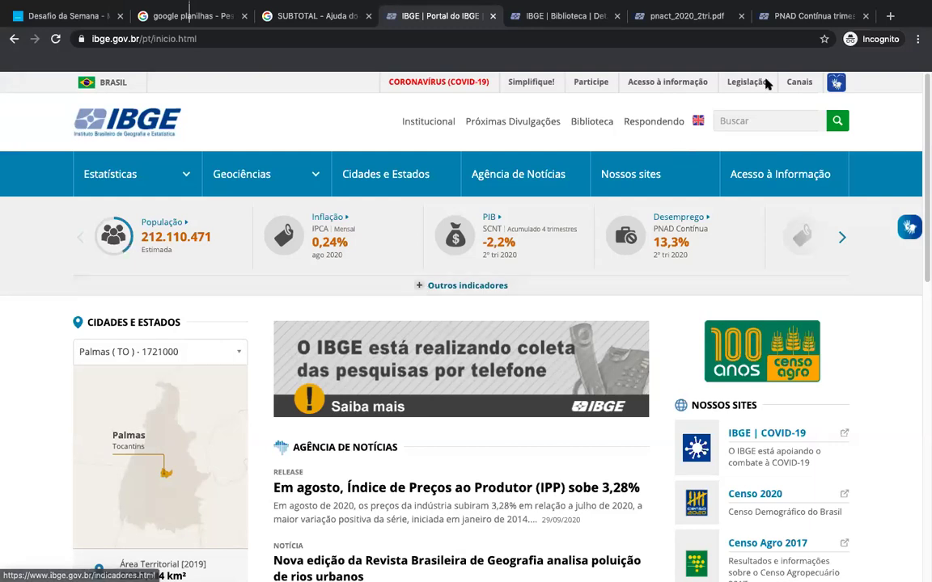
Step: Open the SIDRA site (sidra.ibge.gov.br) in a new browser tab and go to its Acervo page
click(890, 16)
text(sidra)
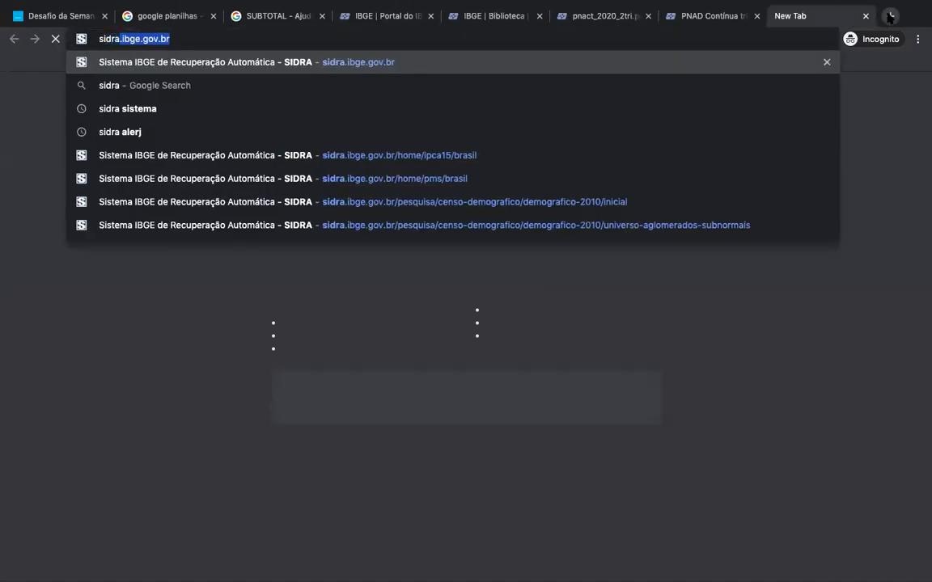
key(Return)
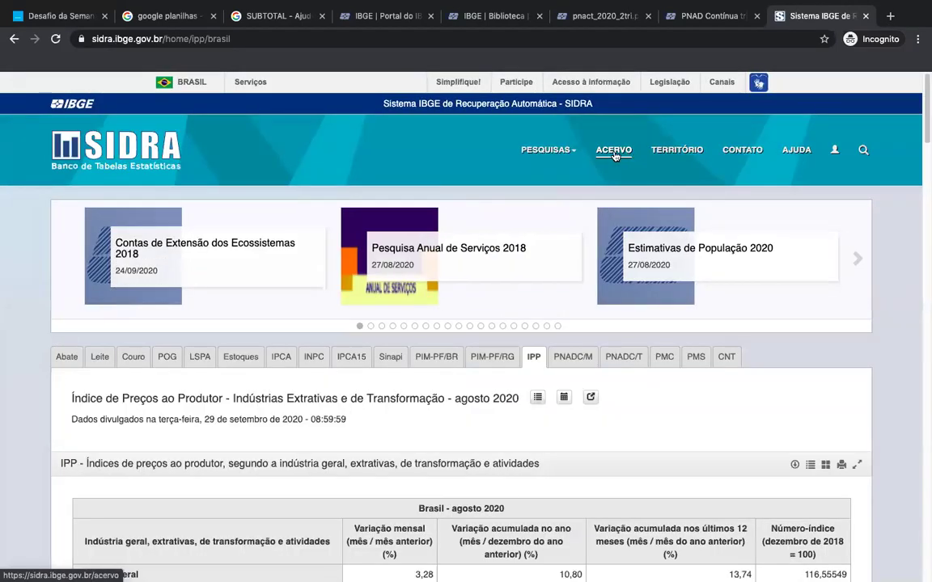
click(613, 154)
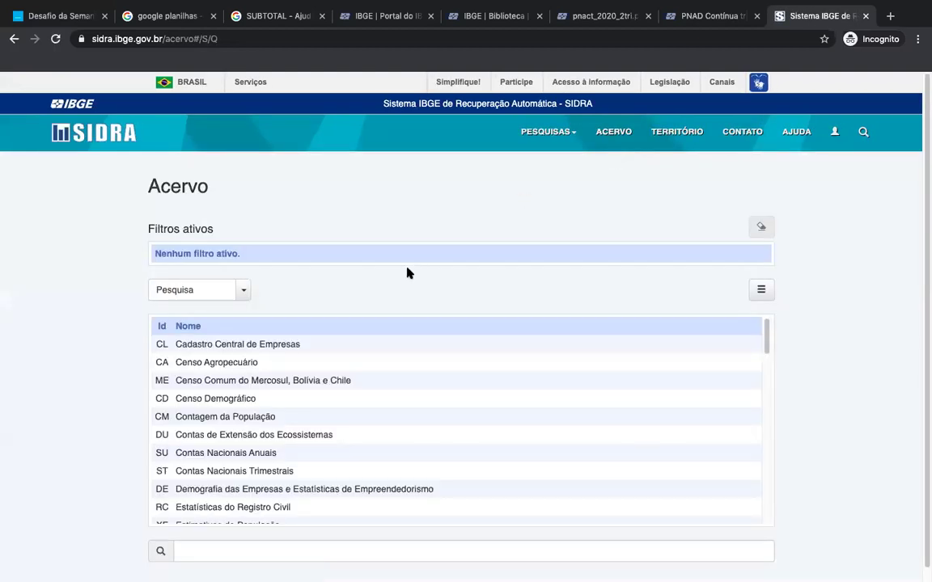
Step: Filter the Acervo by territorial level 6 - Município and list the matching entries by Pesquisa
click(245, 291)
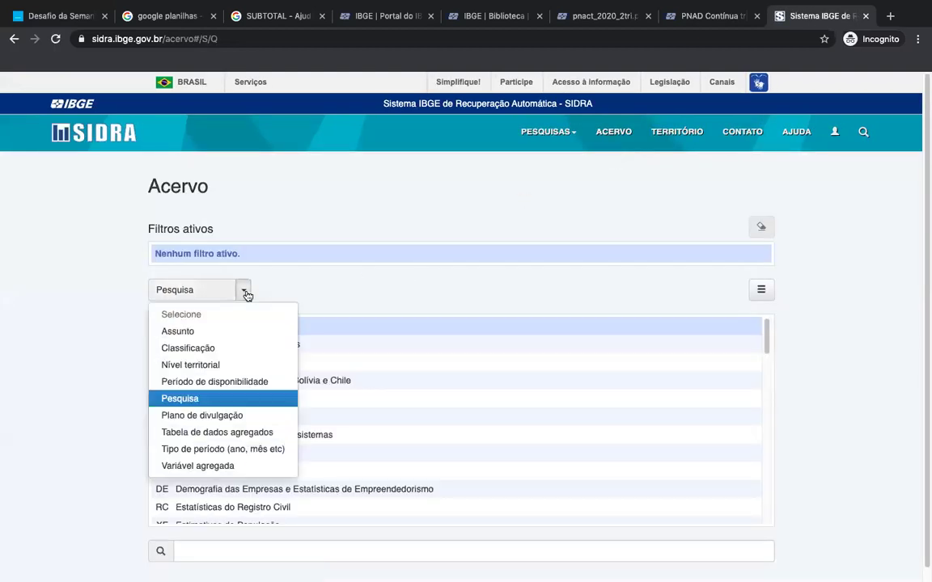
click(209, 364)
scroll(243, 441, down, 5)
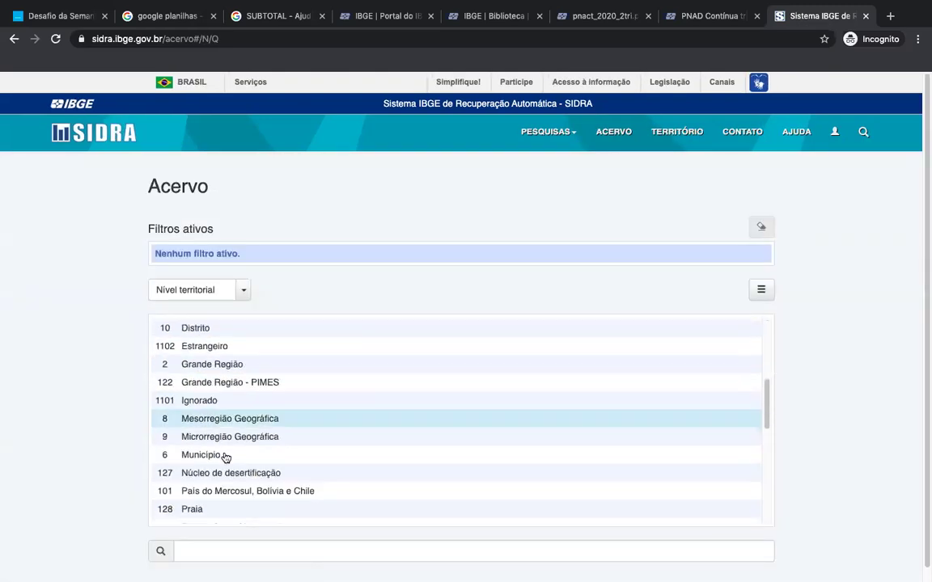
click(198, 552)
text(munici)
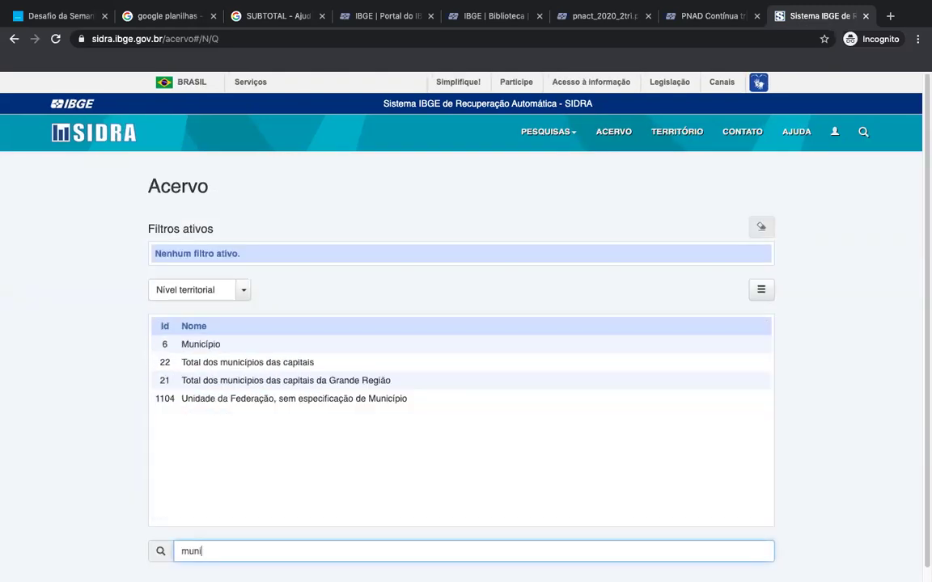
click(198, 346)
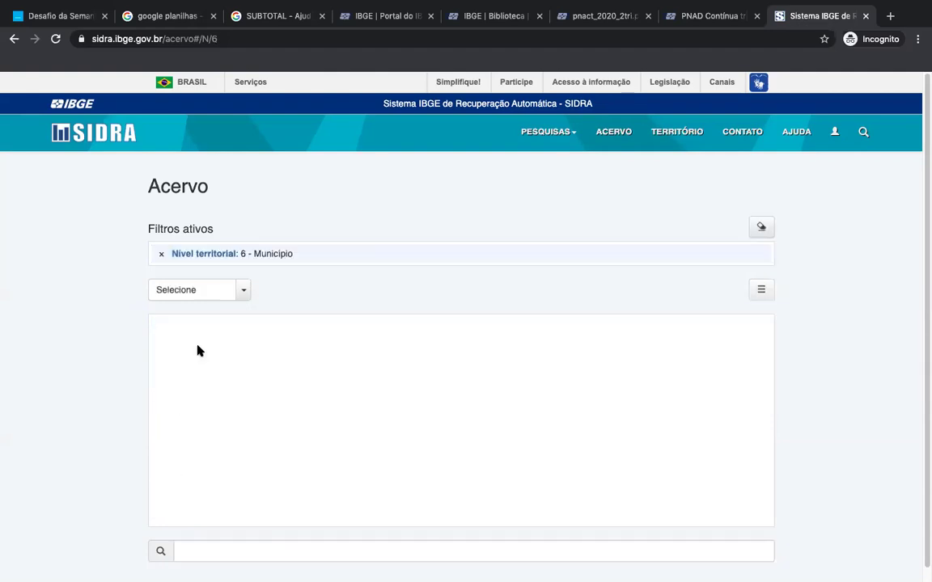
click(185, 294)
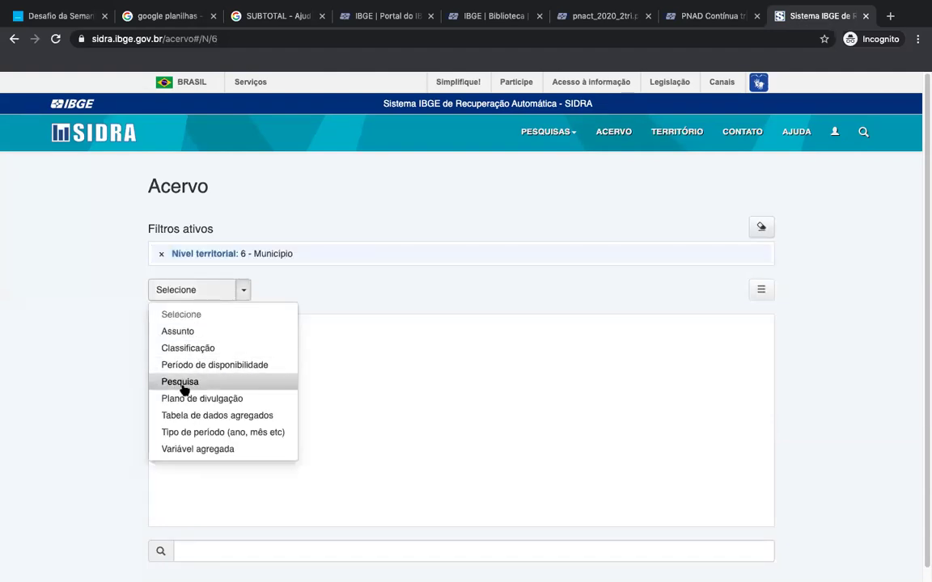
click(182, 384)
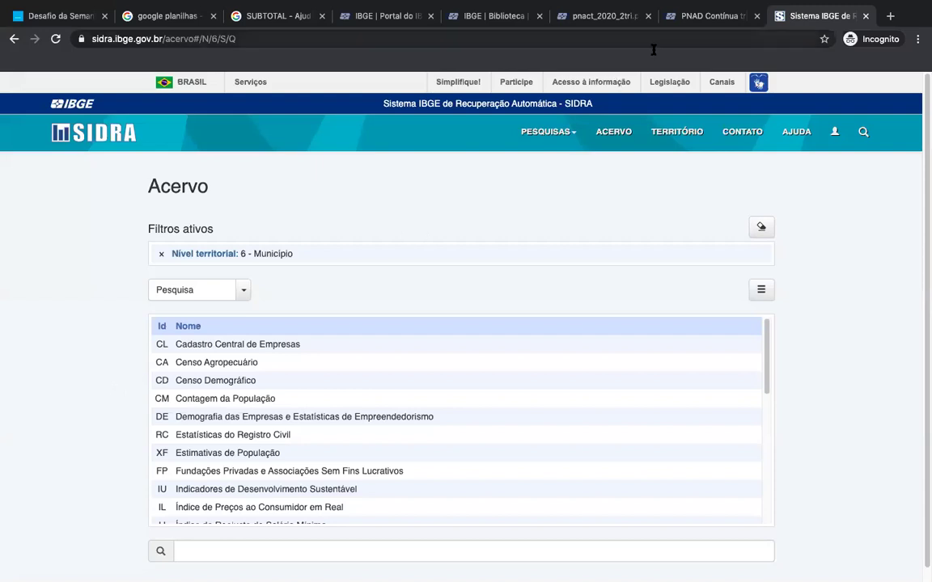
Step: Review the IBGE portal's release calendar for structural and special studies, and return to browse SIDRA's list of municipal-level surveys
click(700, 20)
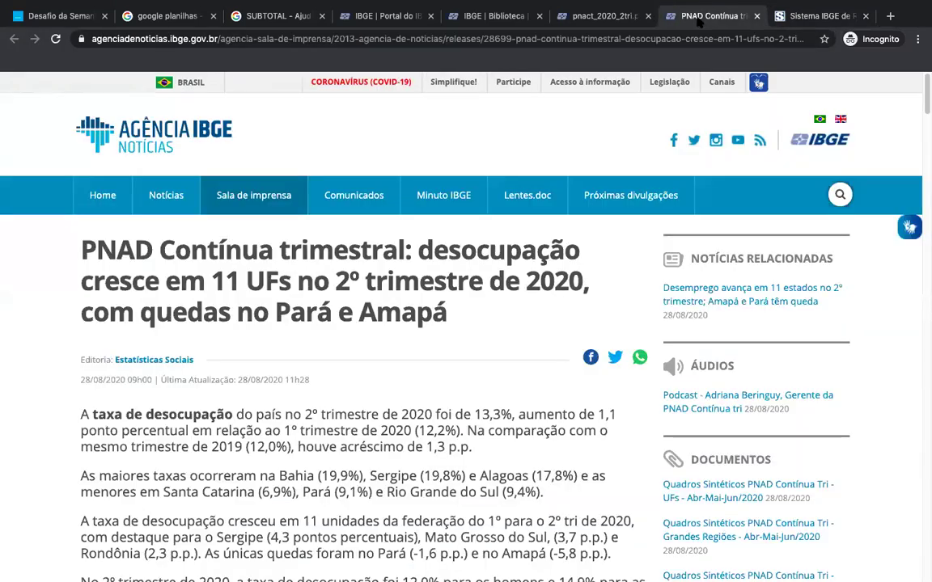
click(401, 22)
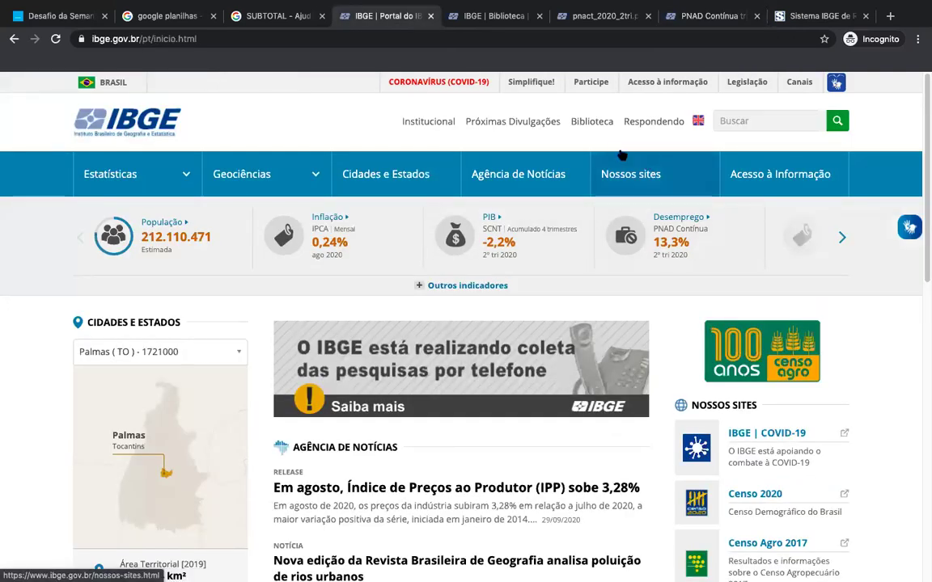
click(543, 125)
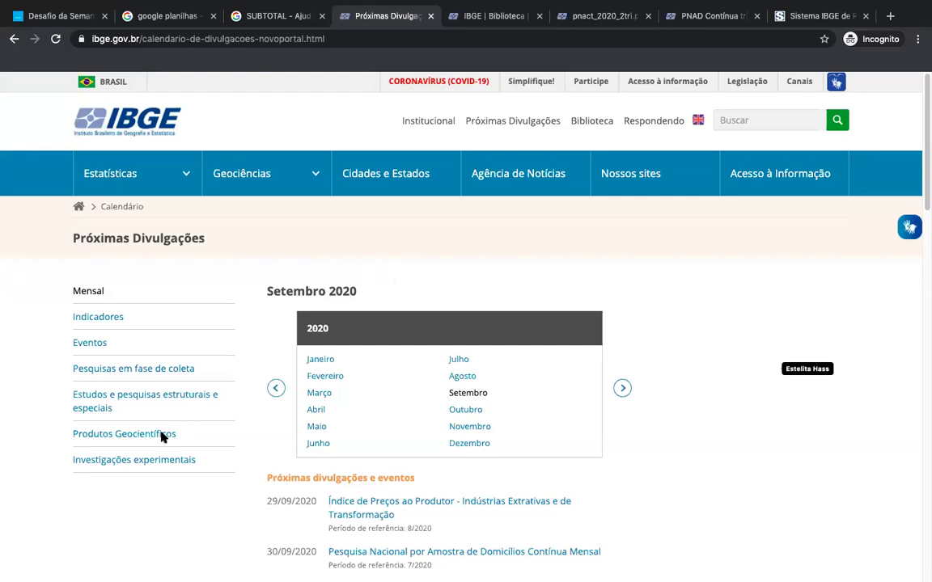
click(109, 400)
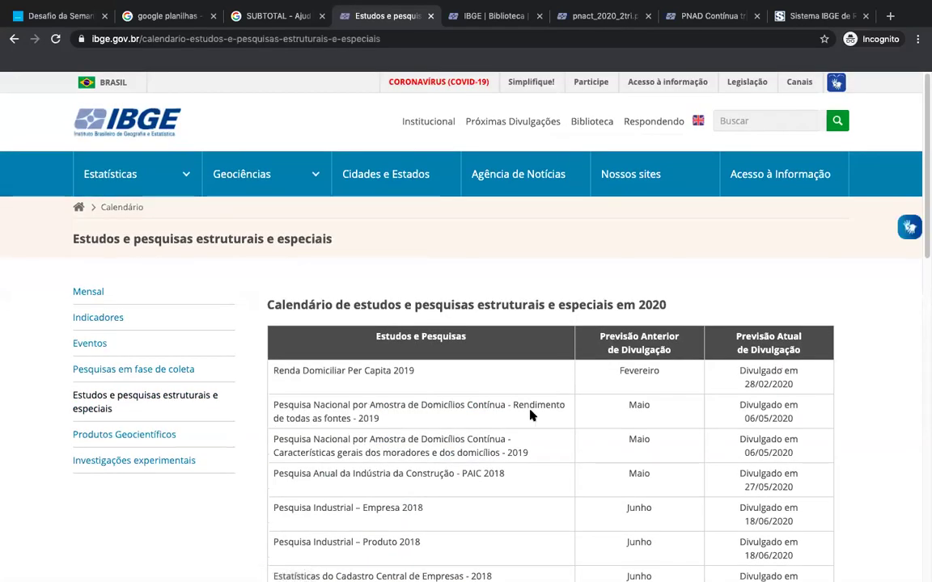
scroll(568, 415, down, 5)
scroll(568, 415, down, 3)
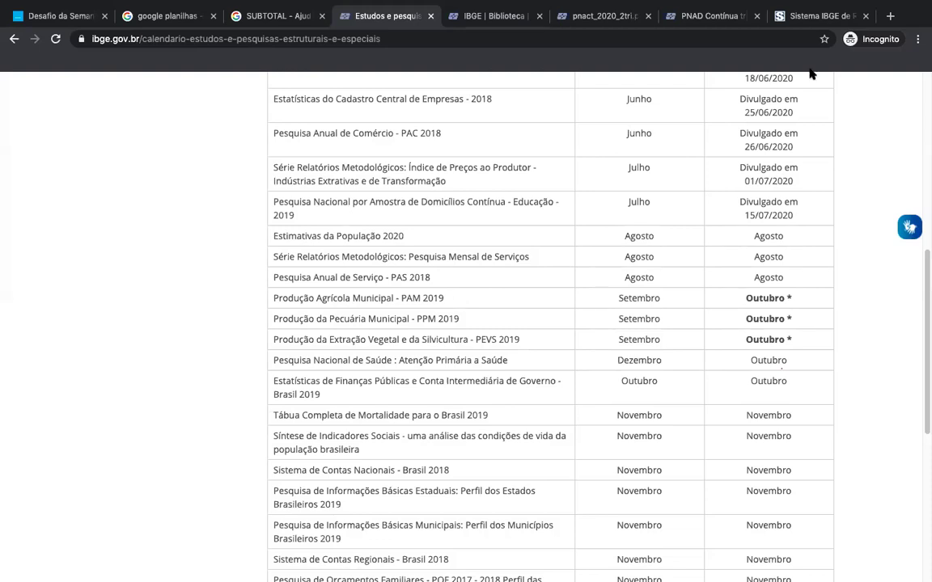
click(813, 16)
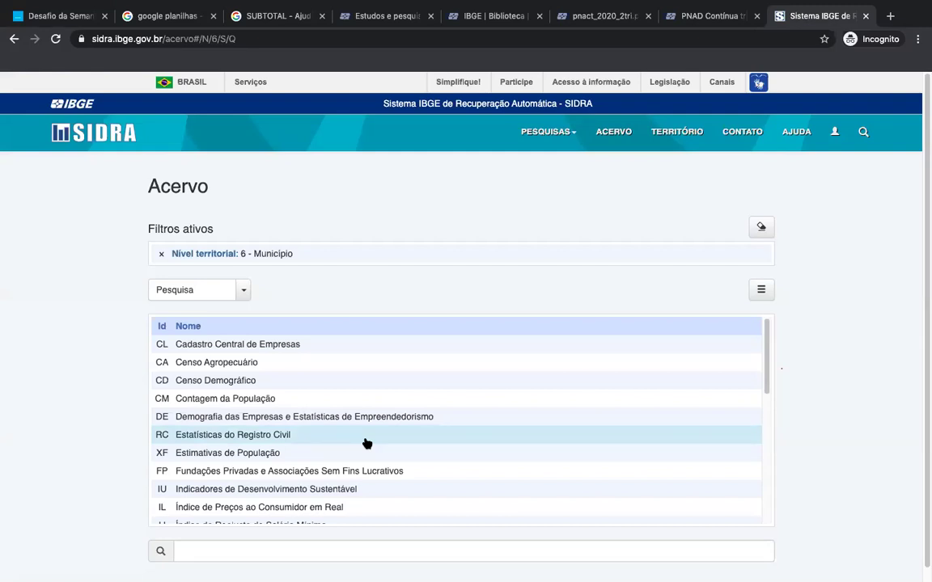
scroll(364, 443, down, 1)
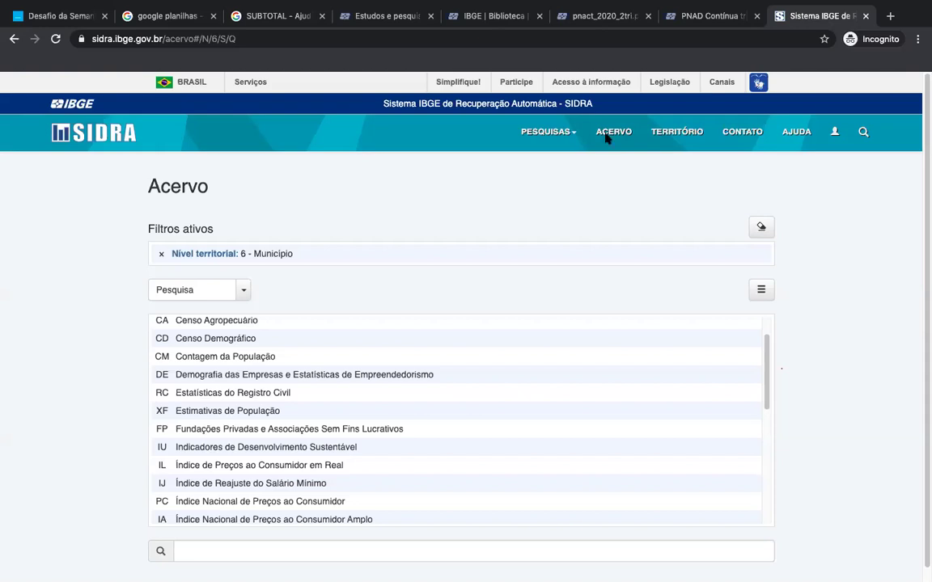
Step: Close the browser tabs for SIDRA, the PNAD Contínua release, pnact_2020_2tri.pdf, the IBGE library and the studies calendar
click(865, 17)
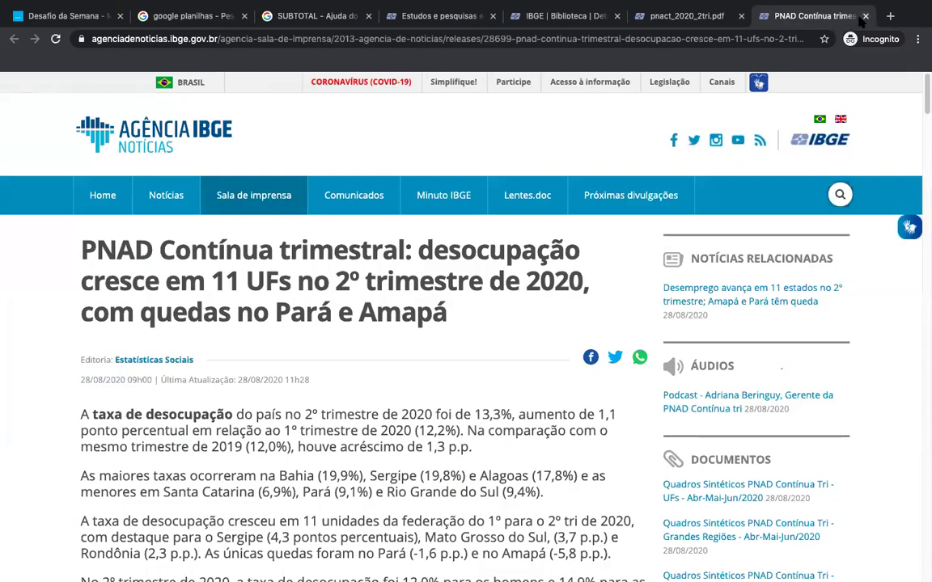
click(864, 17)
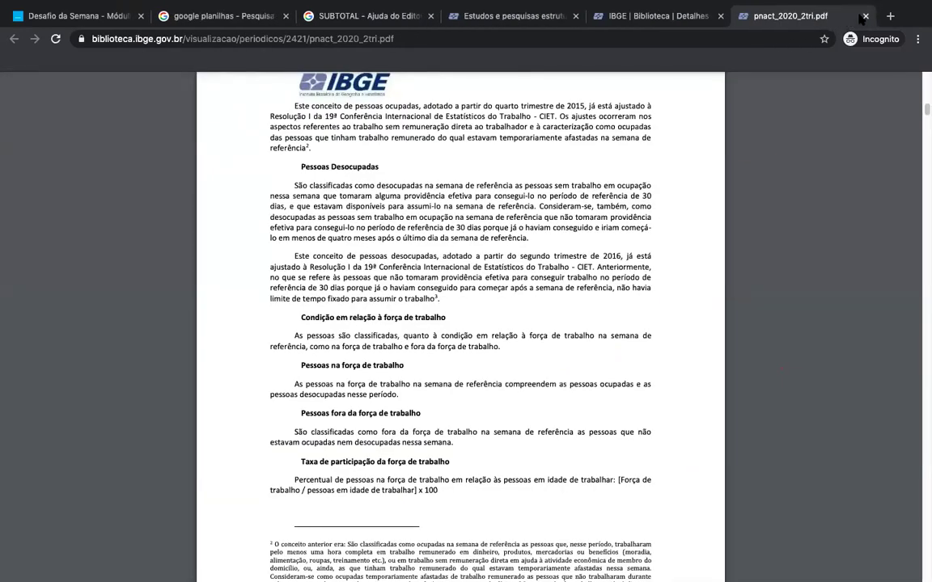
click(864, 16)
click(720, 17)
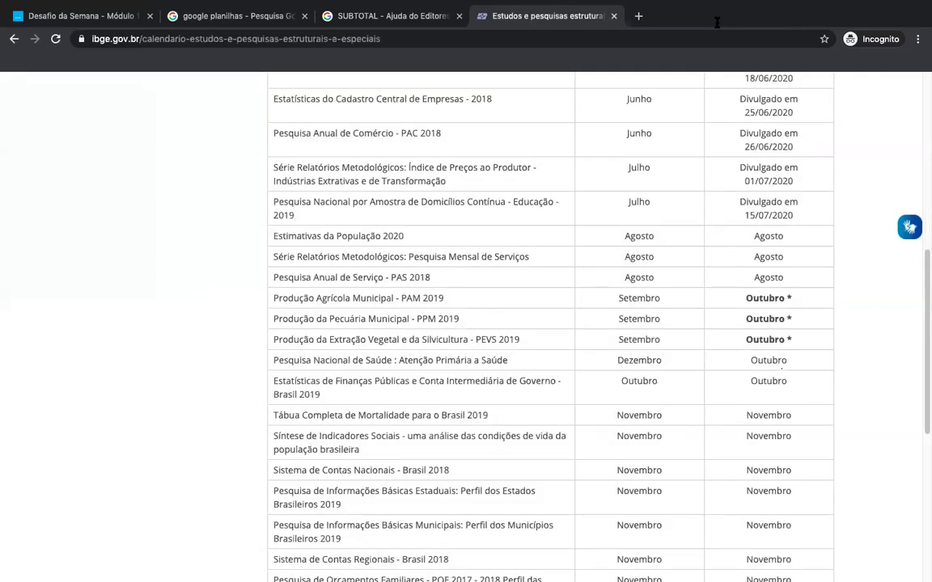
click(614, 16)
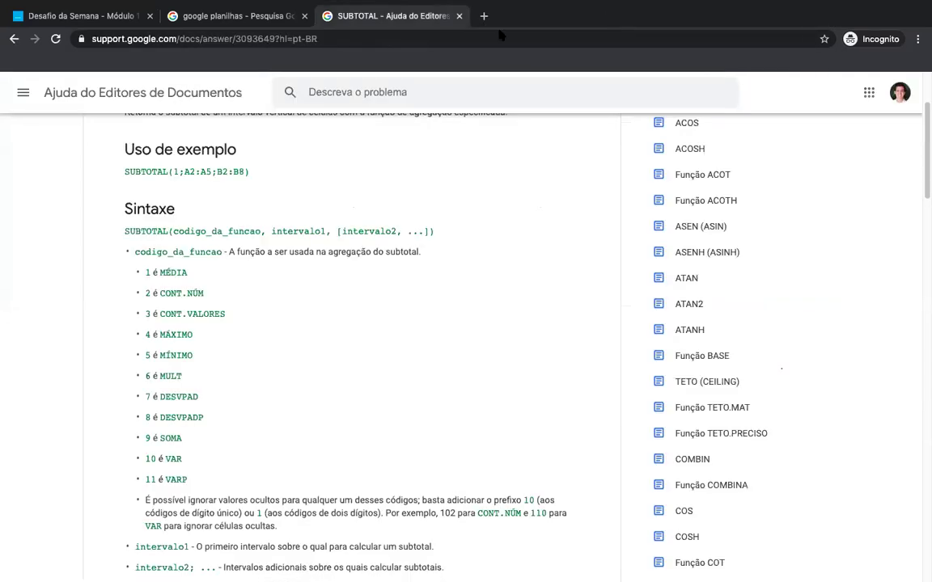
Step: Go to the Desafio da Semana – Módulo 1 lesson and follow its link to the Portal do IBGE
click(111, 17)
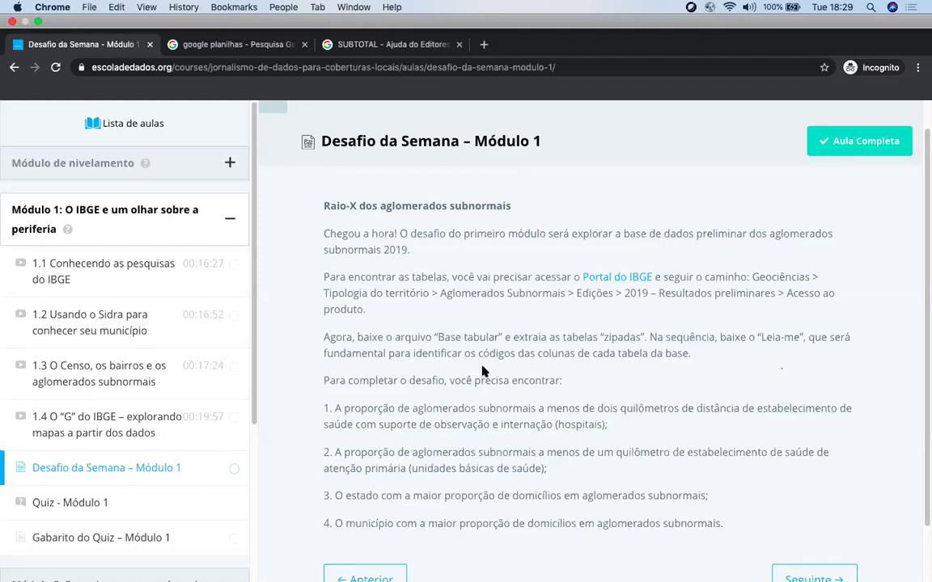
scroll(483, 371, down, 1)
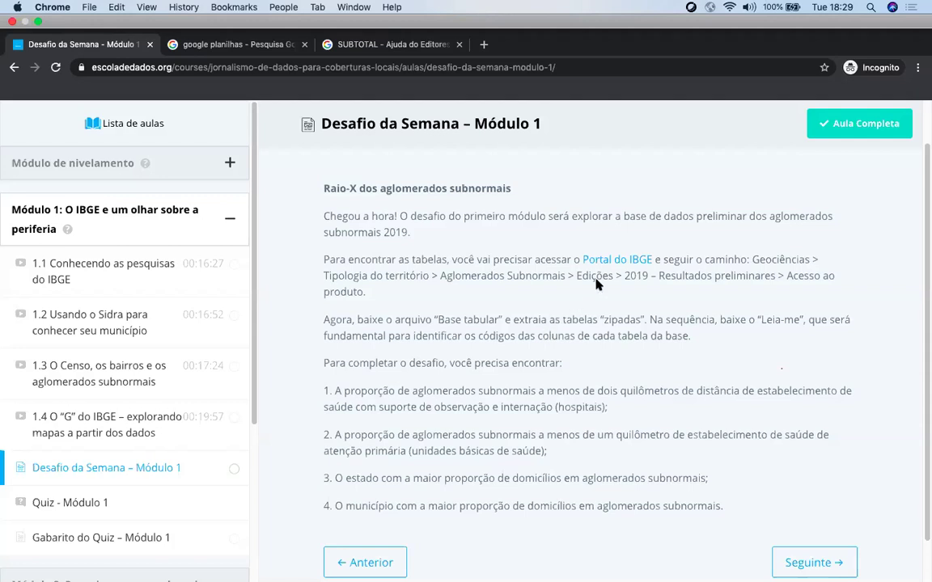
click(621, 261)
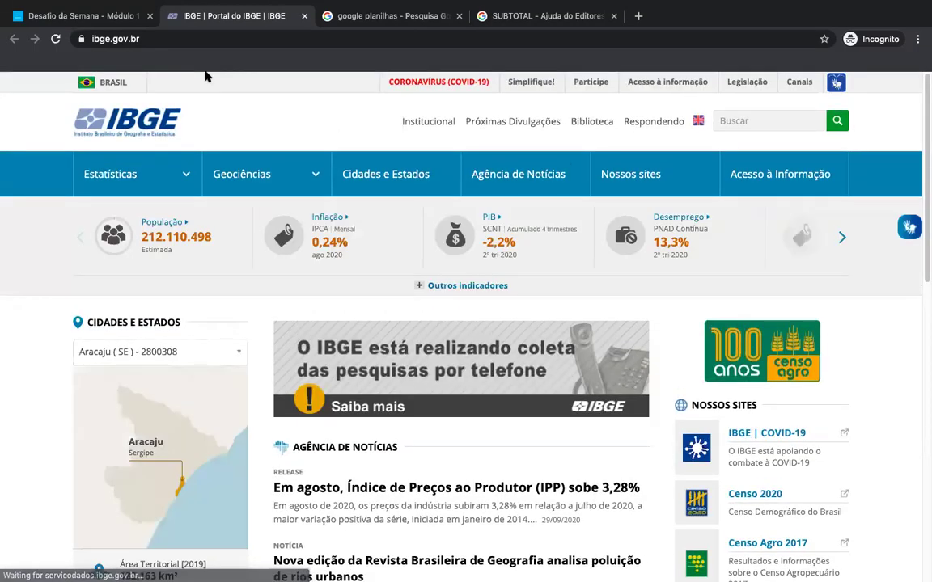
Step: Following the lesson's path, open the Aglomerados Subnormais page under Geociências, Tipologias do território on the IBGE portal
click(311, 180)
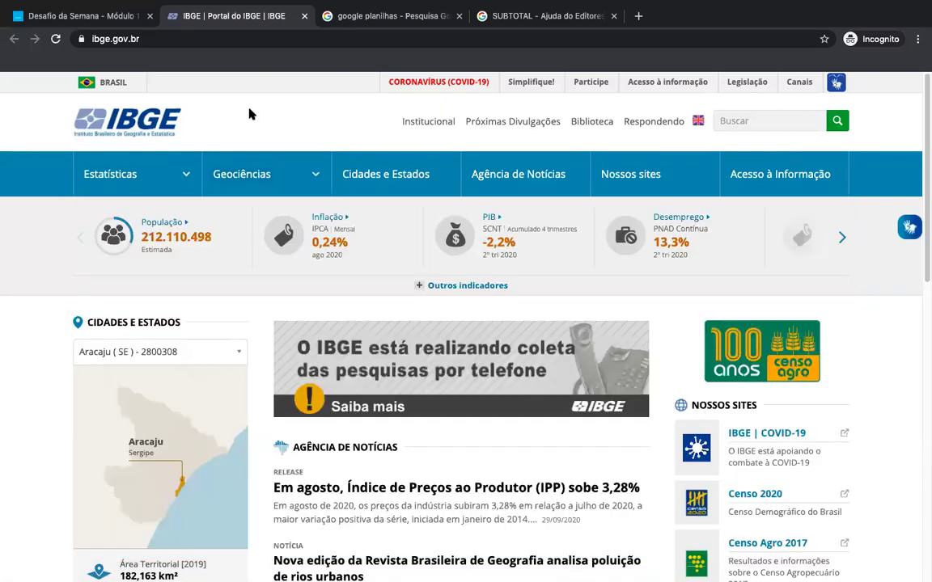
click(118, 19)
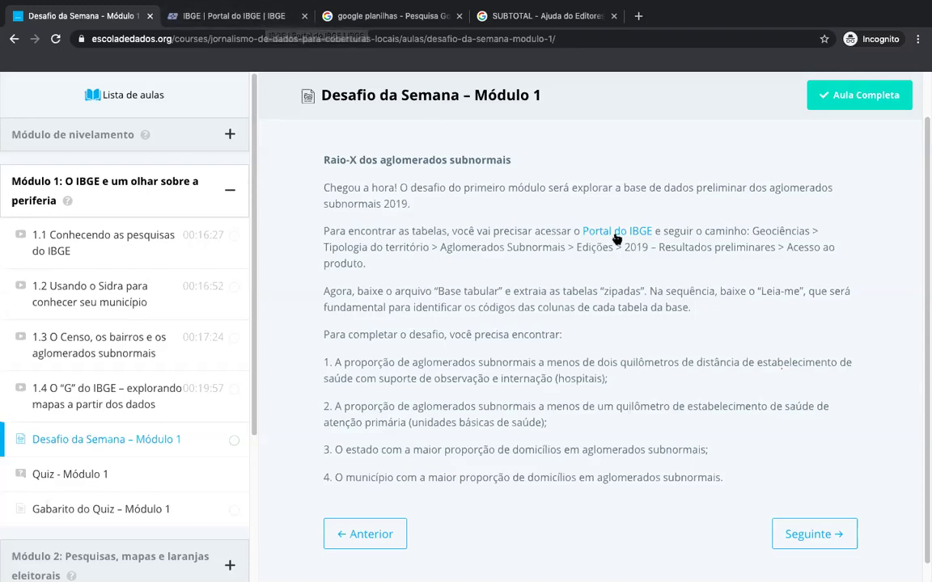
click(273, 22)
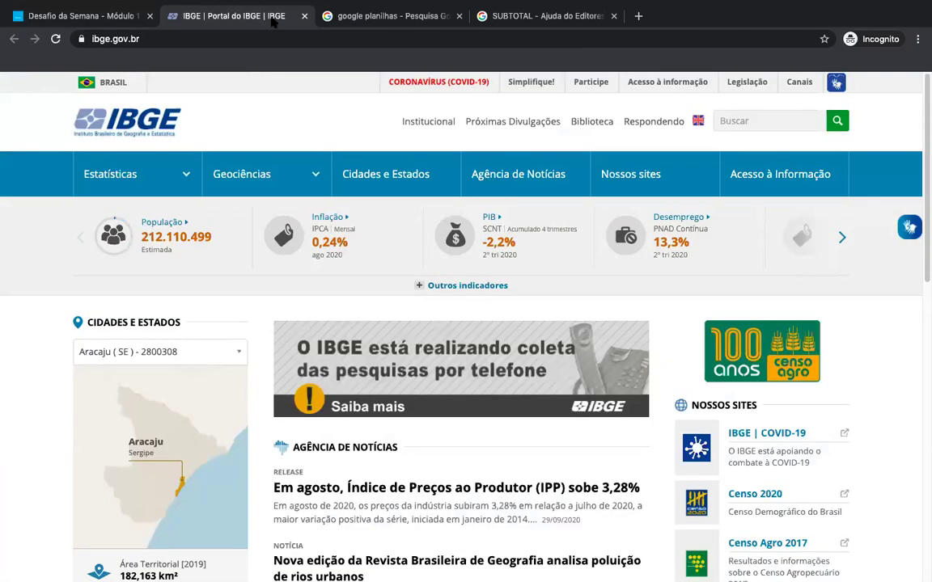
click(313, 180)
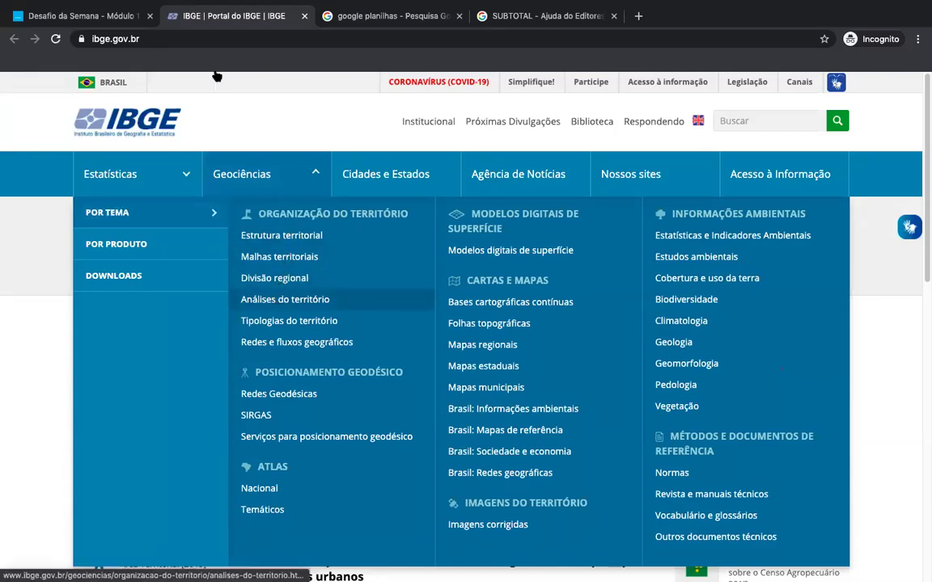
click(127, 25)
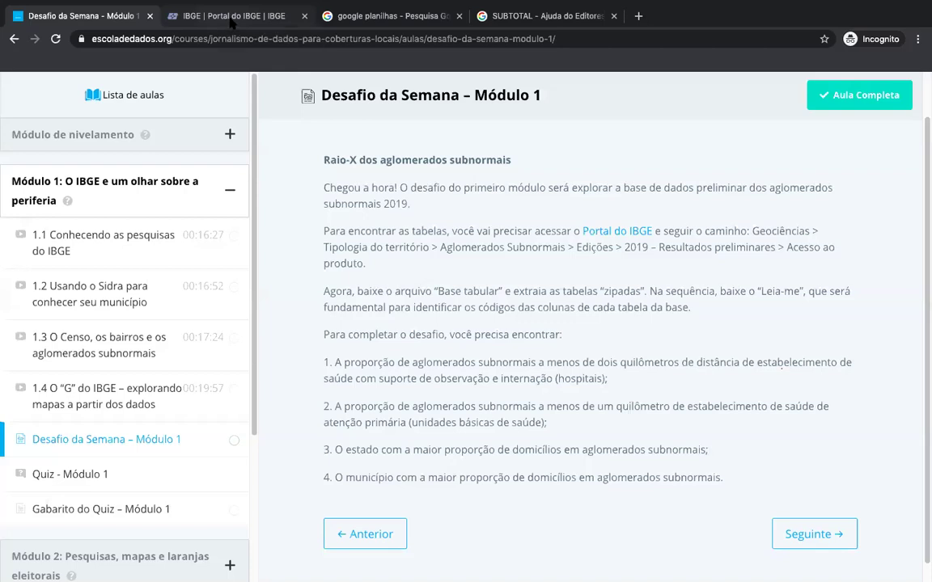
click(209, 21)
click(264, 325)
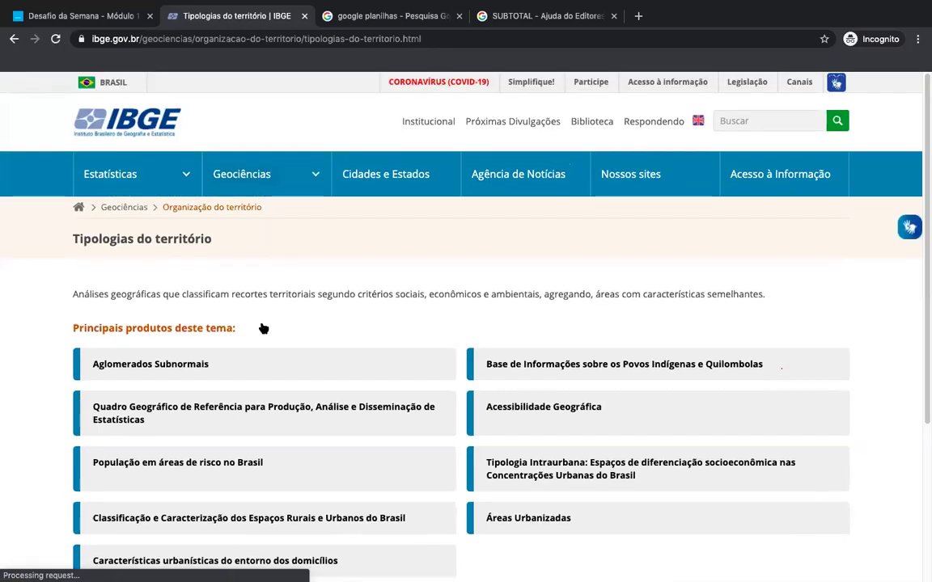
click(184, 369)
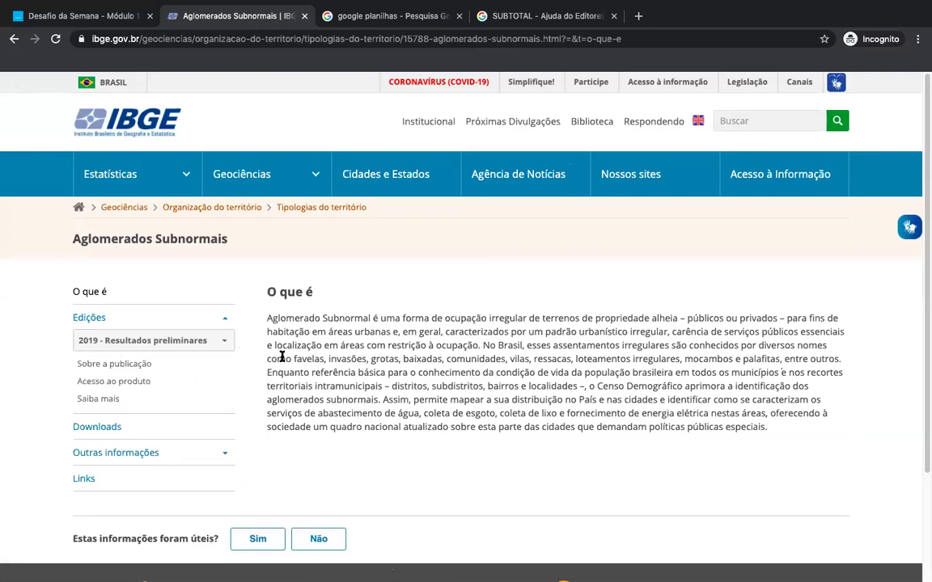
Step: Check the Aglomerados Subnormais downloads, and open Acesso ao produto for the 2019 - Resultados preliminares edition
scroll(281, 355, down, 1)
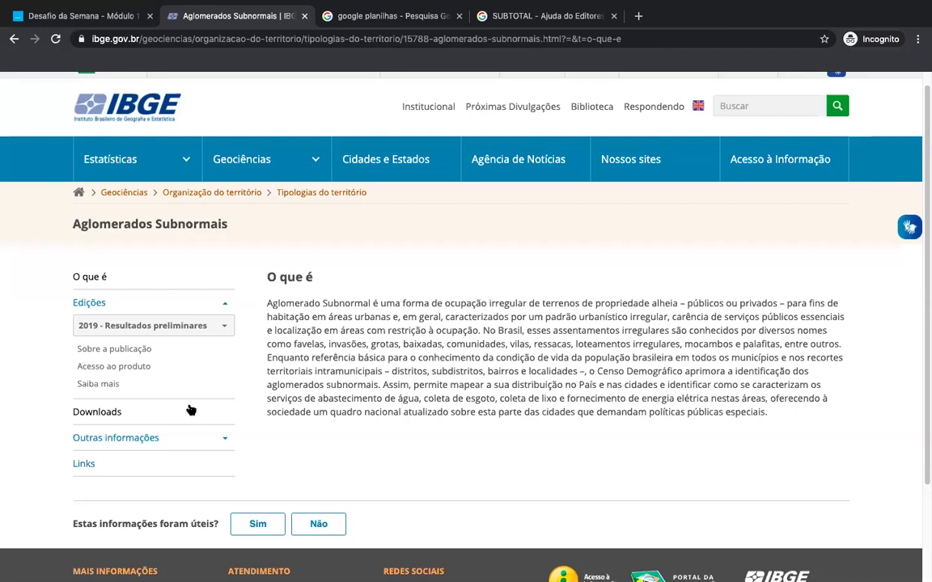
click(134, 417)
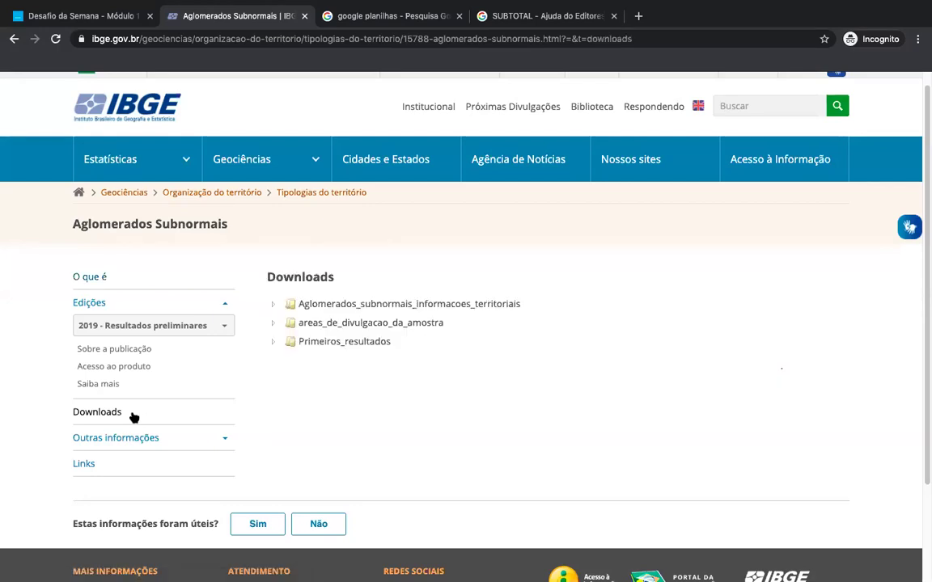
click(105, 368)
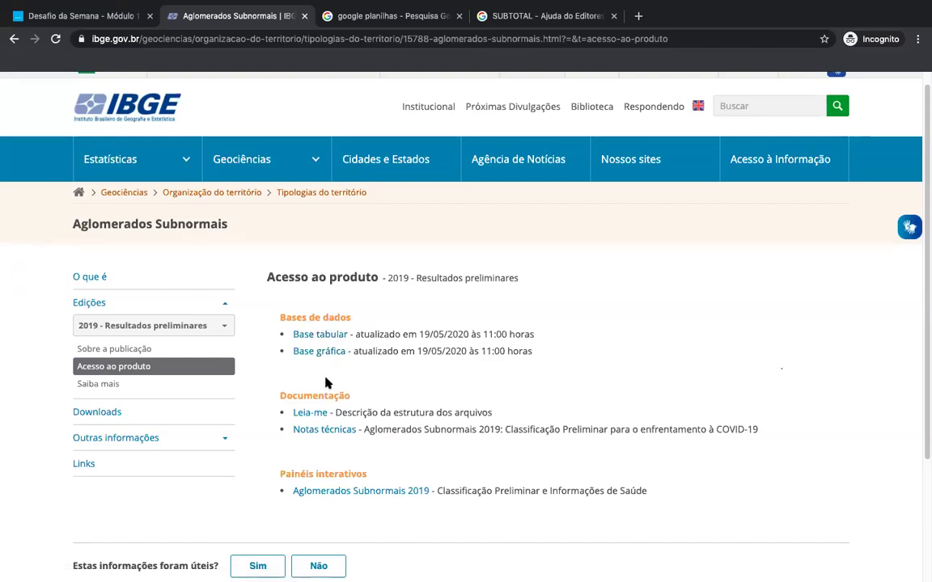
Step: Recheck the challenge instructions in the lesson, and switch to the desktop with the Finder Downloads folder
click(114, 24)
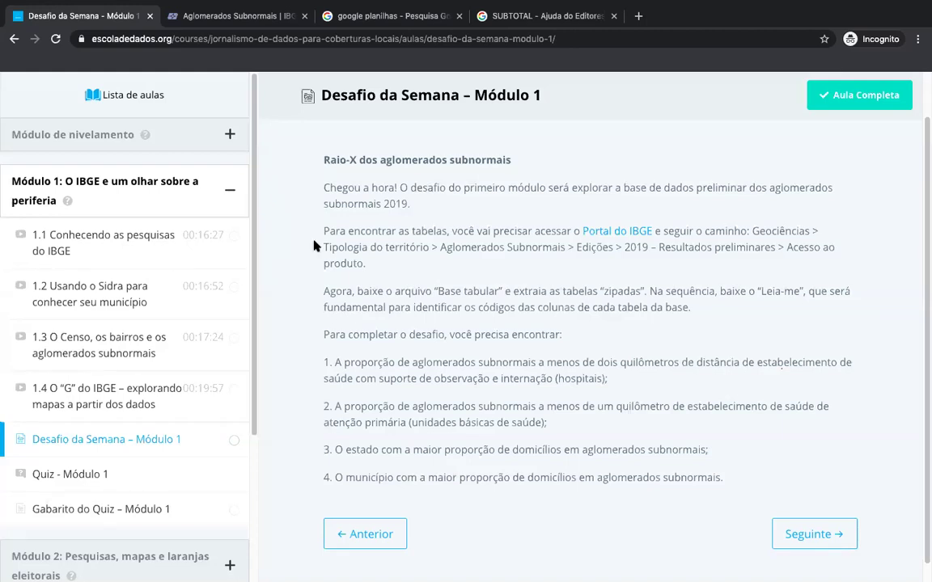
key(ctrl+Left)
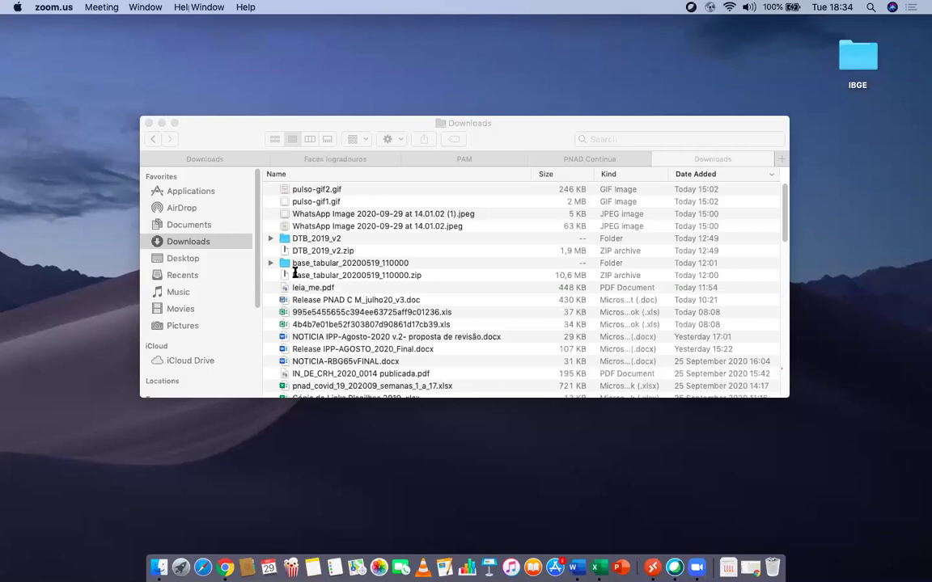
Step: Expand the base_tabular_20200519_110000 folder in Downloads to see its tables, and open leia_me.pdf
click(270, 262)
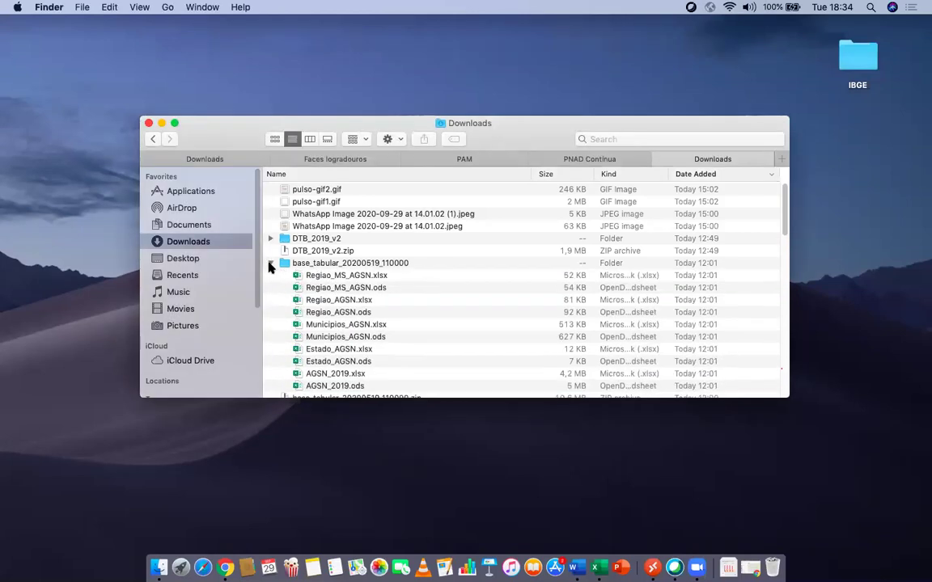
scroll(337, 303, down, 2)
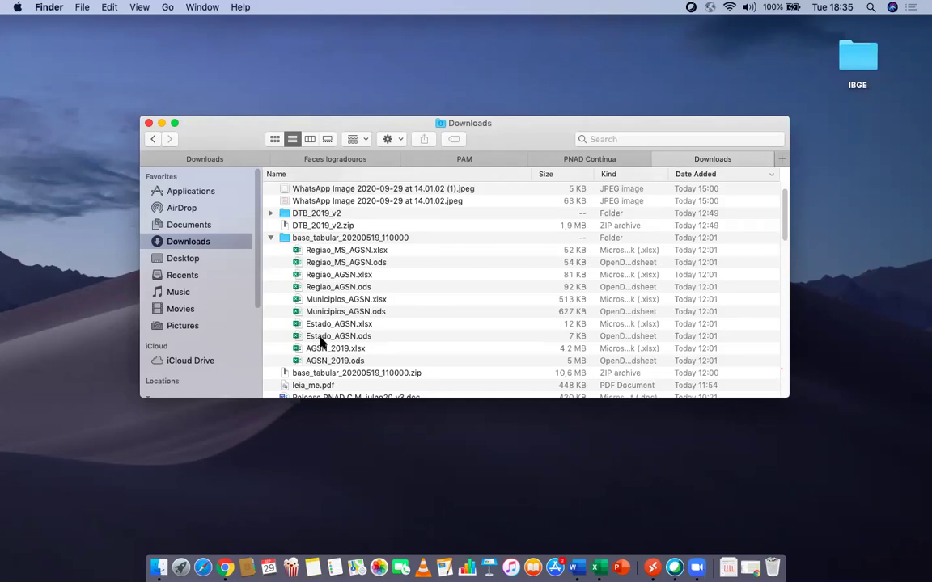
scroll(328, 344, down, 1)
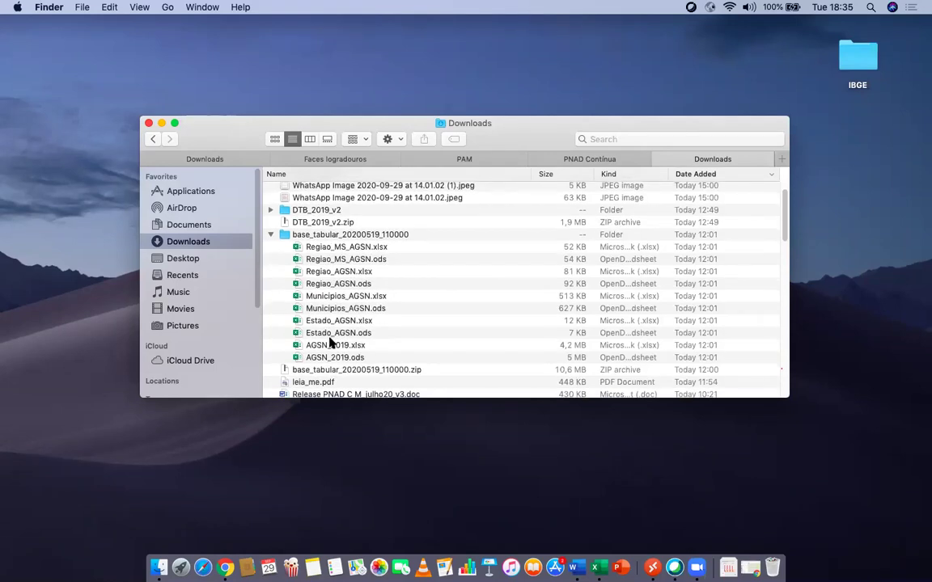
double_click(308, 383)
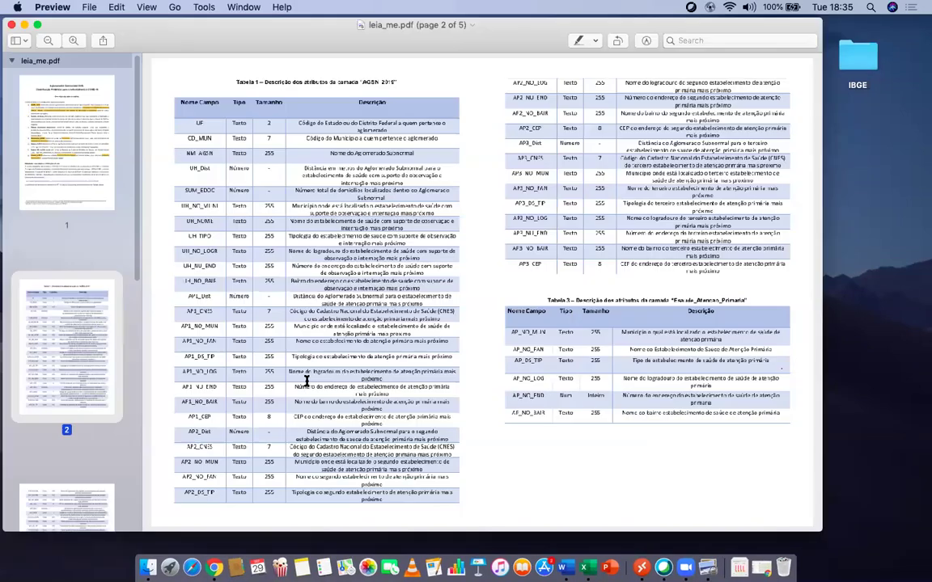
Step: Display leia_me.pdf in full screen and hide its thumbnail sidebar
click(37, 25)
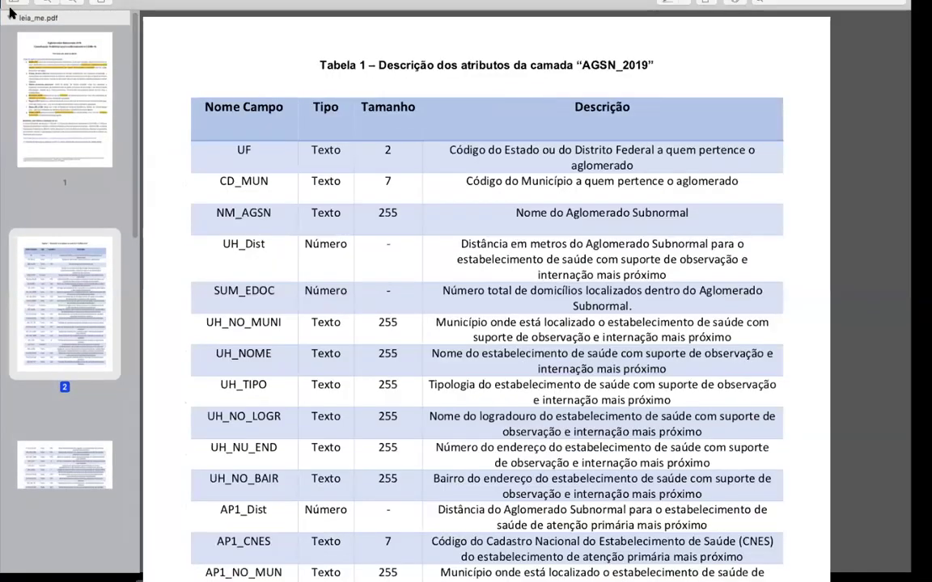
right_click(11, 12)
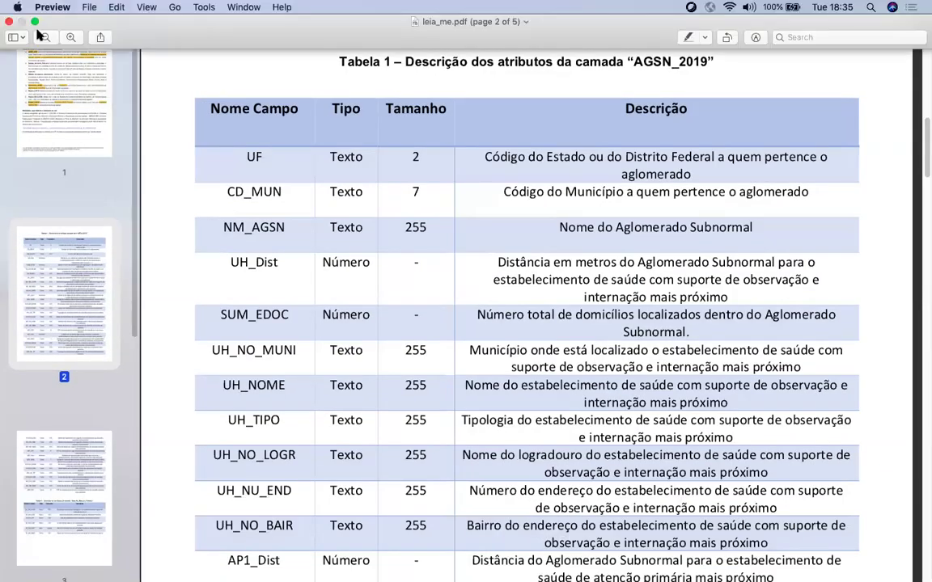
click(17, 36)
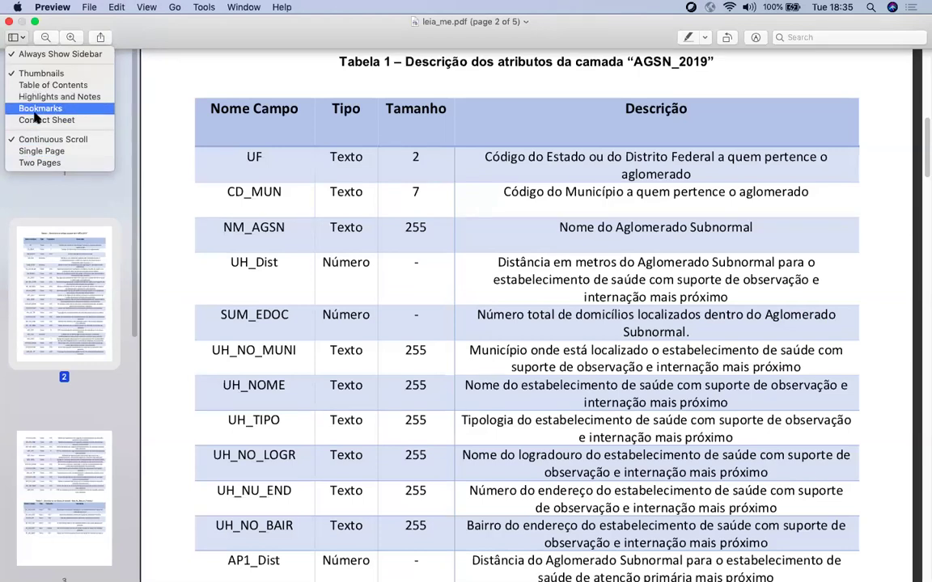
click(26, 47)
click(18, 37)
click(32, 50)
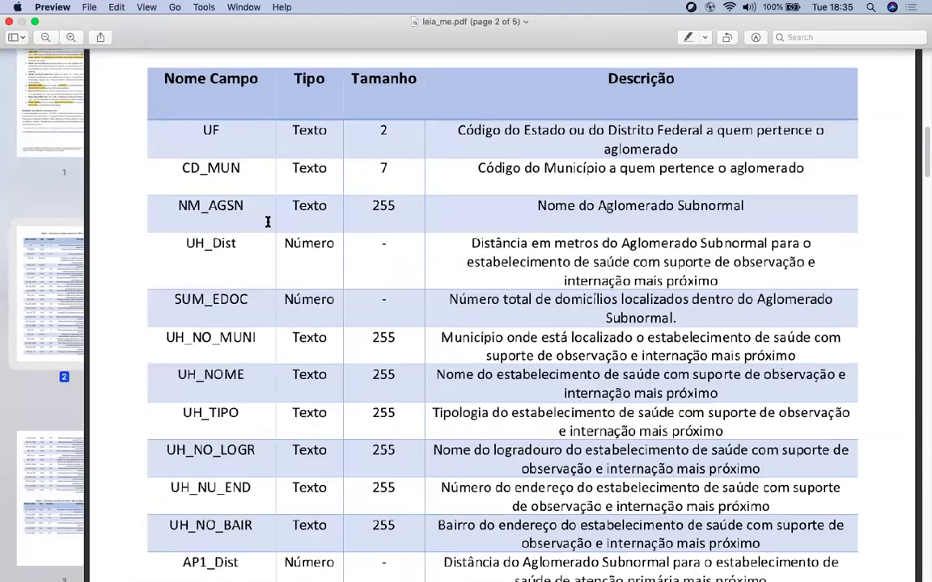
Step: Read the Descrição da base de dados on the first page of leia_me.pdf, covering the layers AGSN_2019 through Estado_AGSN
scroll(268, 221, up, 10)
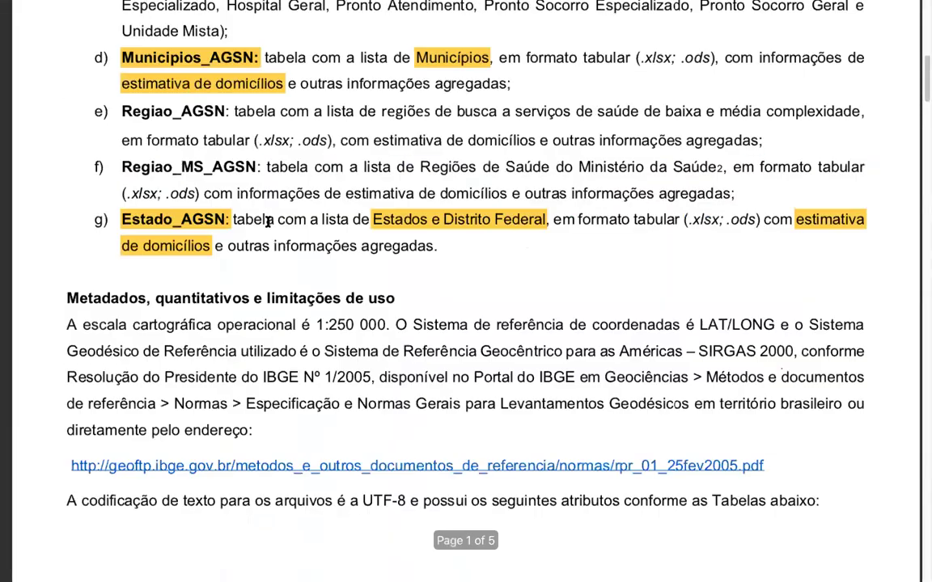
scroll(268, 222, up, 7)
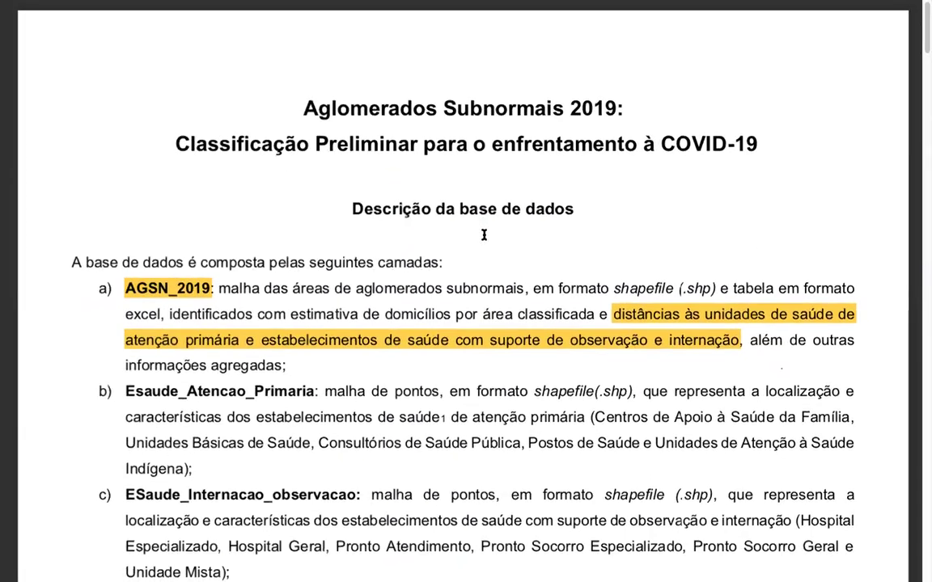
scroll(483, 234, down, 2)
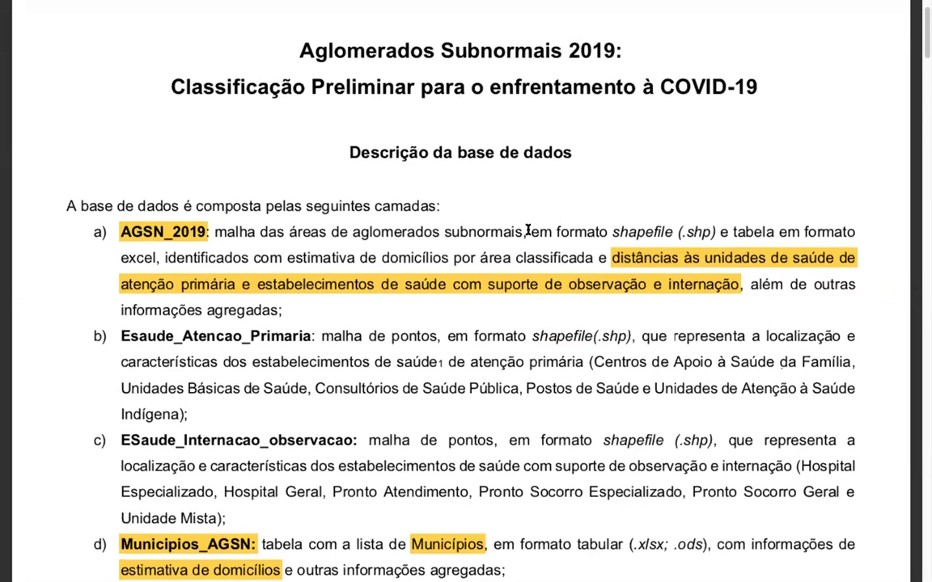
scroll(527, 231, down, 2)
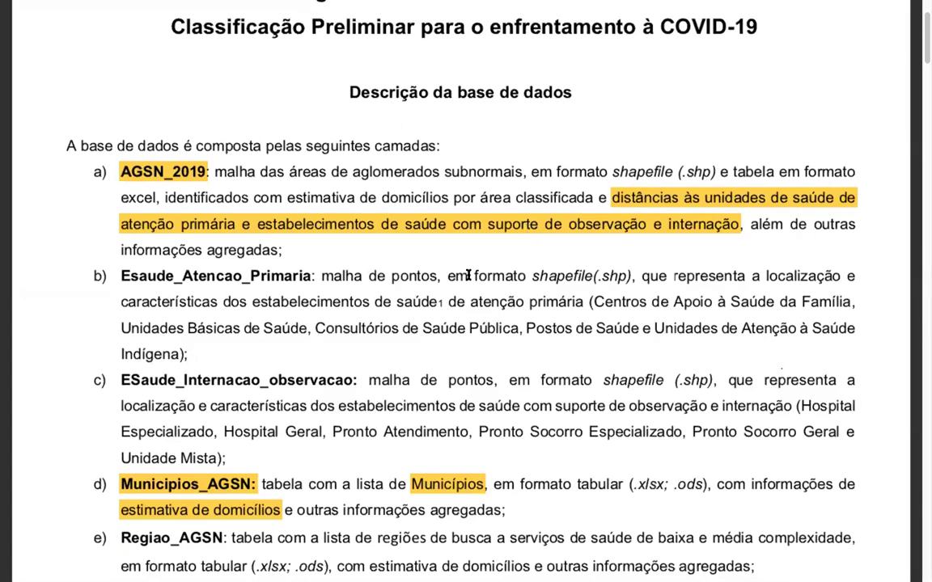
scroll(477, 275, down, 3)
scroll(473, 276, up, 1)
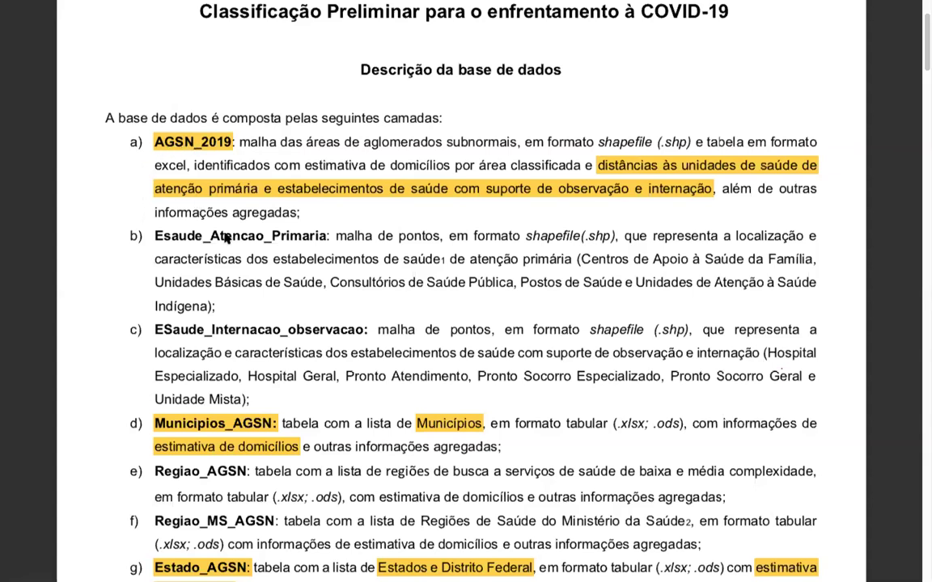
scroll(227, 237, down, 1)
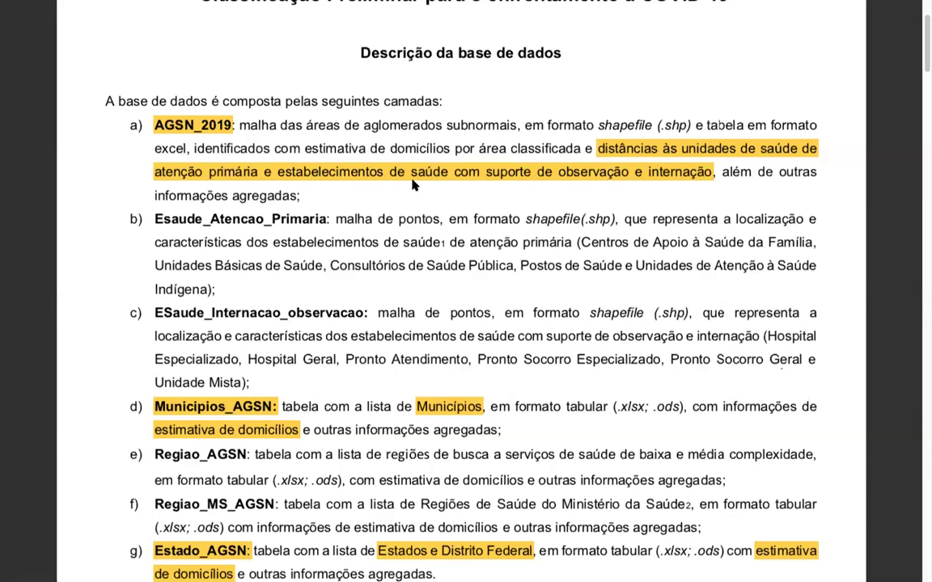
scroll(384, 229, down, 1)
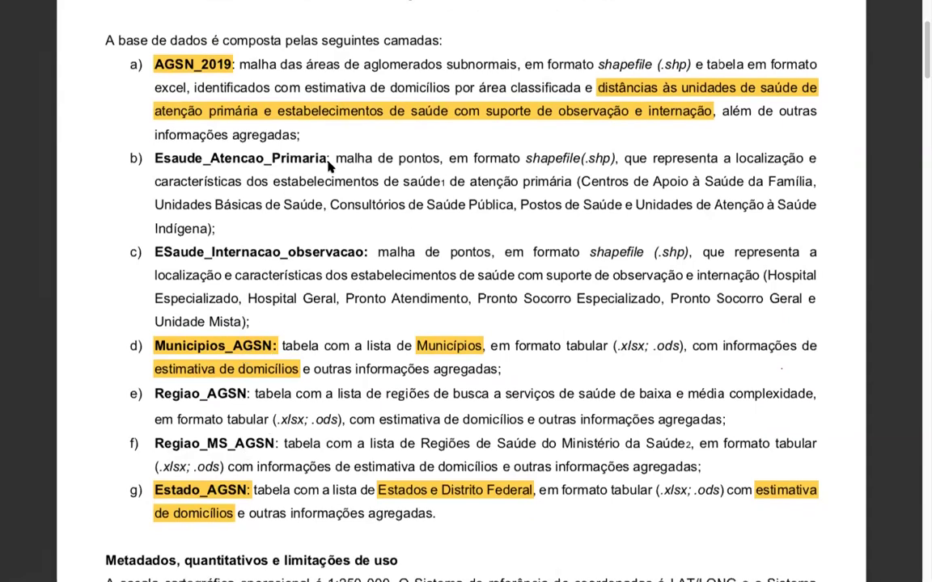
scroll(329, 166, down, 5)
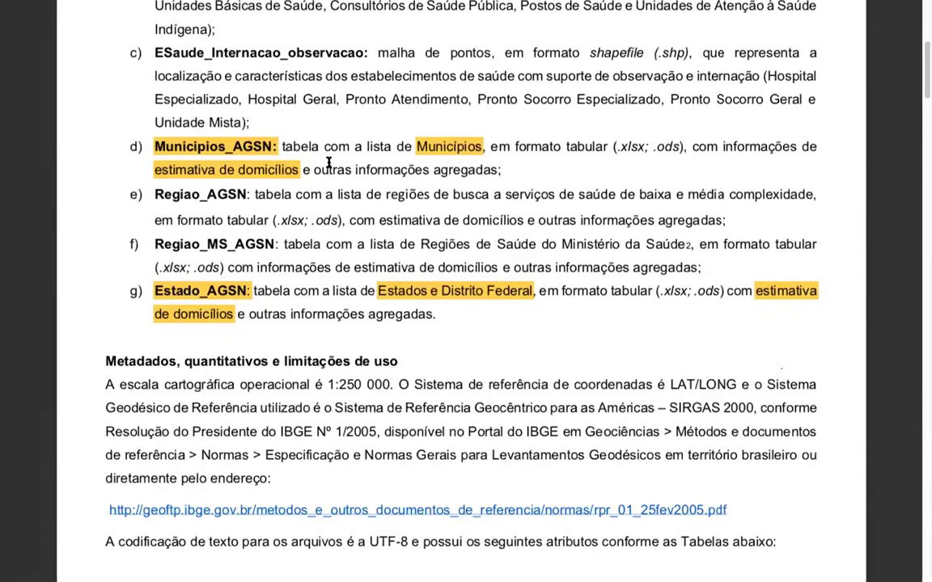
Step: Examine Tabela 1, the field names and descriptions of the AGSN_2019 layer
scroll(329, 165, down, 9)
scroll(328, 163, down, 7)
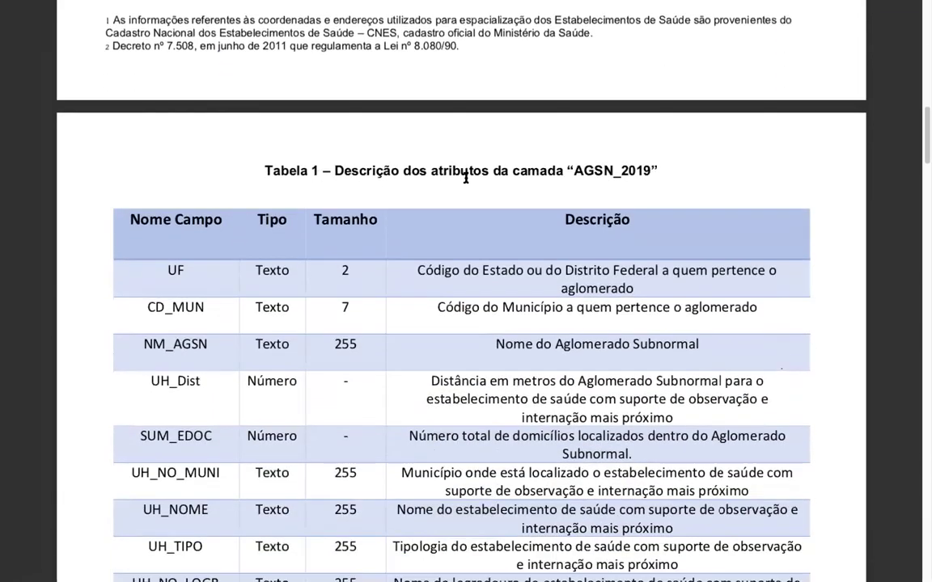
scroll(458, 194, down, 2)
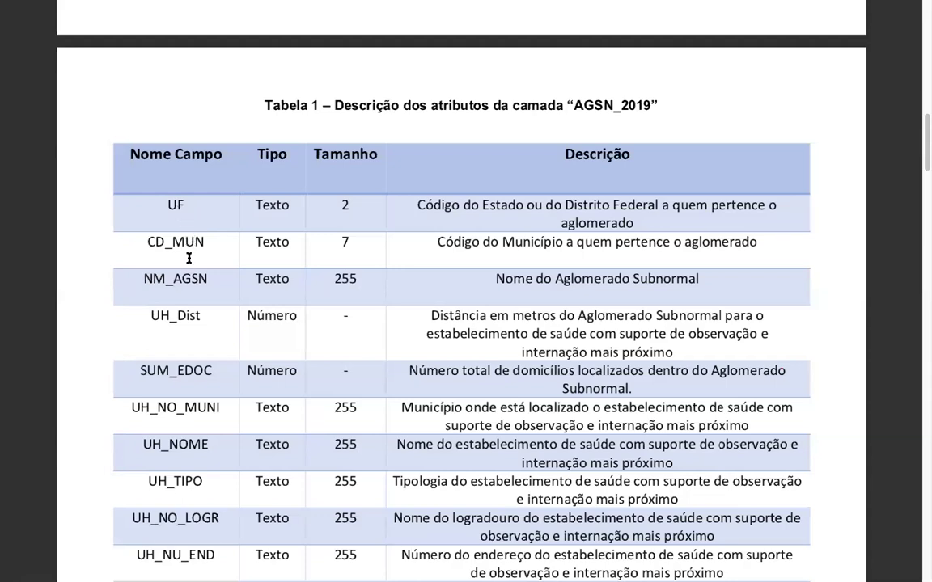
scroll(188, 258, down, 1)
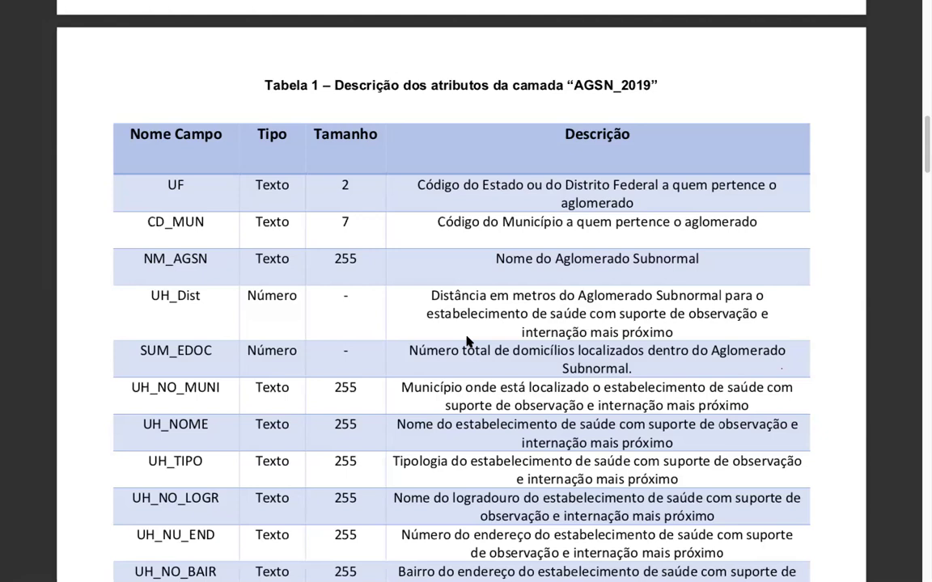
Step: Locate AGSN_2019.xlsx among the extracted tables in Downloads, and return to the challenge page in the browser
key(ctrl+Left)
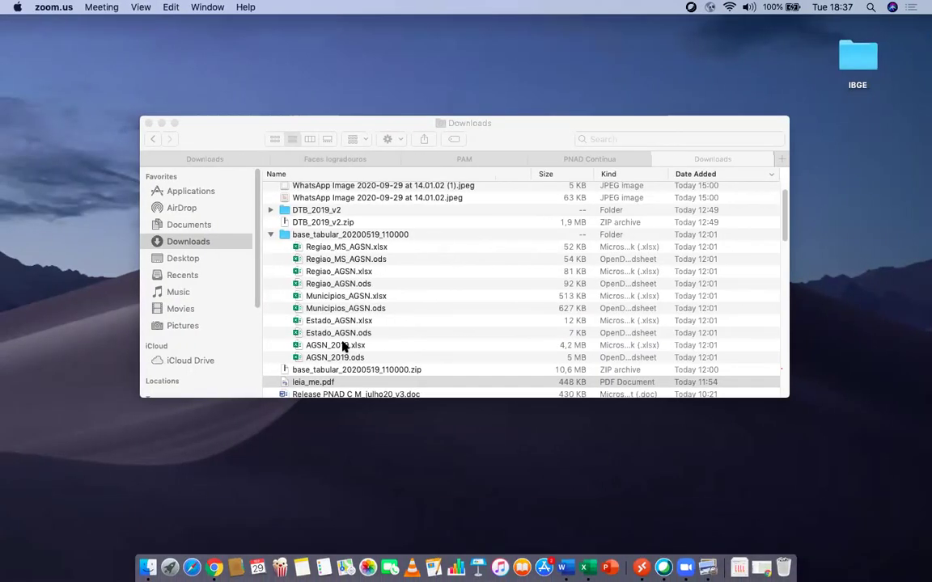
click(353, 347)
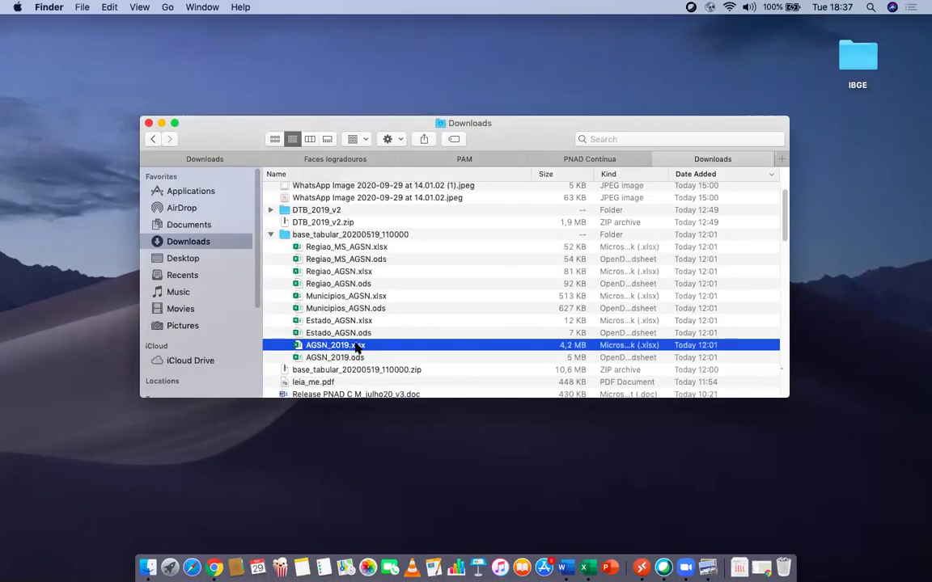
key(ctrl+Right)
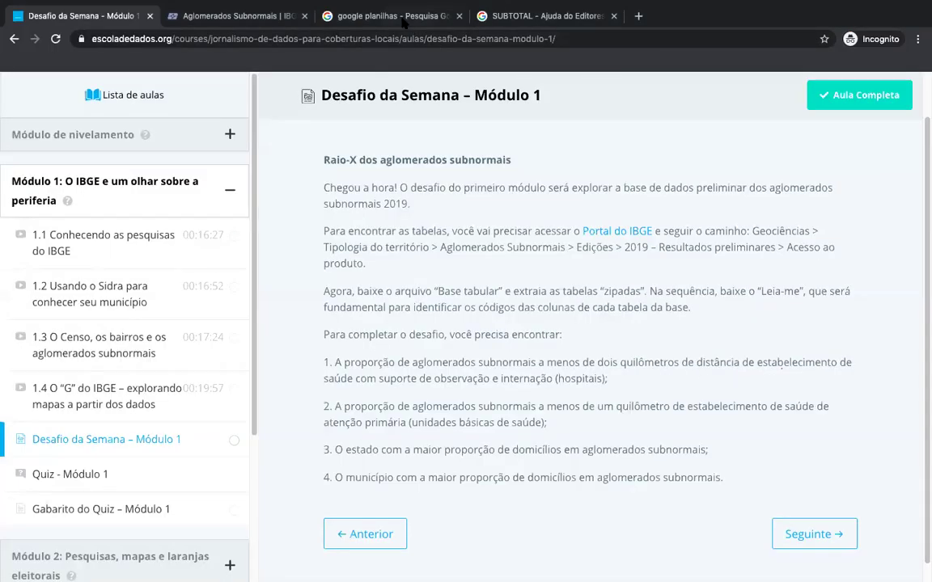
Step: Go from the google planilhas search page to Google Planilhas and create a blank spreadsheet
click(402, 17)
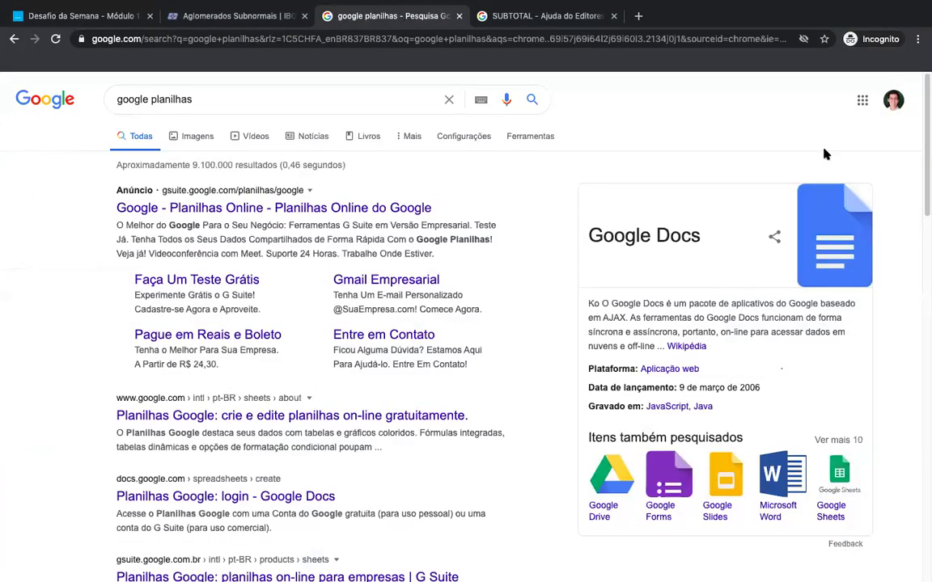
click(862, 101)
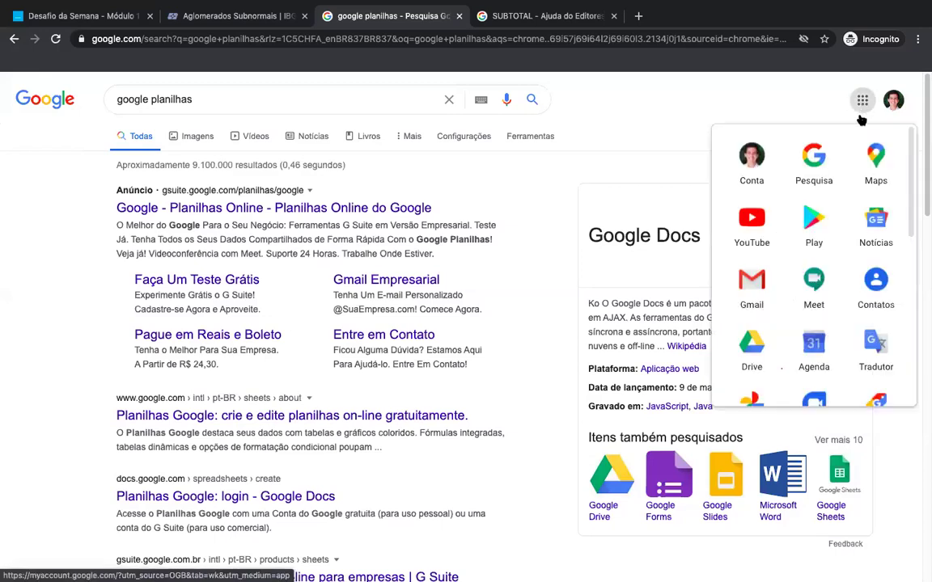
scroll(814, 309, down, 2)
scroll(814, 303, down, 2)
click(812, 284)
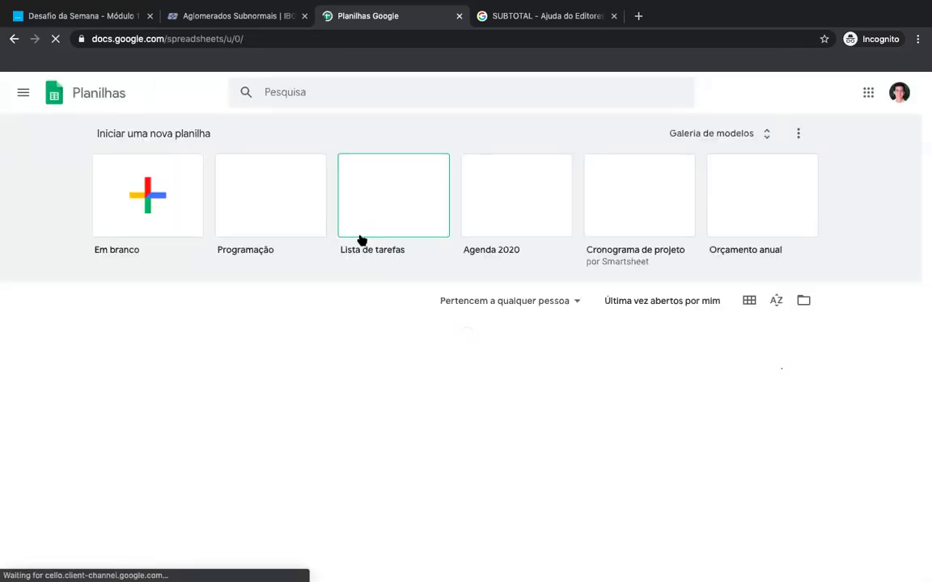
click(168, 204)
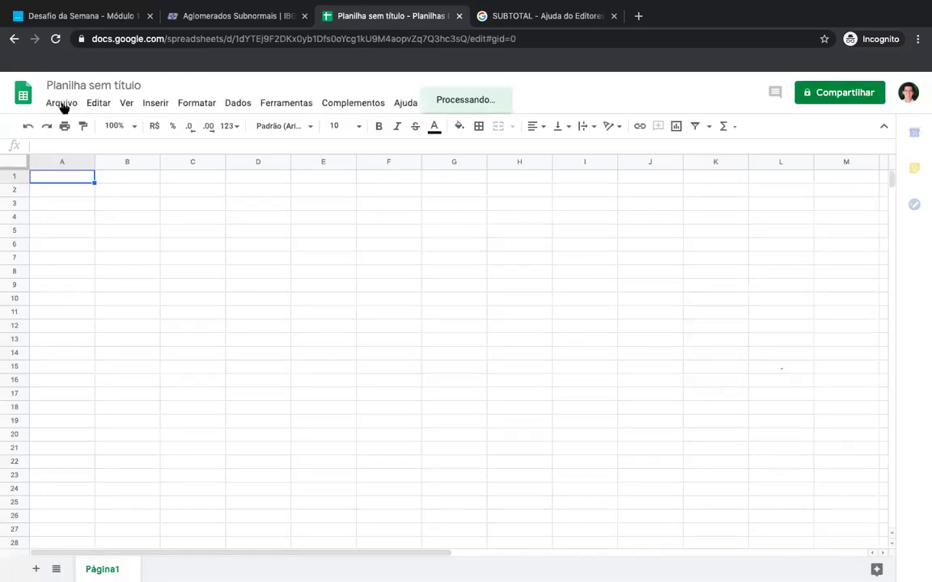
Step: Import AGSN_2019.xlsx from the Downloads folder by upload, using the Substituir planilha option
click(62, 104)
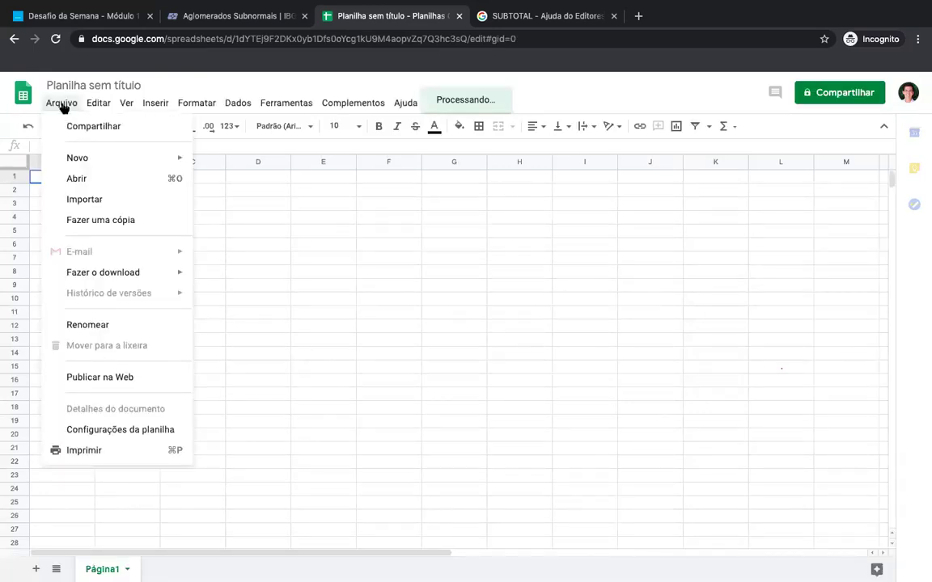
click(80, 200)
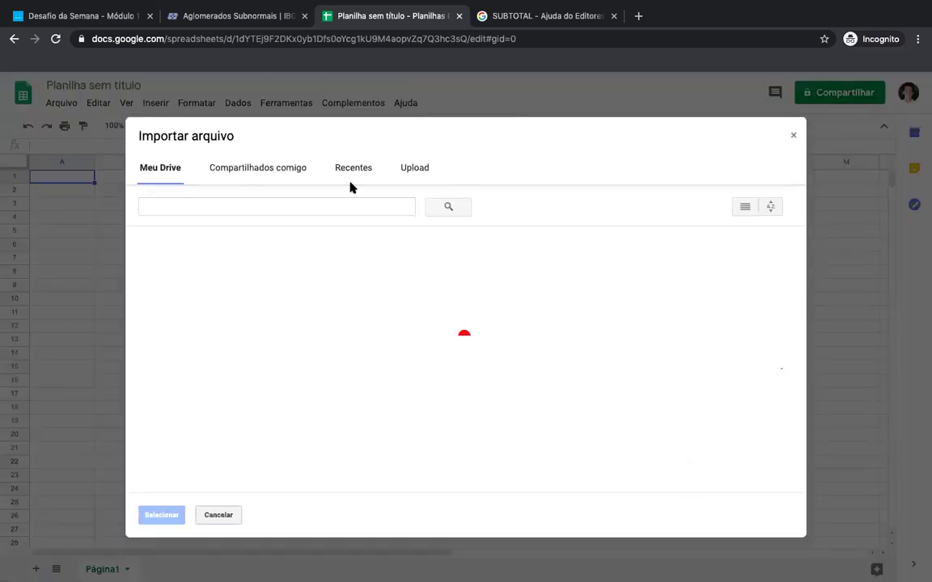
click(410, 170)
key(ctrl+Left)
key(ctrl+Left)
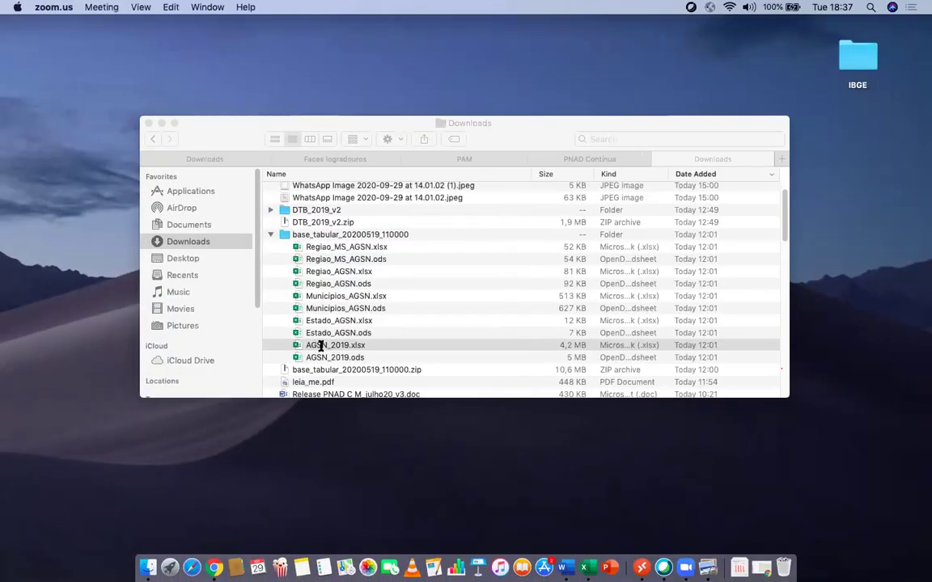
drag(295, 345, 402, 334)
key(ctrl+Right)
key(ctrl+Right)
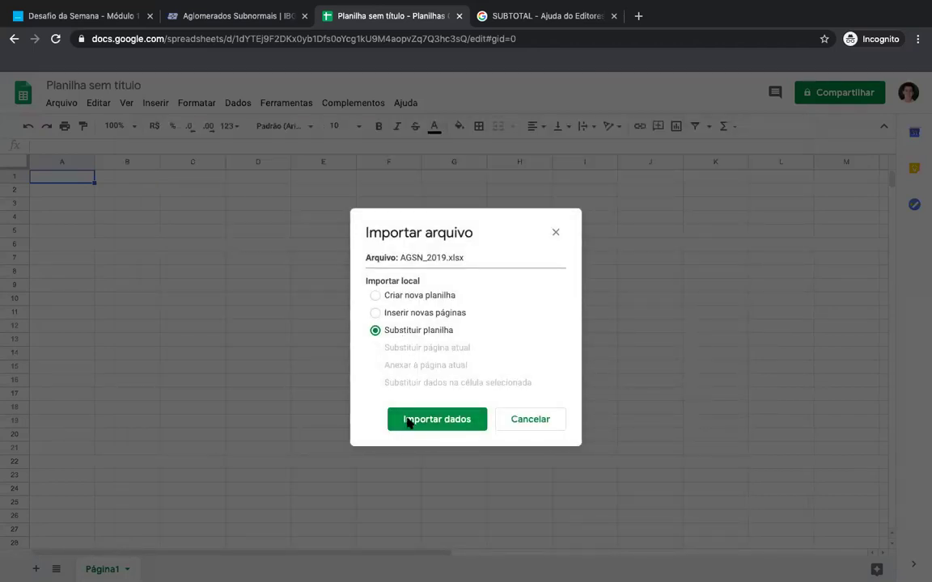
click(408, 421)
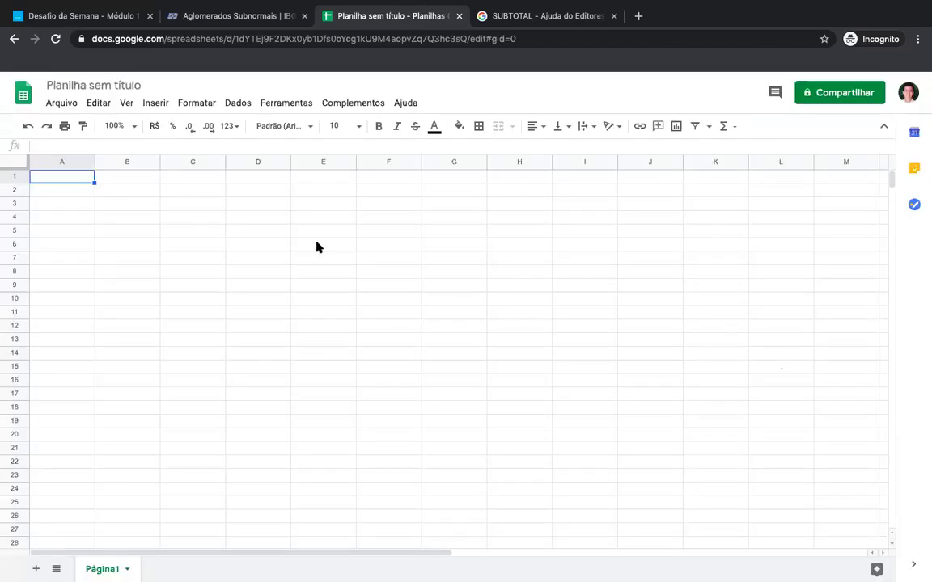
click(84, 193)
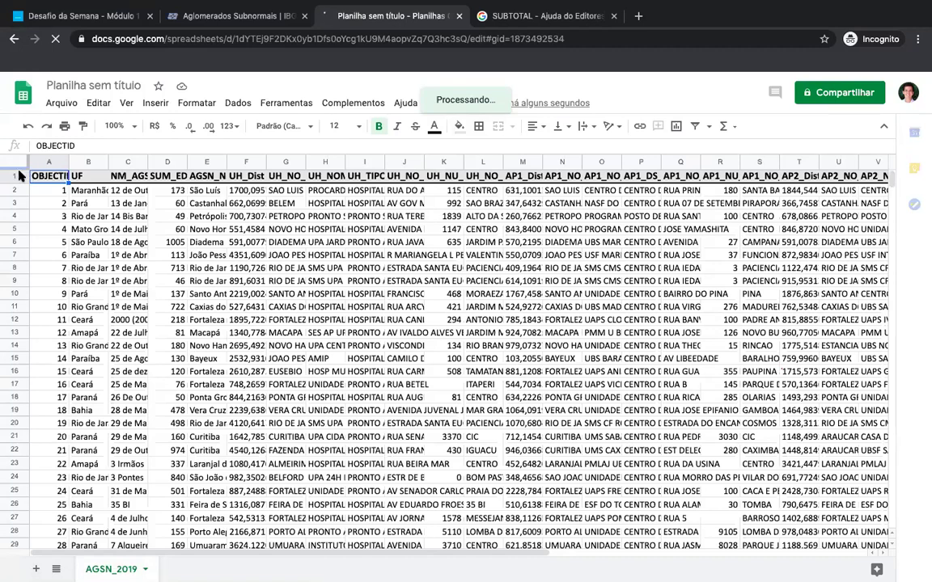
Step: Freeze the header row of the AGSN_2019 sheet, and switch back to Tabela 1 in leia_me.pdf
drag(18, 169, 20, 189)
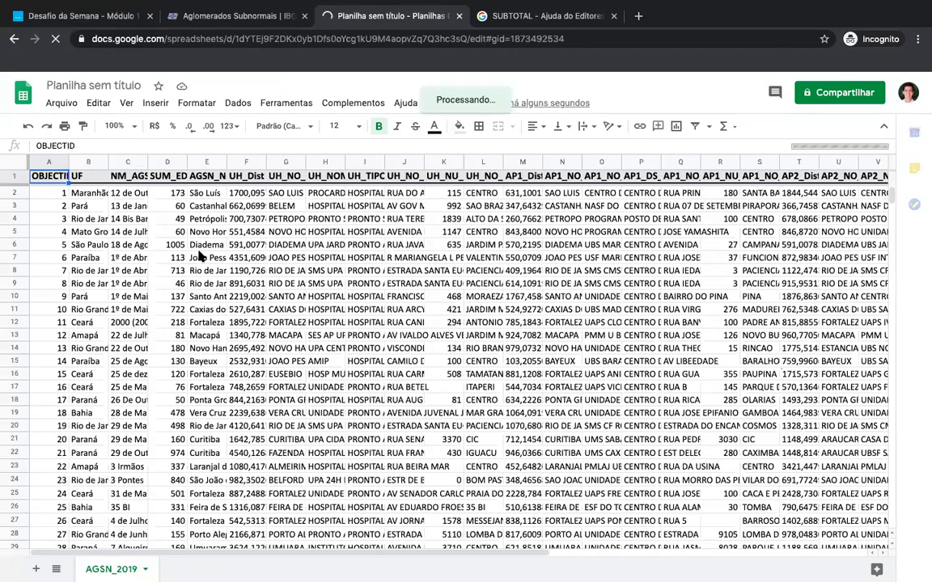
key(ctrl+Left)
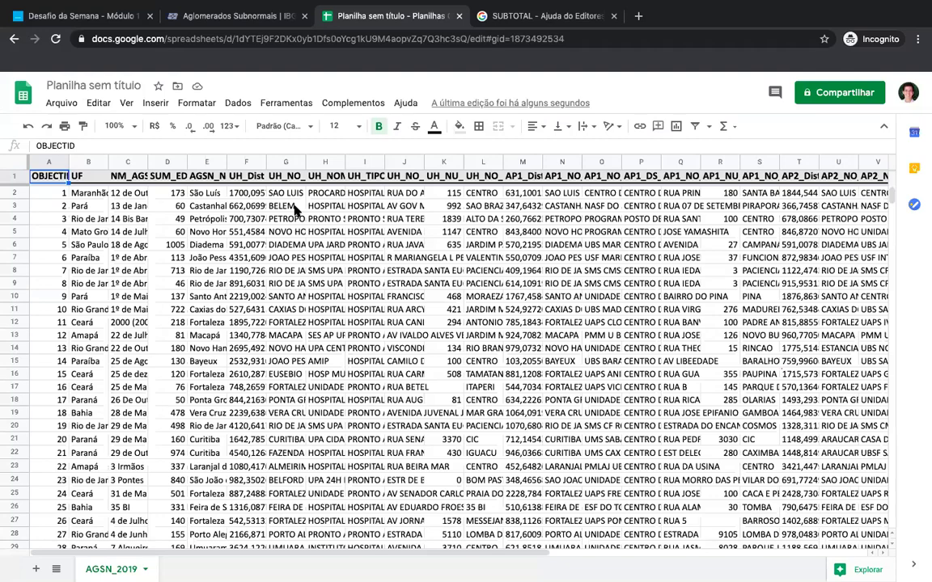
key(ctrl+Left)
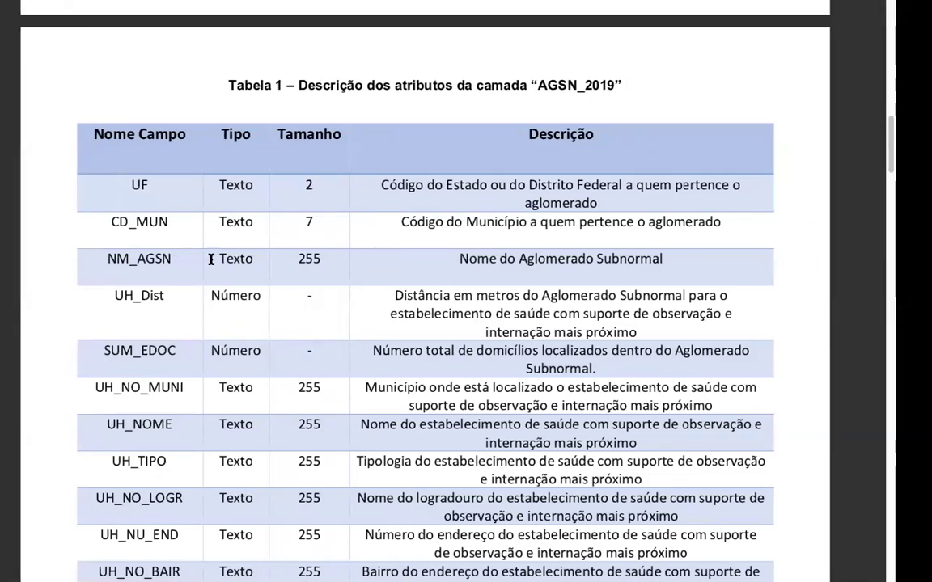
Step: Compare the field descriptions in Tabela 1 of leia_me.pdf with the AGSN_2019 sheet headers, up to UH_Dist
key(ctrl+Right)
click(128, 178)
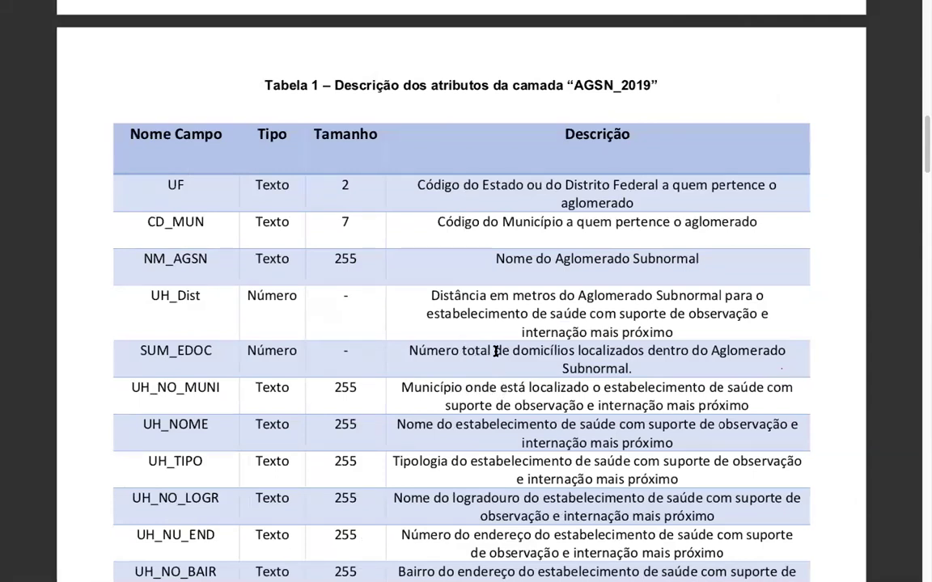
scroll(482, 352, down, 1)
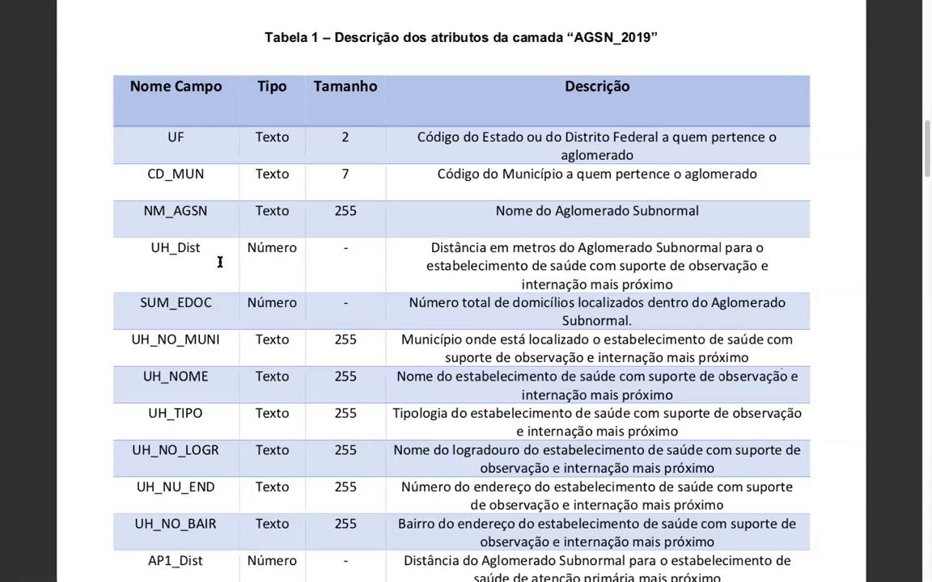
key(ctrl+Right)
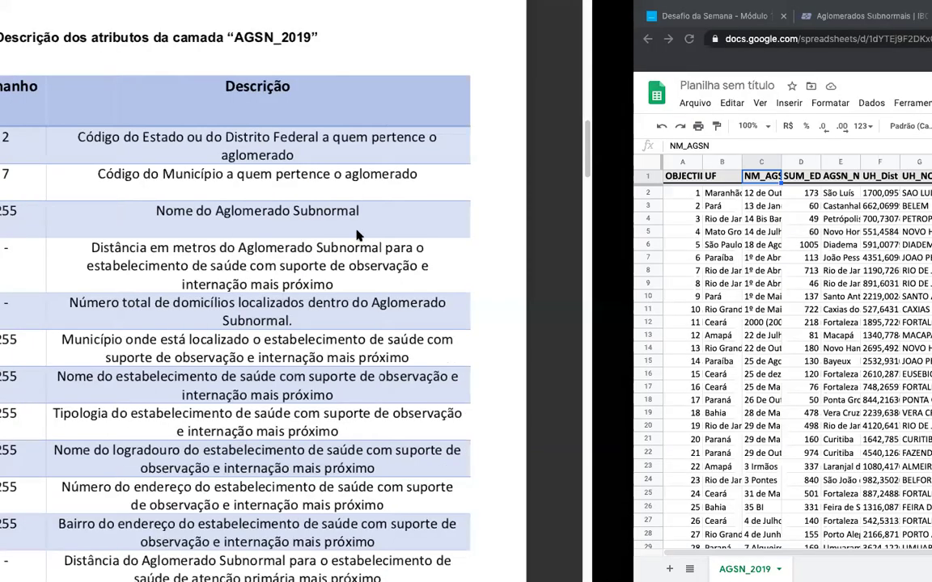
key(Right)
key(Right)
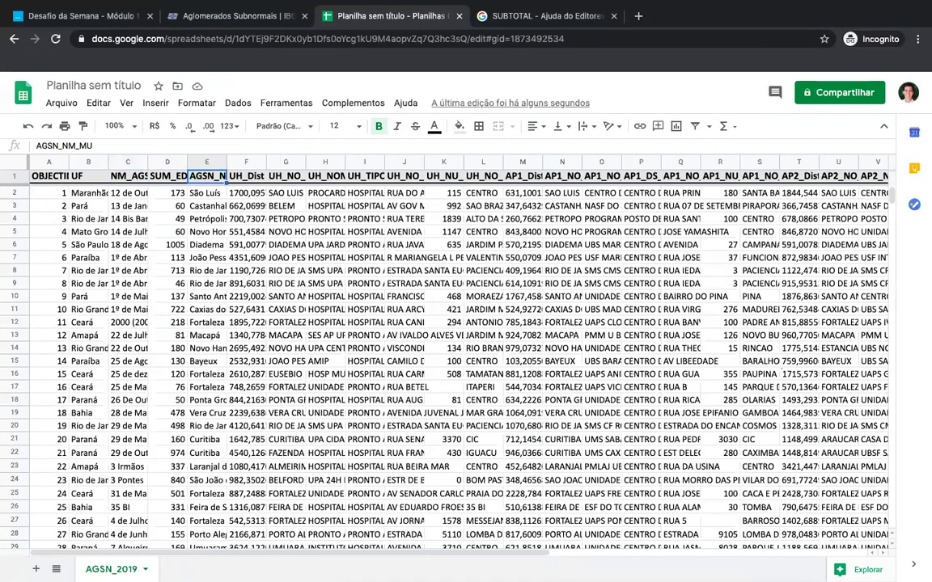
key(Right)
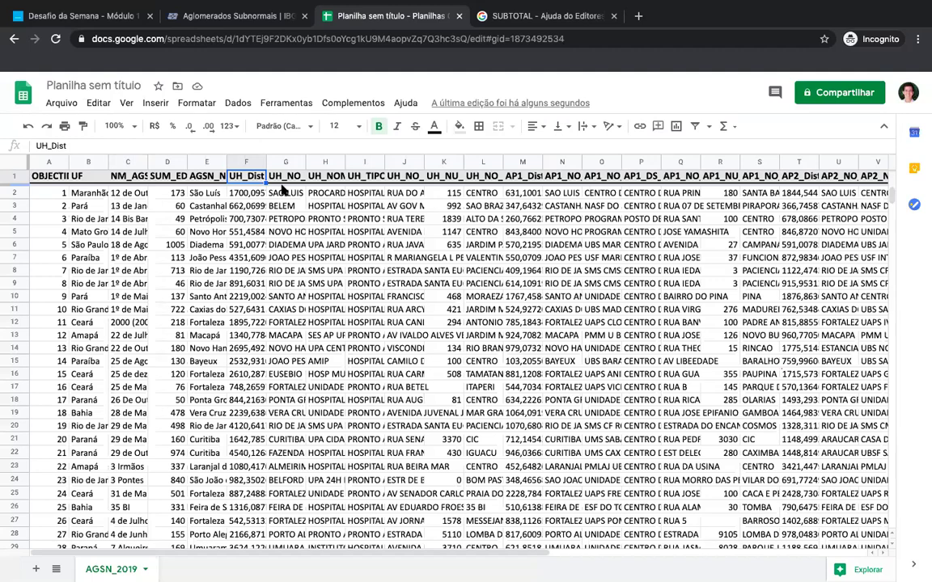
Step: Format the whole UH_Dist column to show no decimal places
click(245, 198)
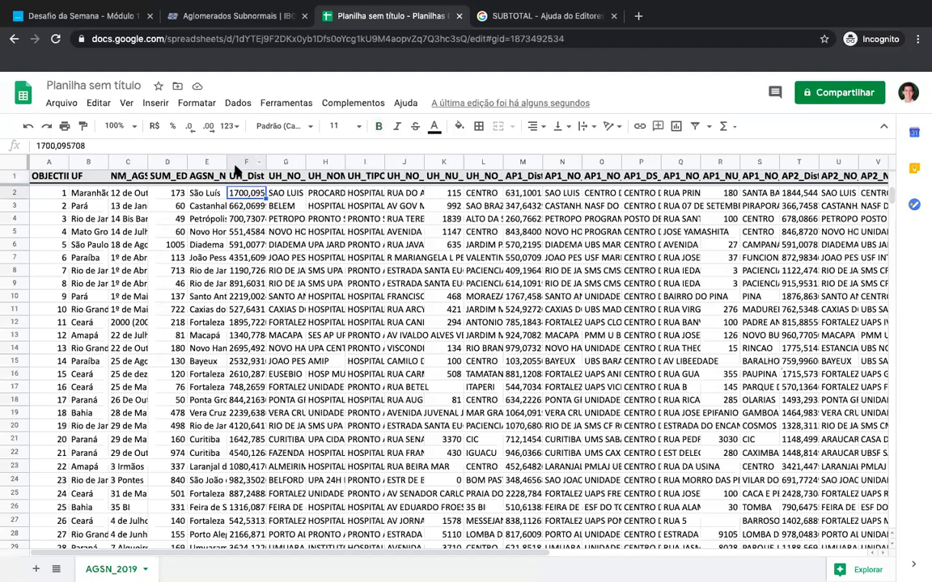
click(239, 163)
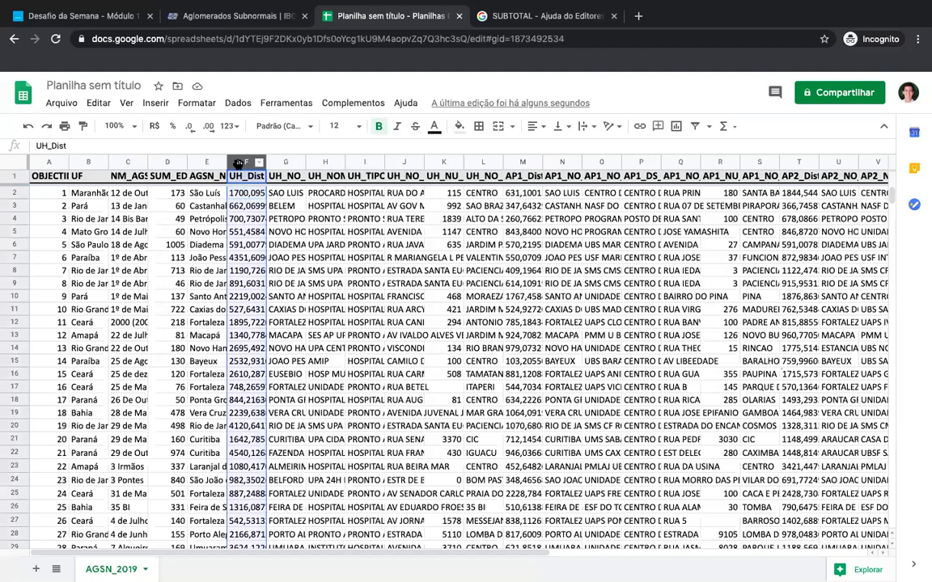
click(190, 127)
click(190, 127)
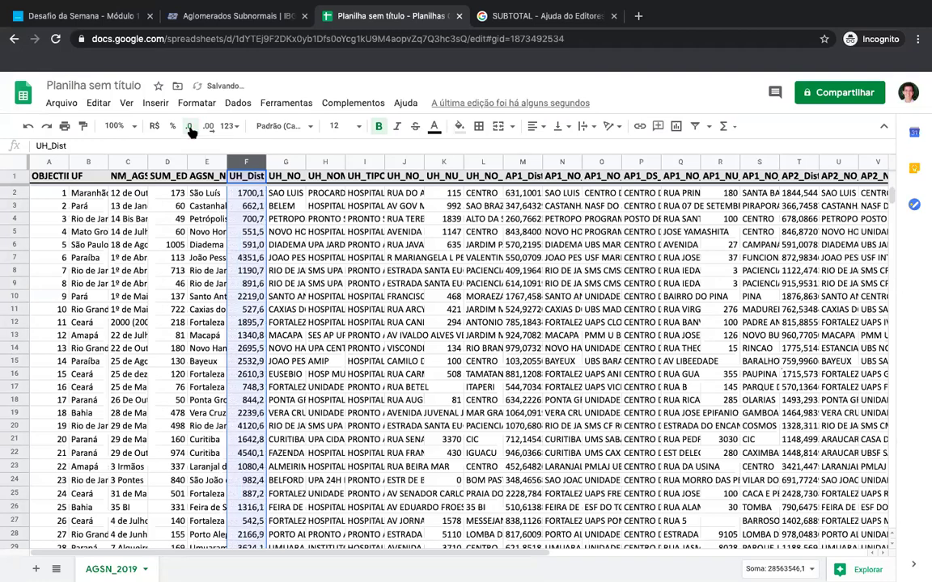
click(190, 127)
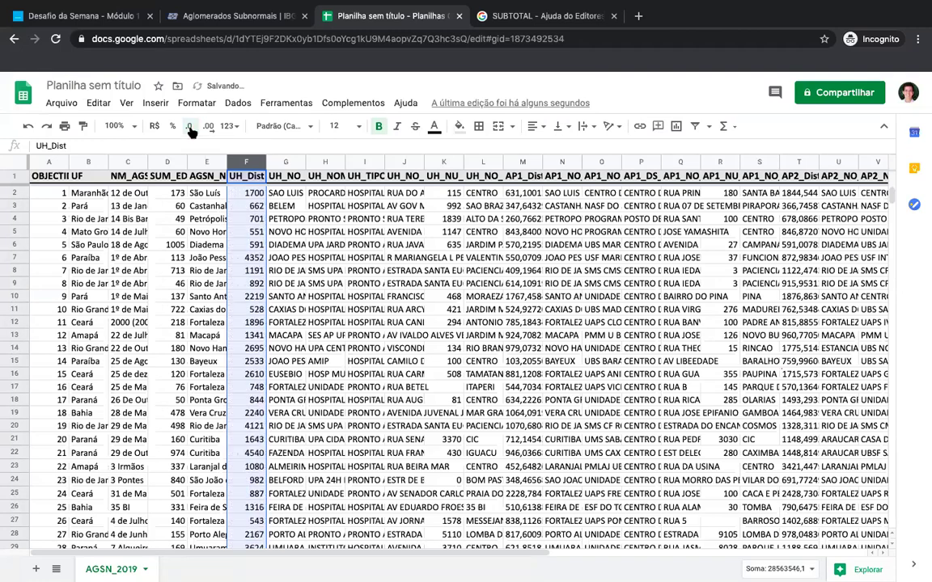
click(246, 205)
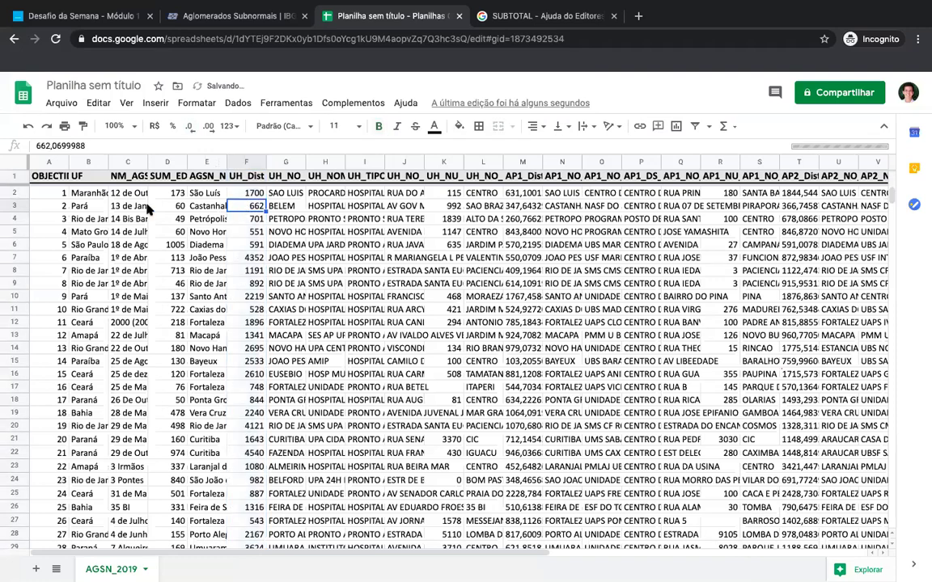
Step: Review the first record from UF to UH_Dist, and create a filter on the AGSN_2019 data
click(99, 196)
key(Right)
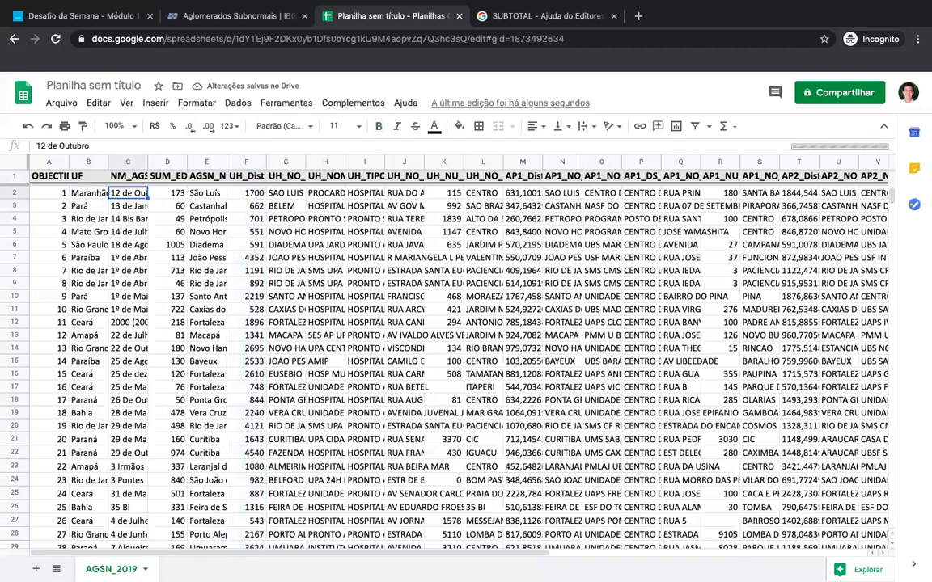
key(Right)
key(Right)
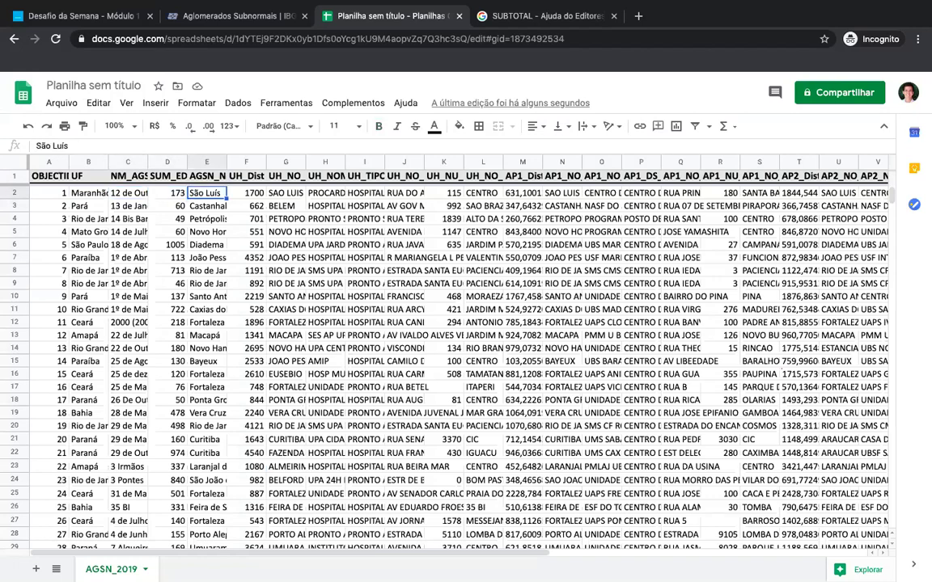
key(Right)
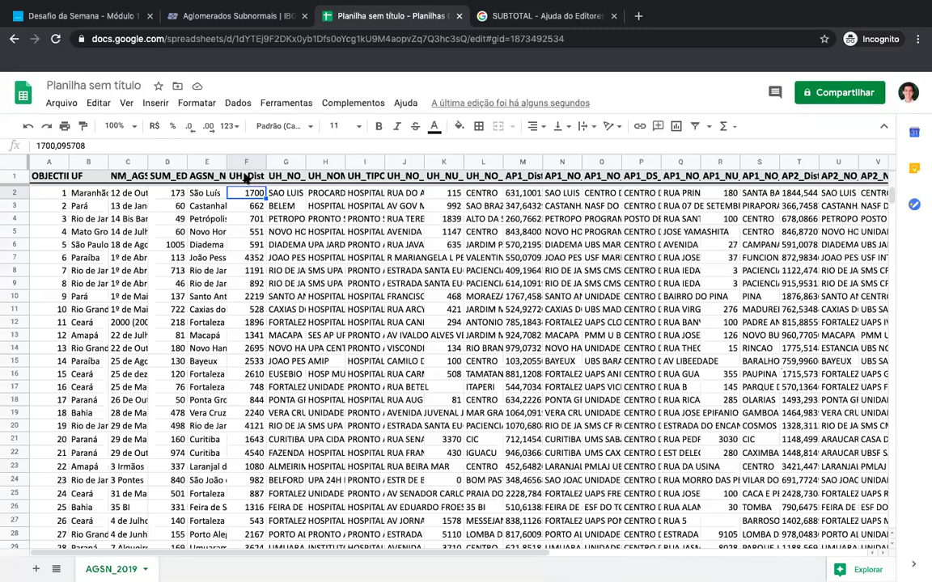
click(247, 176)
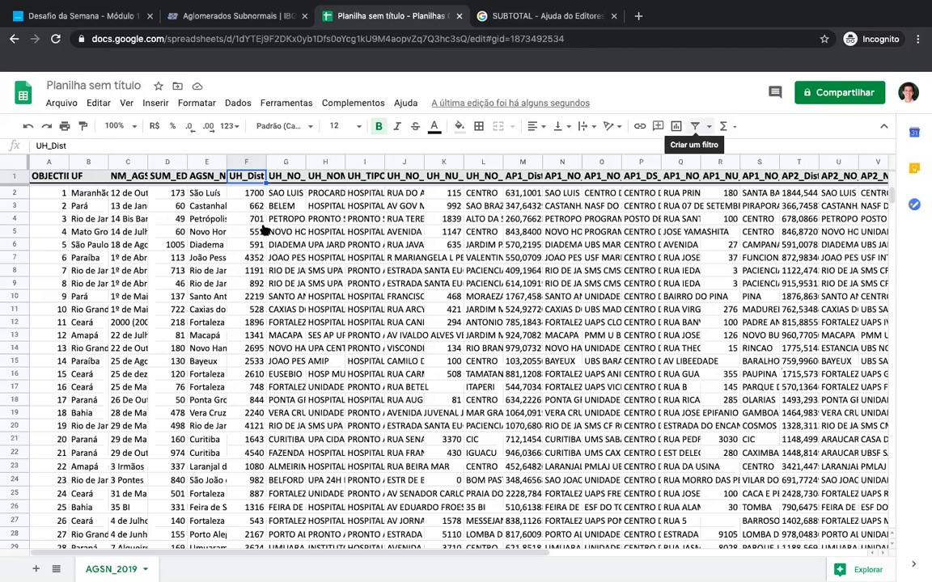
key(ctrl+shift+l)
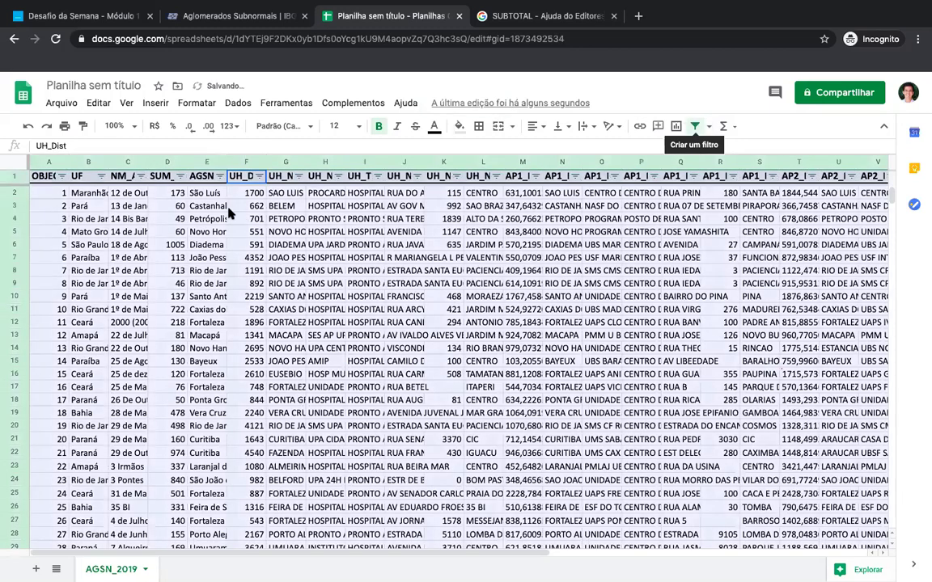
click(254, 208)
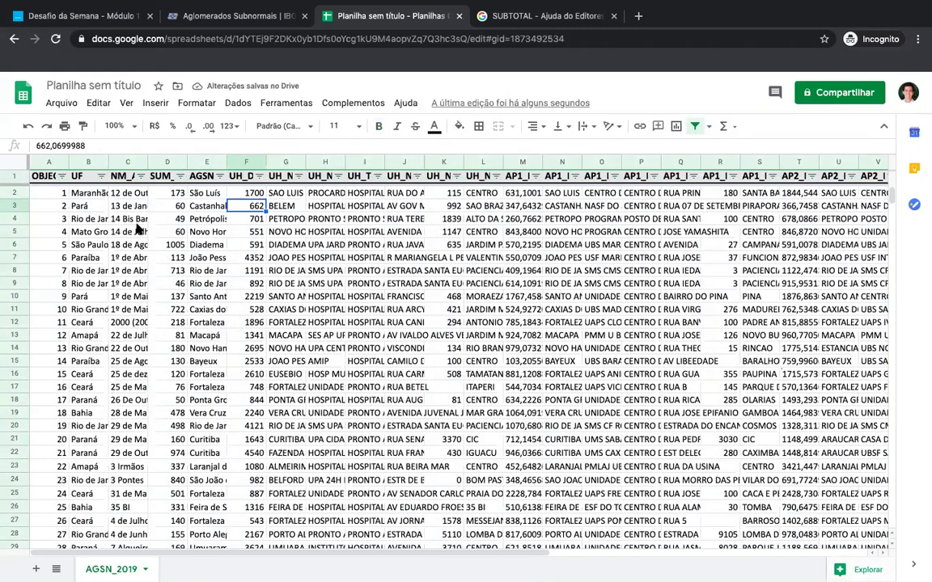
Step: Add 5 empty rows at the end of the AGSN_2019 sheet, below the last record
click(95, 194)
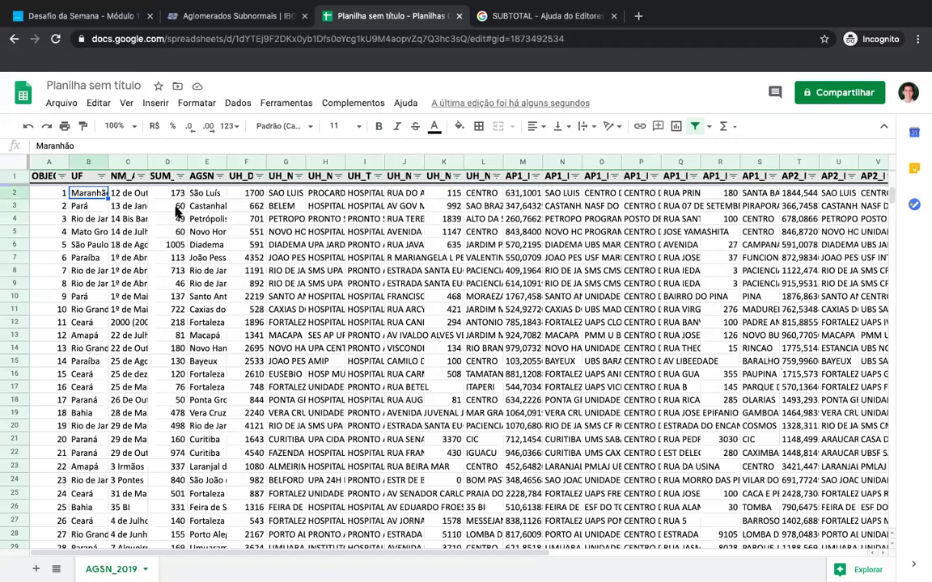
key(shift+Down)
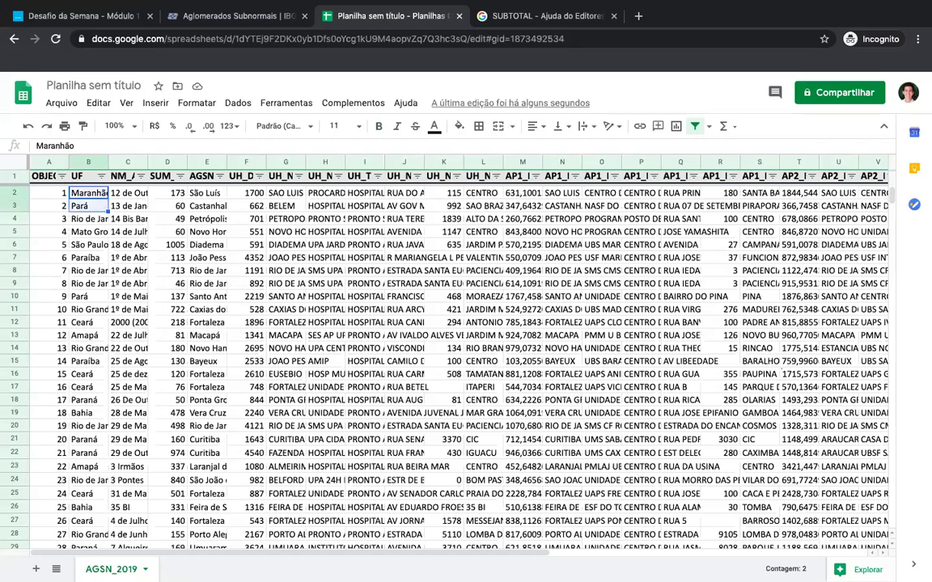
key(ctrl+Down)
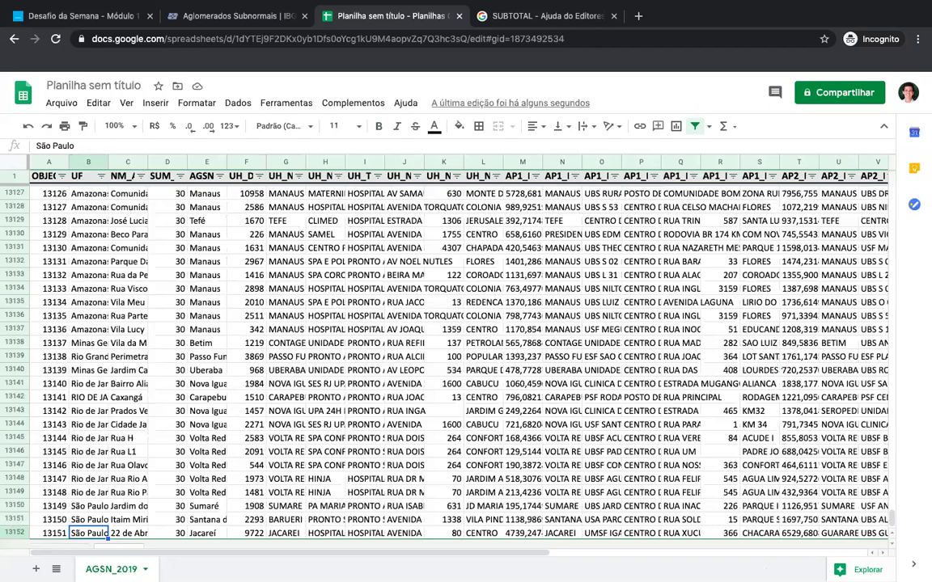
scroll(405, 340, down, 2)
click(119, 526)
text(1)
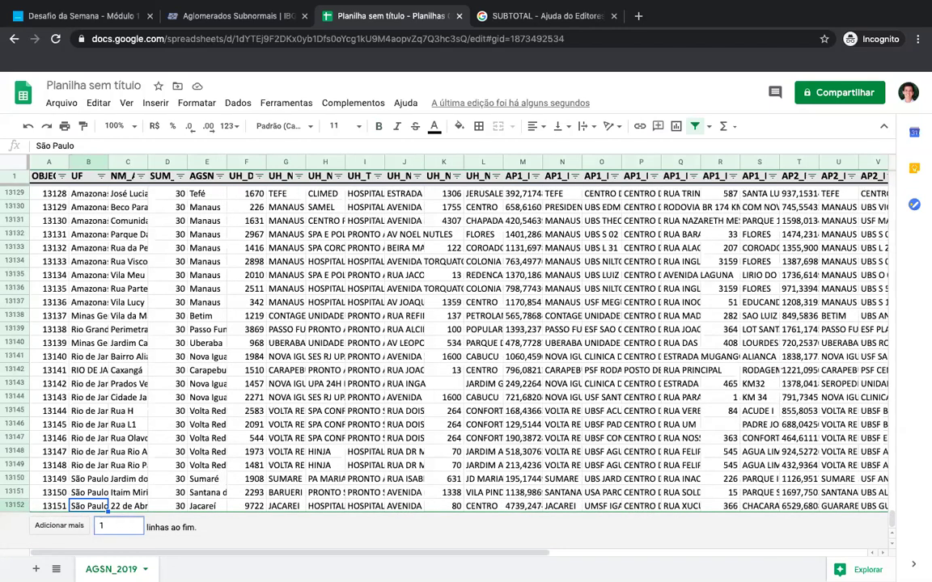
key(BackSpace)
text(5)
key(Return)
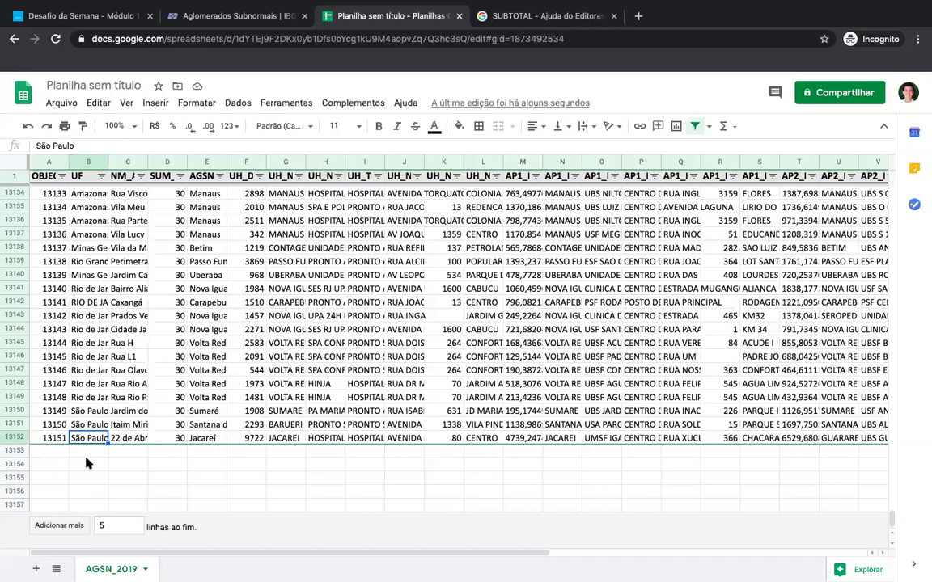
click(87, 462)
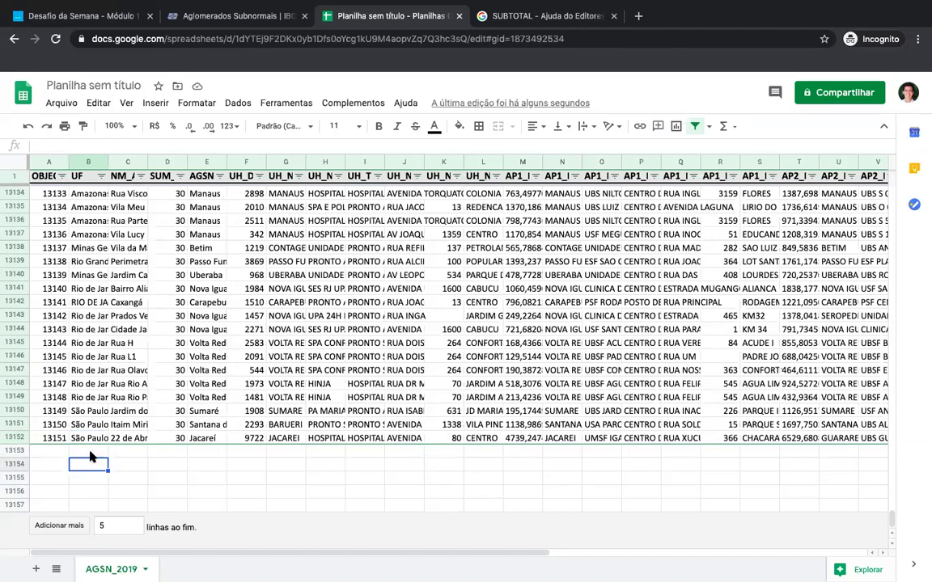
Step: Set the UH_Dist column's filter condition to Menor que 2000
click(188, 319)
key(ctrl+Up)
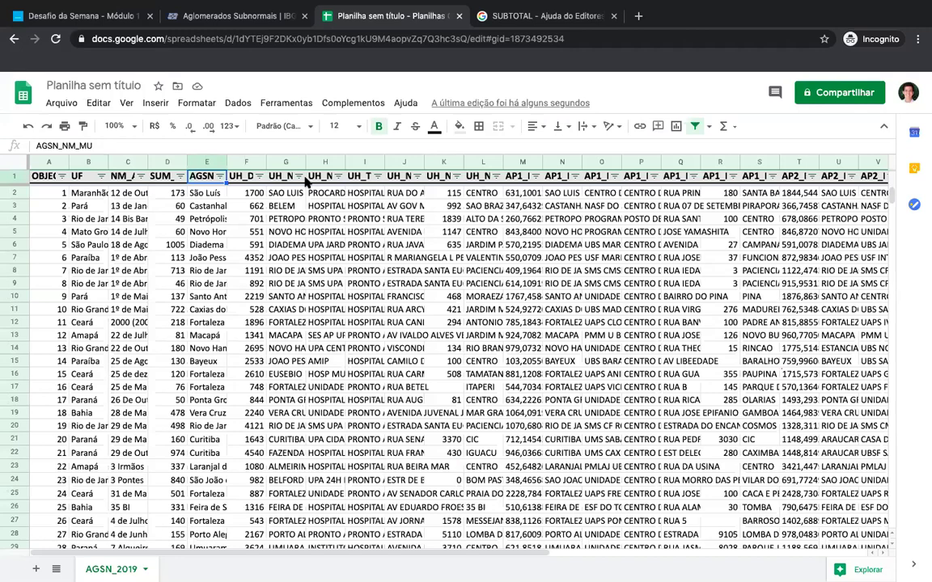
click(242, 178)
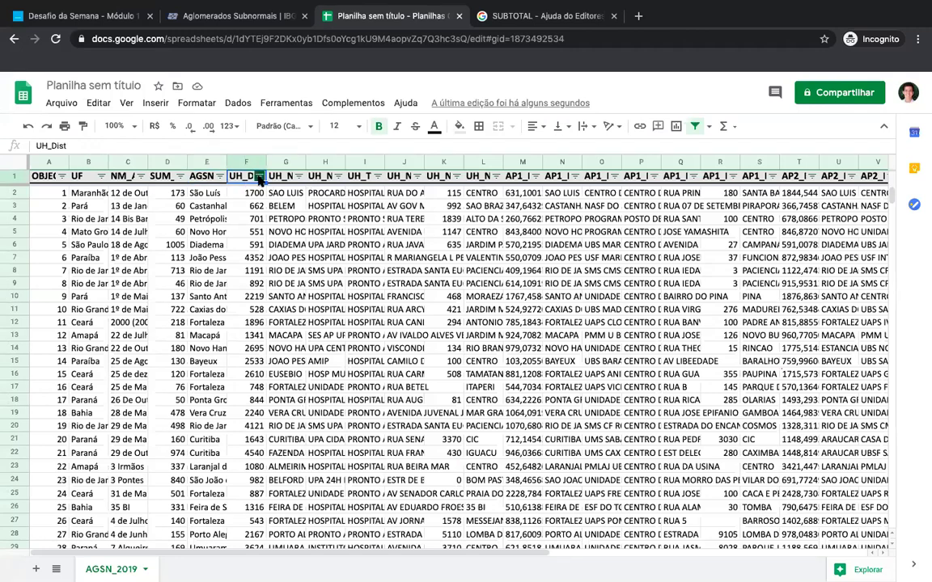
click(259, 177)
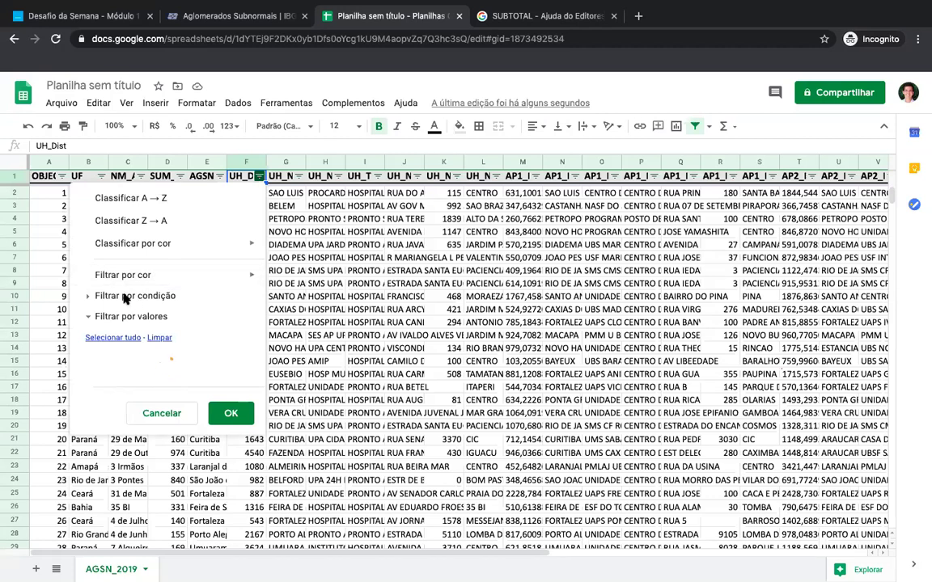
click(89, 296)
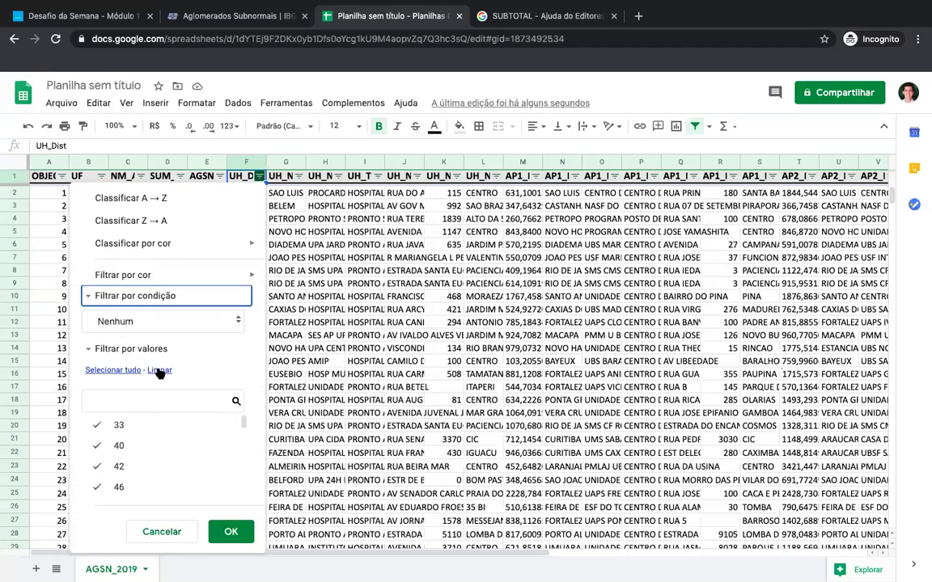
click(115, 321)
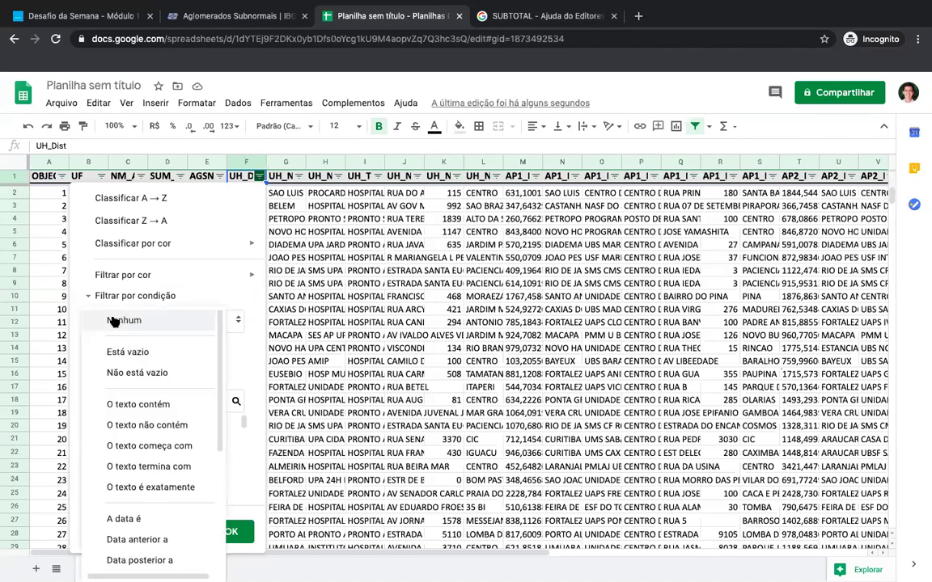
scroll(154, 426, down, 1)
scroll(154, 427, down, 2)
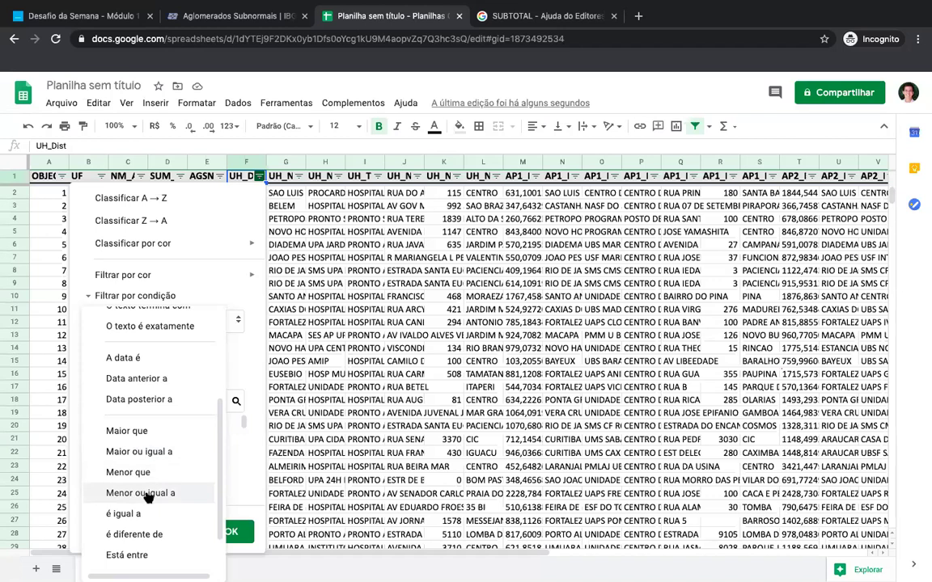
click(137, 473)
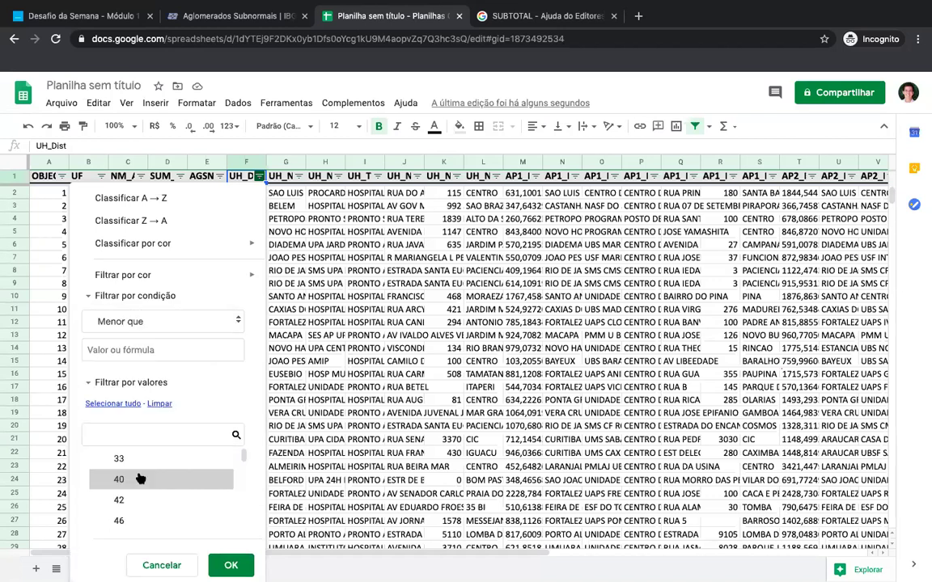
click(171, 350)
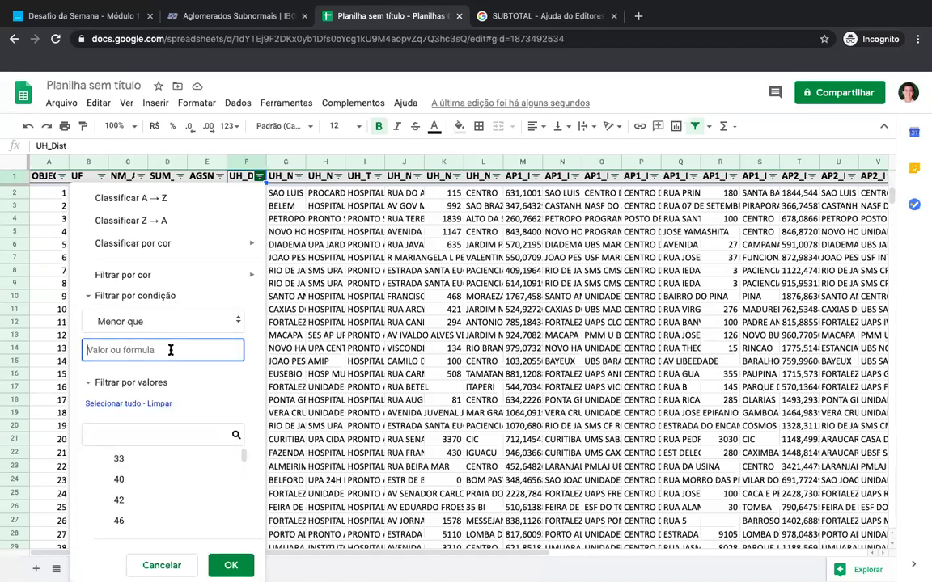
text(2000)
Step: Select all values in the UH_Dist filter, apply it, and go to the first record's UF cell
click(208, 370)
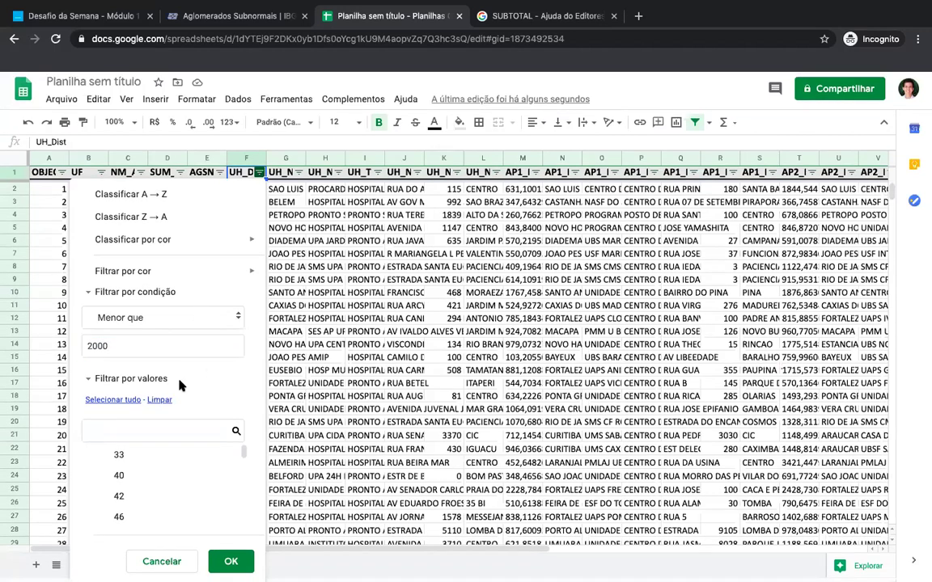
click(113, 401)
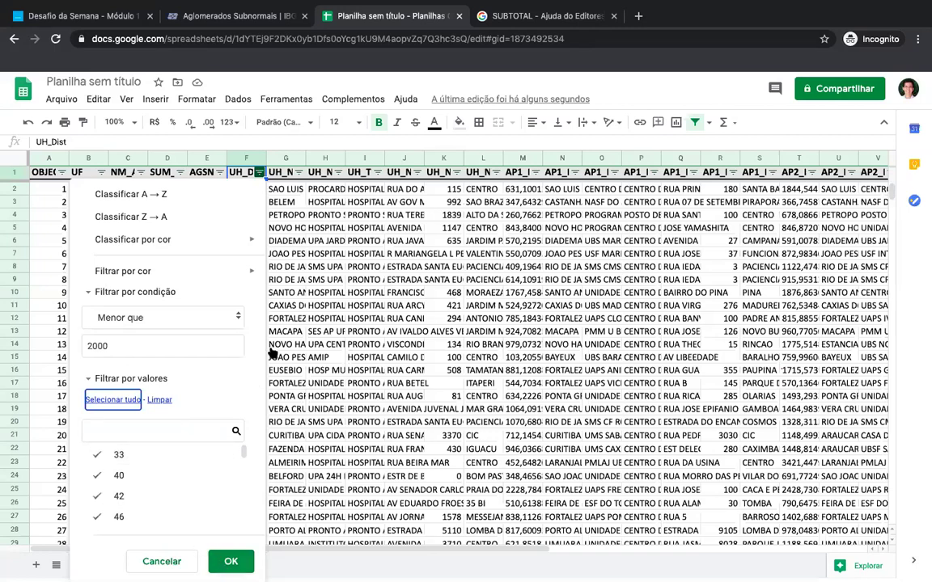
key(Return)
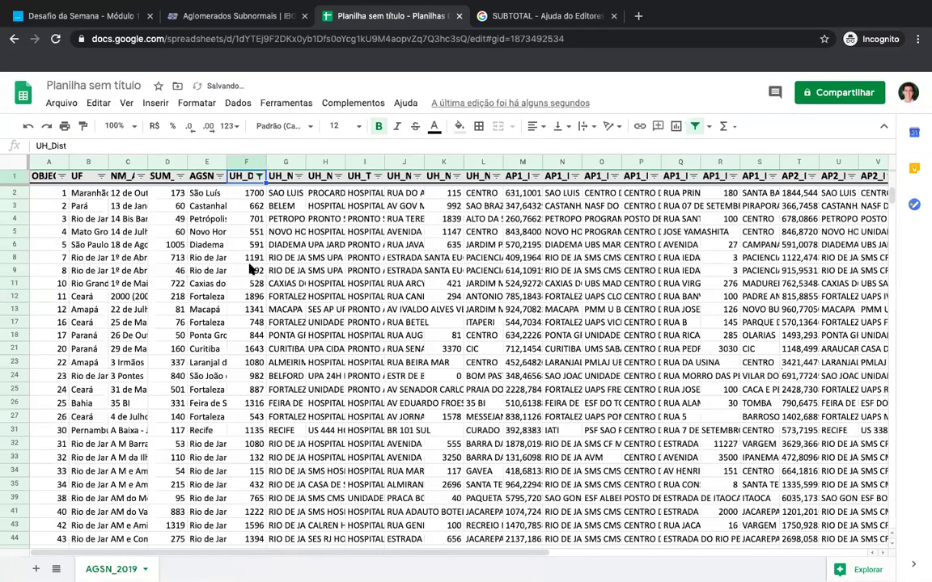
click(246, 192)
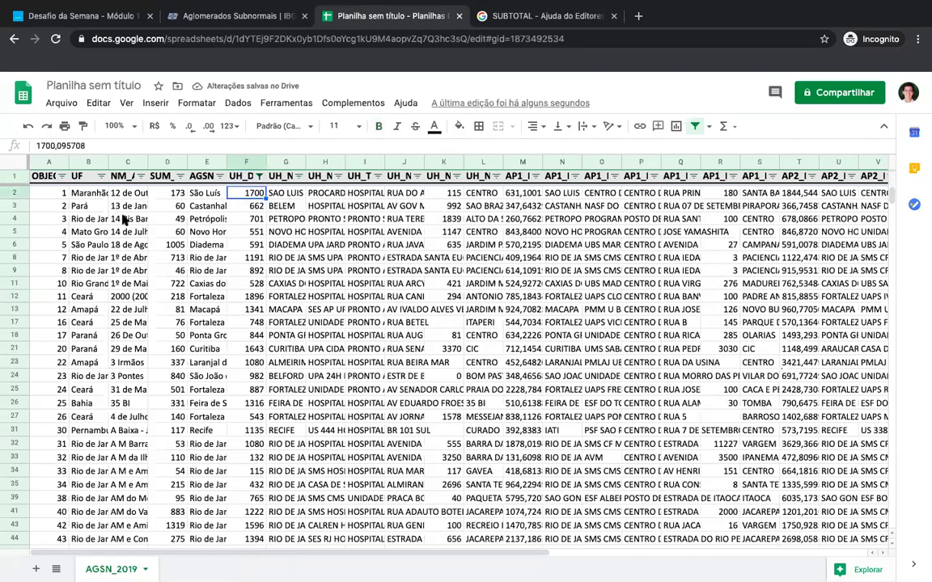
click(91, 193)
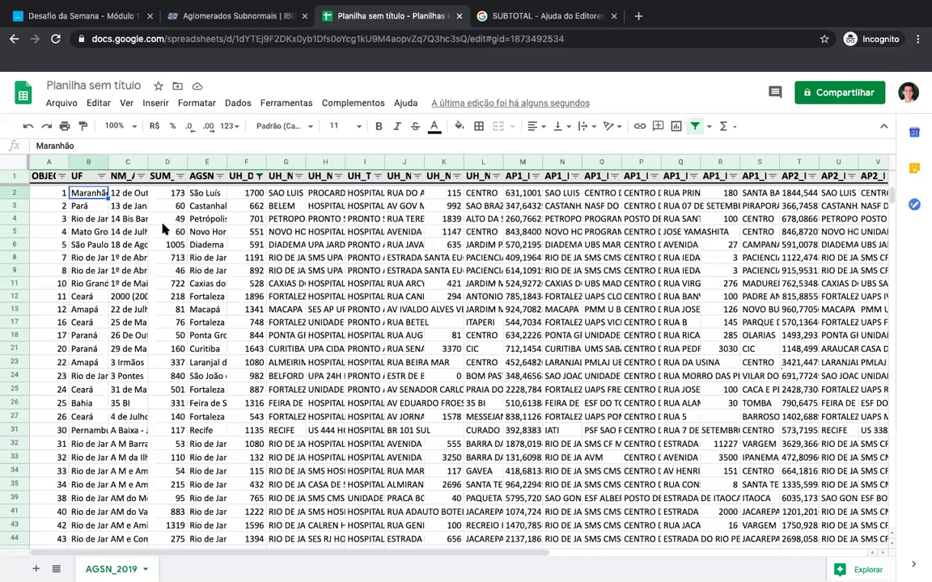
Step: Enter the total 13151 in cell A13155, below the last filtered record
key(shift+Down)
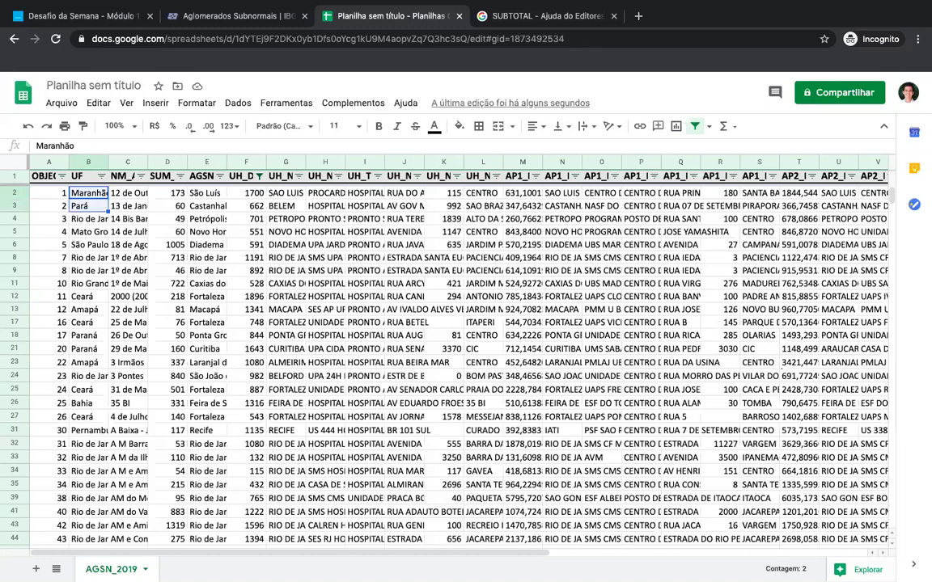
scroll(206, 283, down, 2)
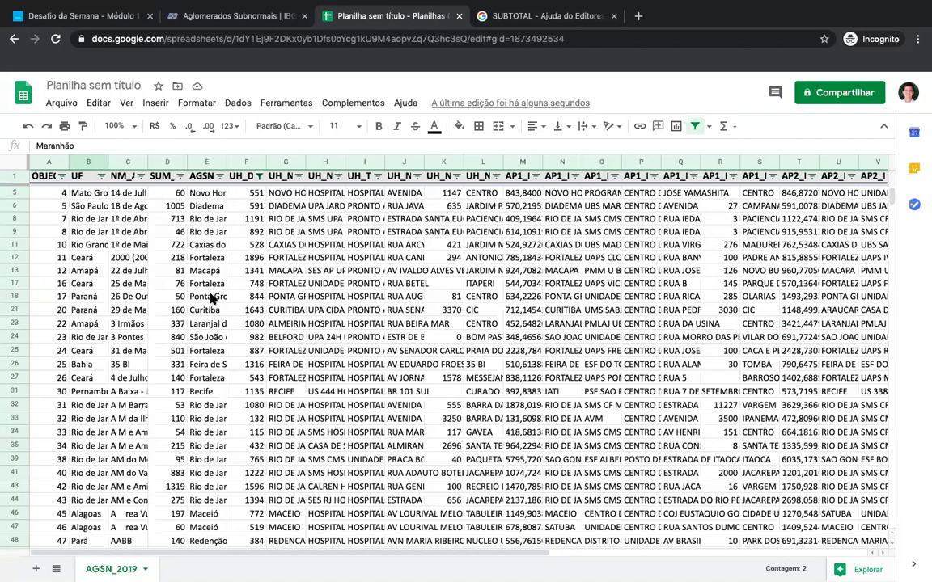
scroll(145, 340, up, 2)
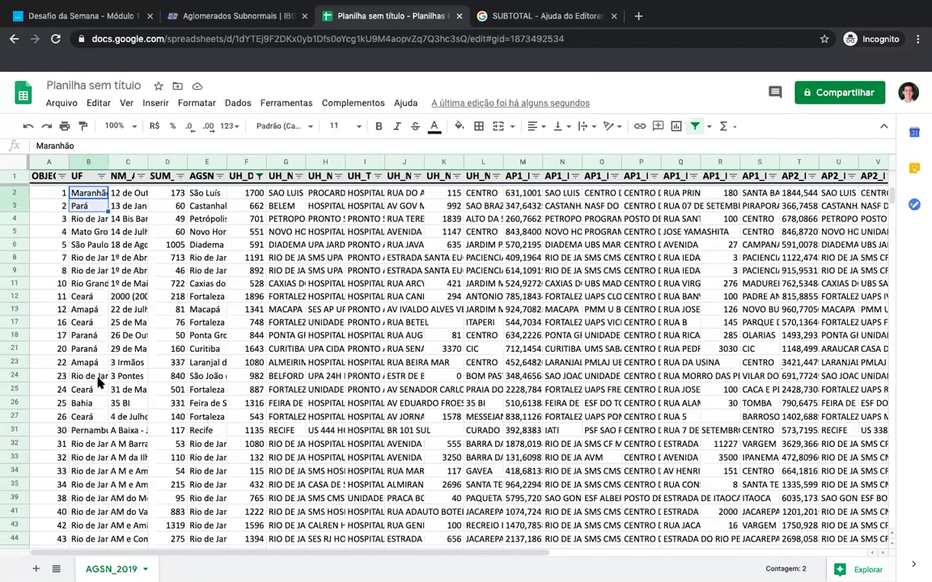
click(98, 376)
key(ctrl+Down)
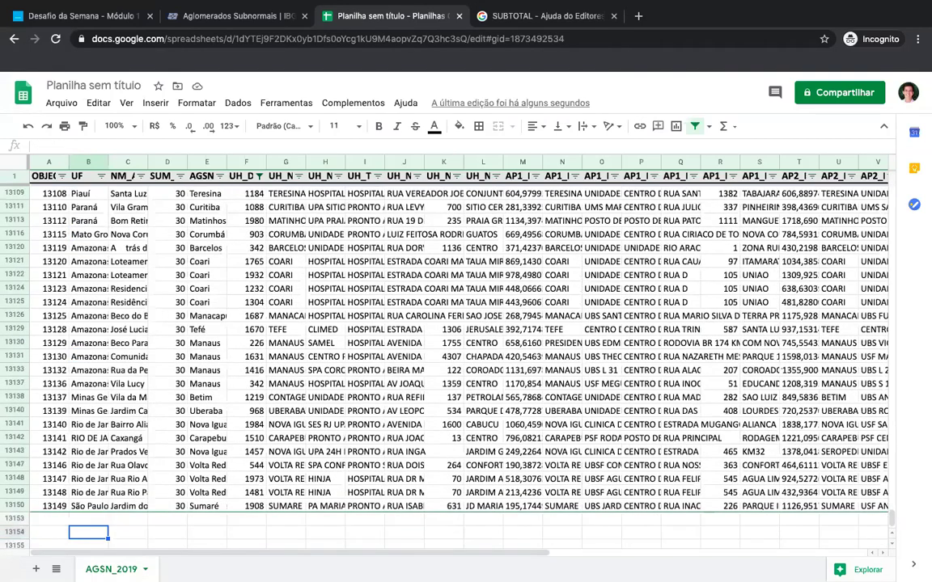
click(50, 531)
text(13151)
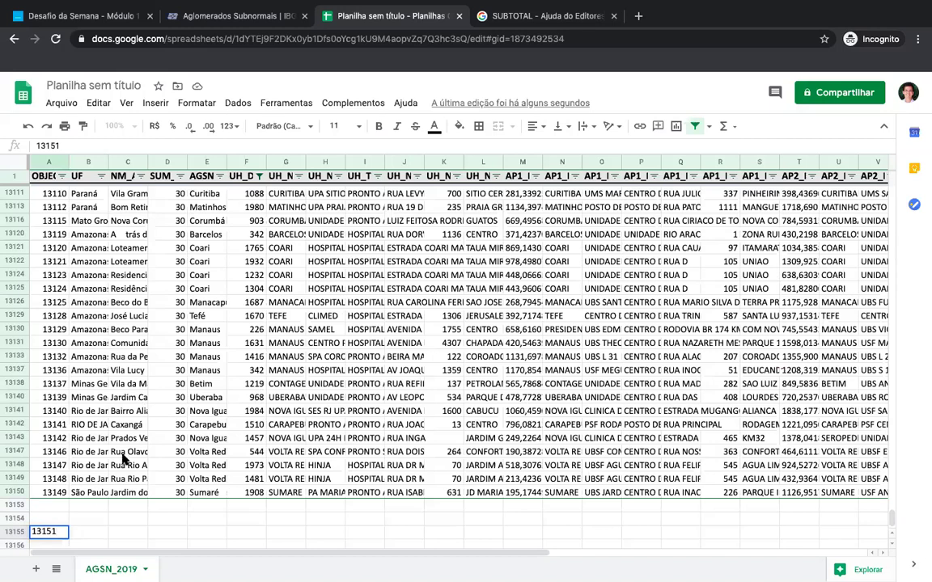
click(104, 527)
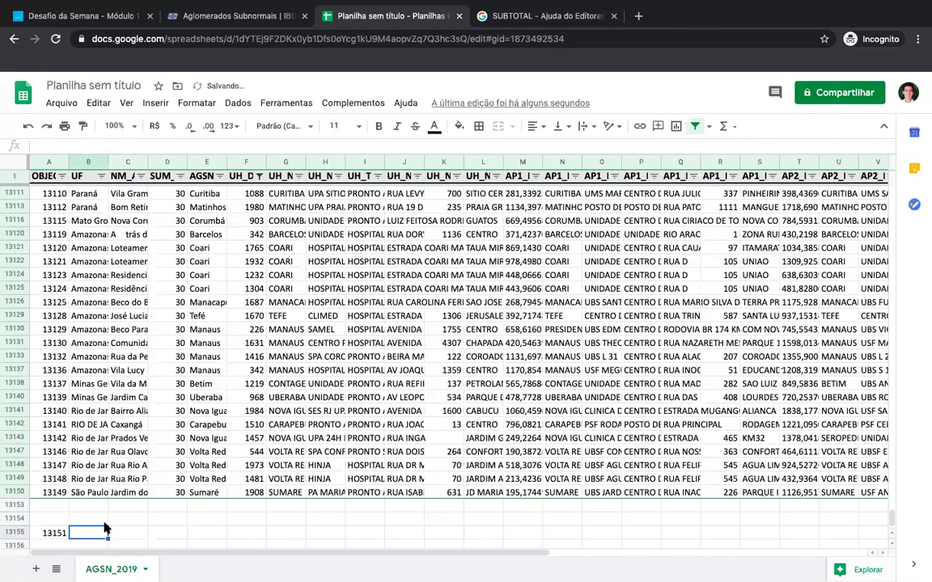
scroll(89, 528, down, 1)
click(53, 520)
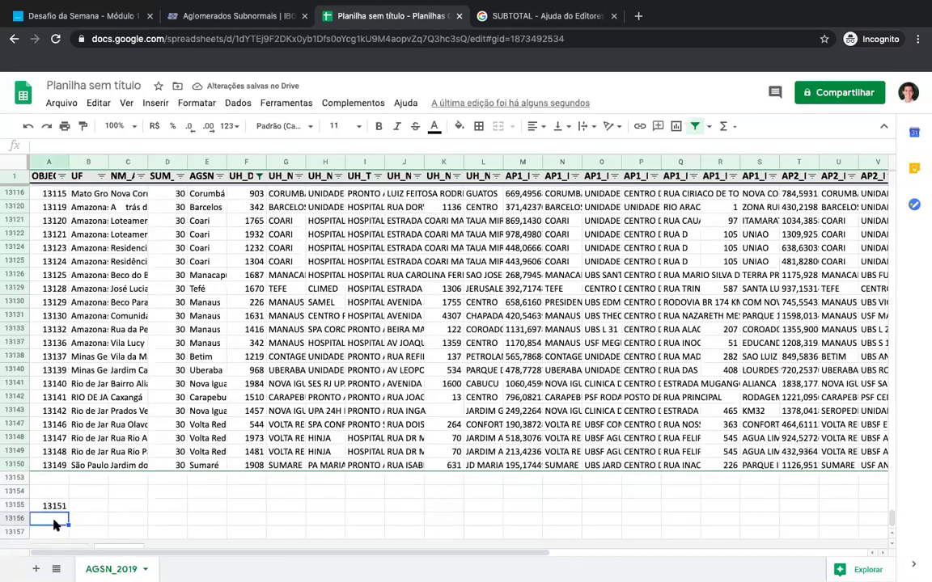
Step: Select the third column's filtered values from the last record up to the first to check their count
click(86, 465)
key(Up)
key(Down)
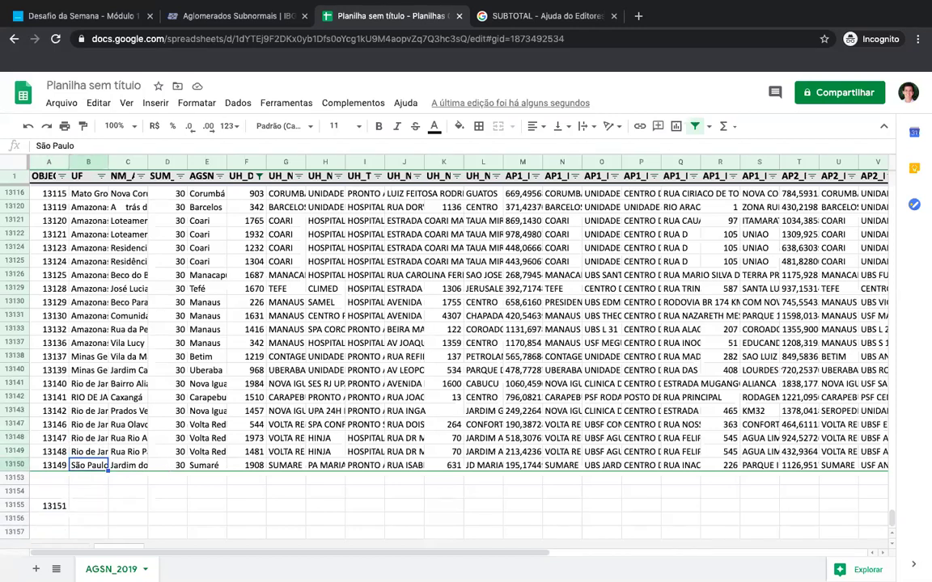
key(shift+Up)
key(Right)
key(ctrl+shift+Up)
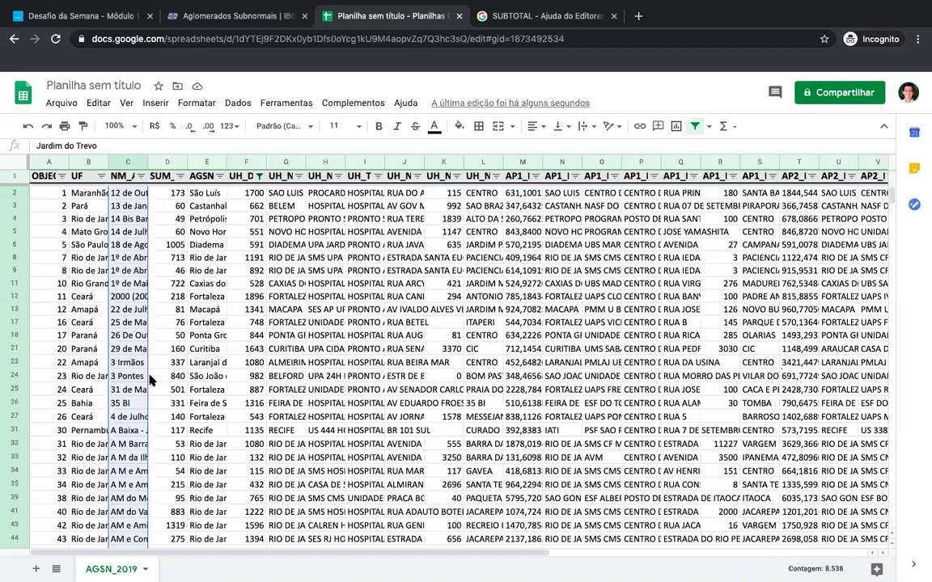
key(ctrl+Down)
key(Down)
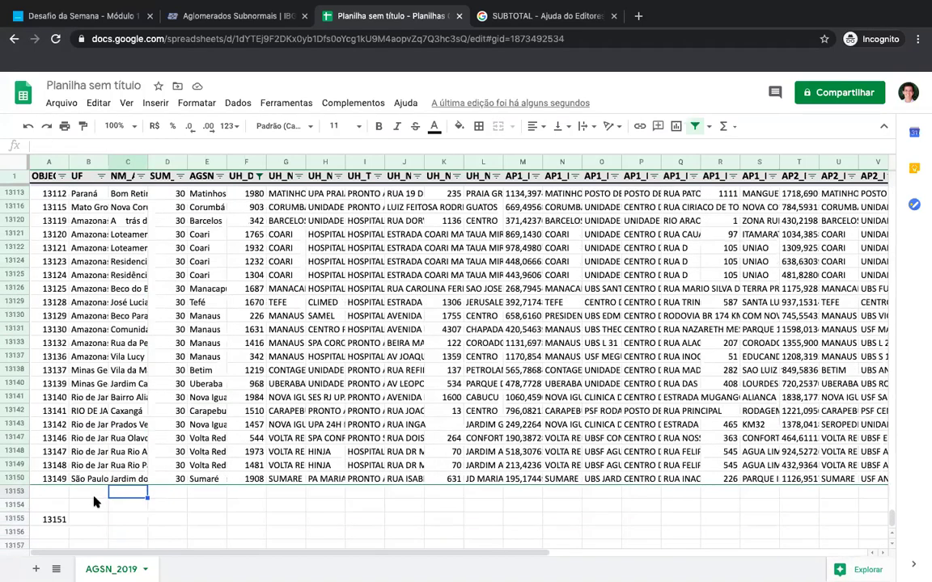
Step: Count the filtered records in A13156 with =SUBTOTAL(3;C2:C13150), and check the function codes on the SUBTOTAL help page
click(57, 533)
text(=)
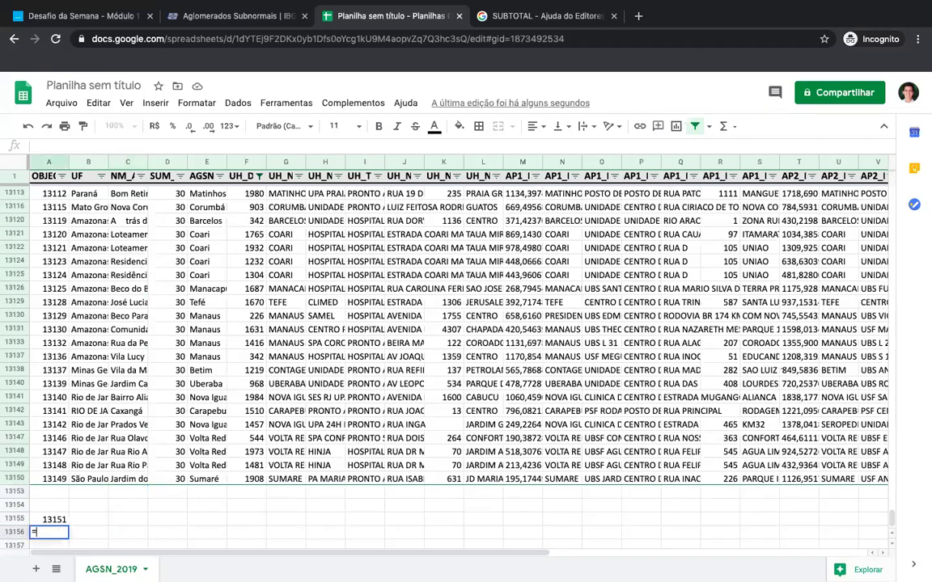
text(subto)
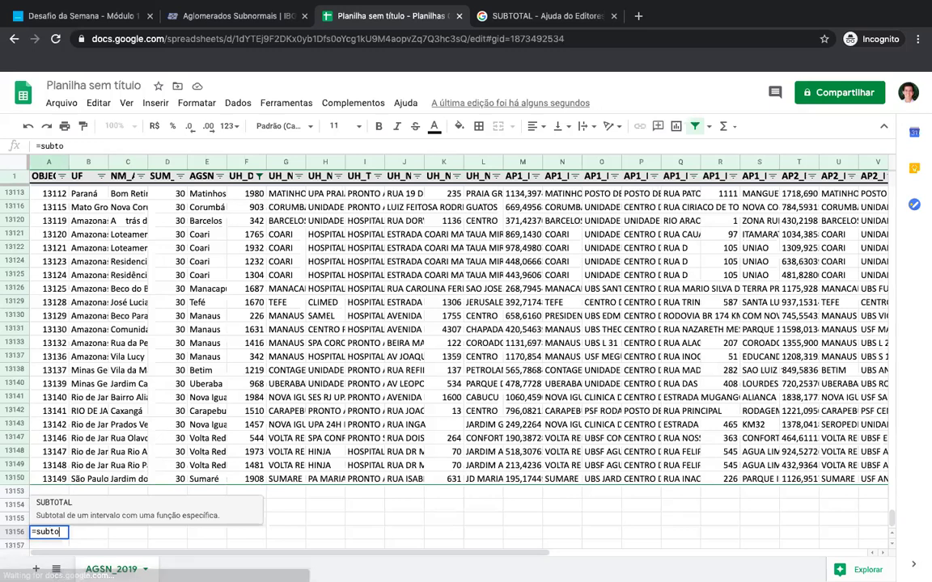
click(88, 513)
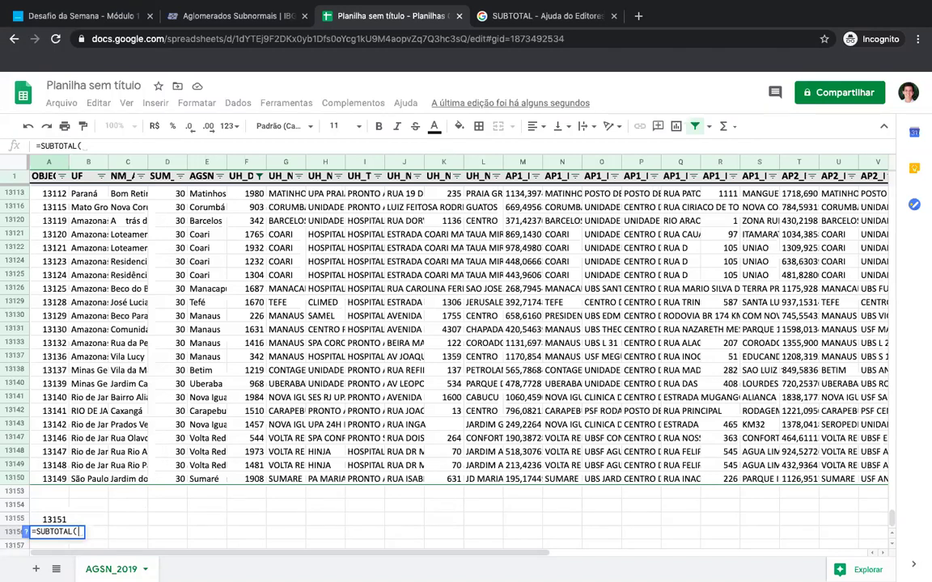
text(3)
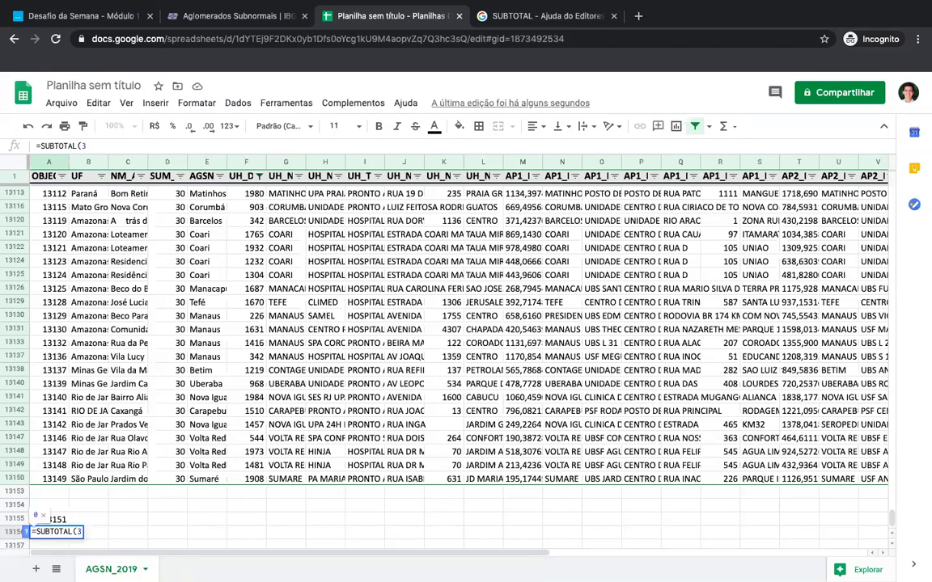
text(;)
click(120, 481)
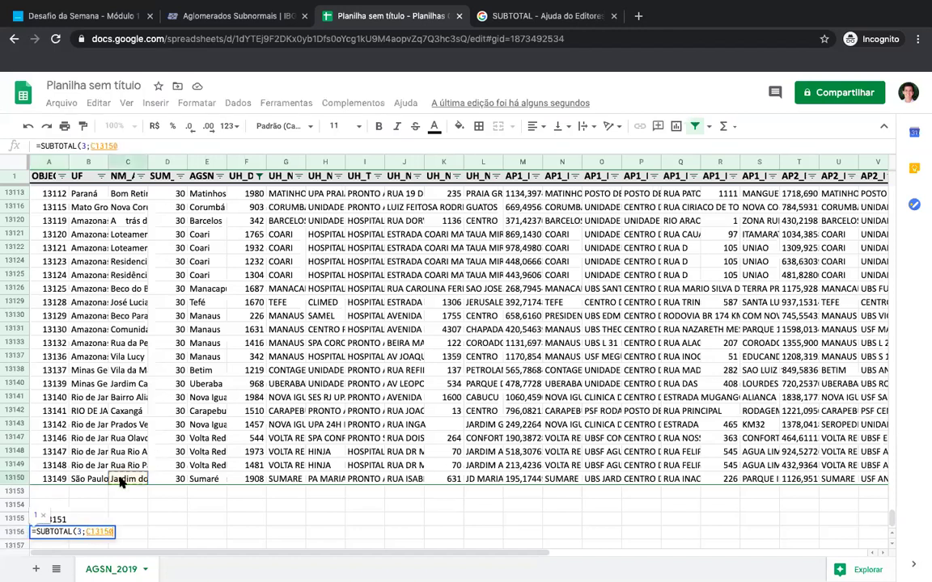
key(ctrl+shift+Up)
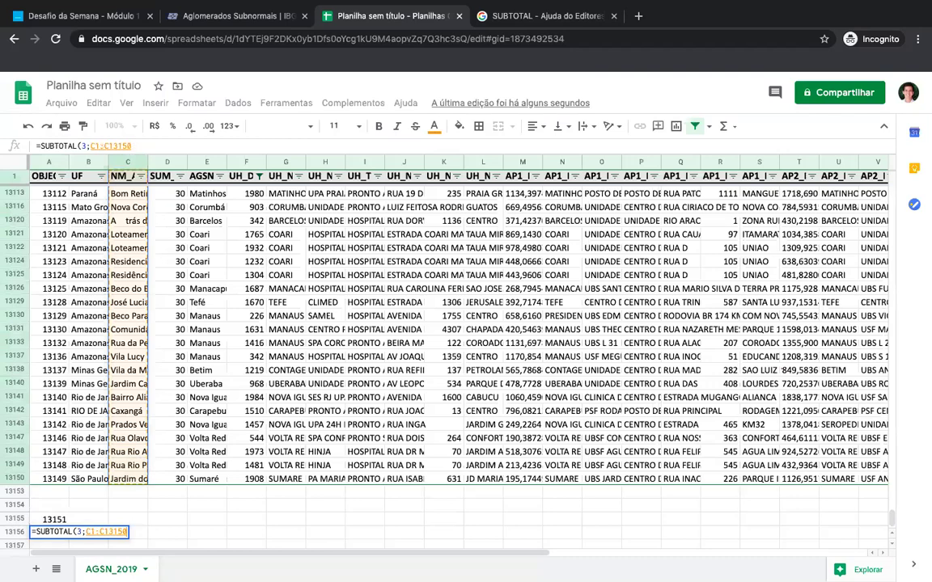
key(shift+Down)
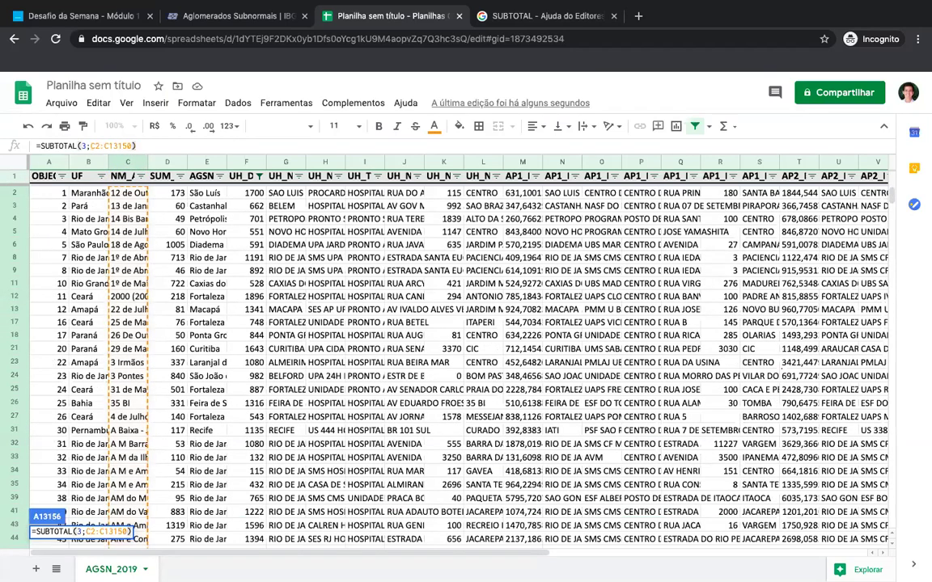
key(Return)
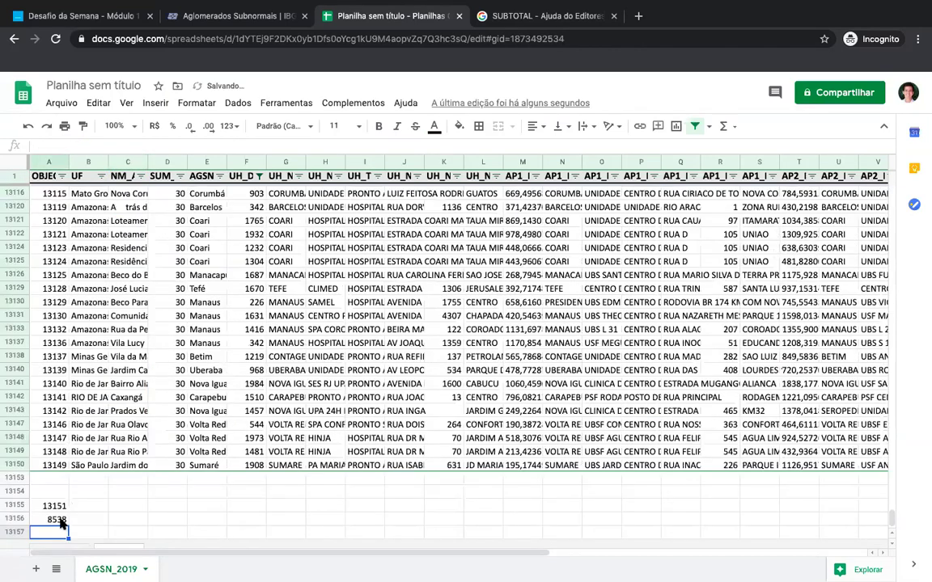
click(61, 520)
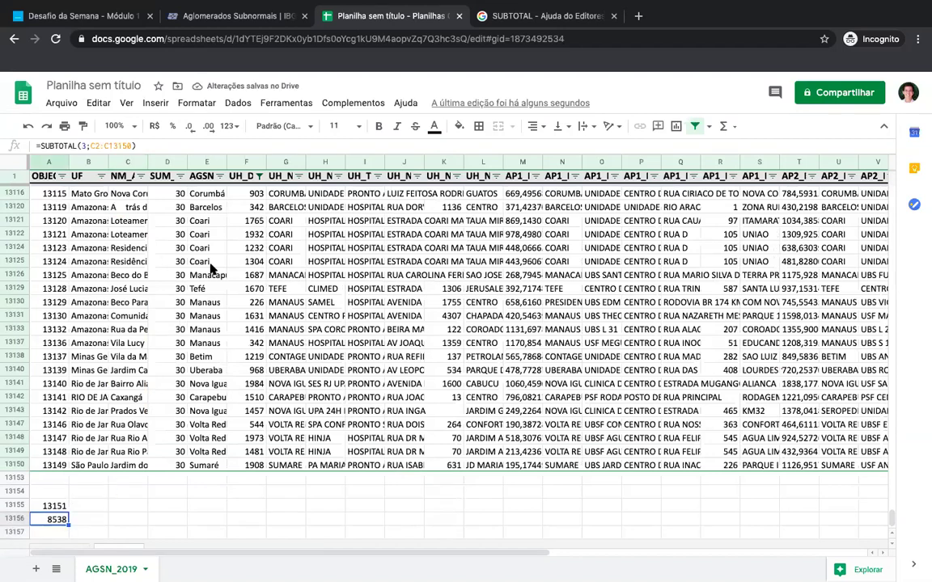
click(546, 16)
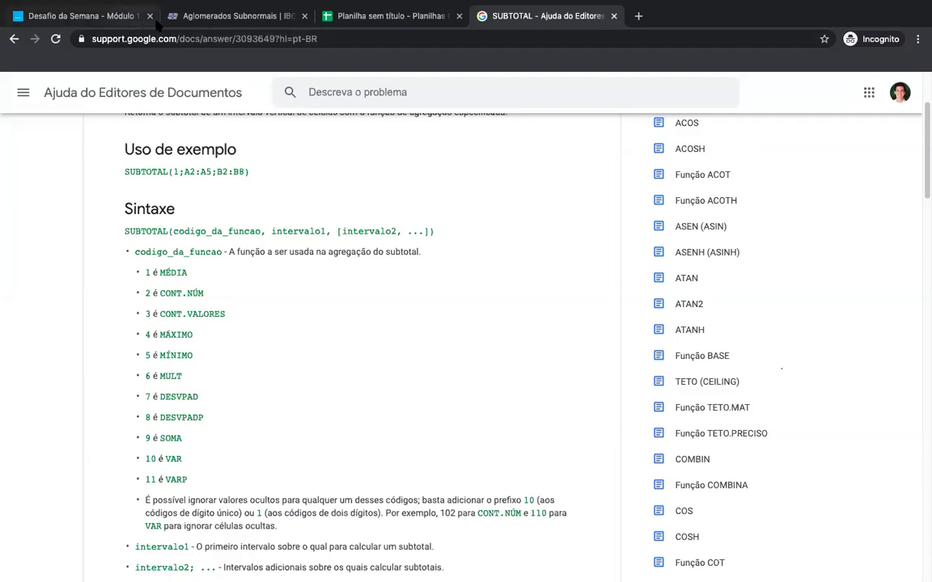
key(ctrl+shift+Tab)
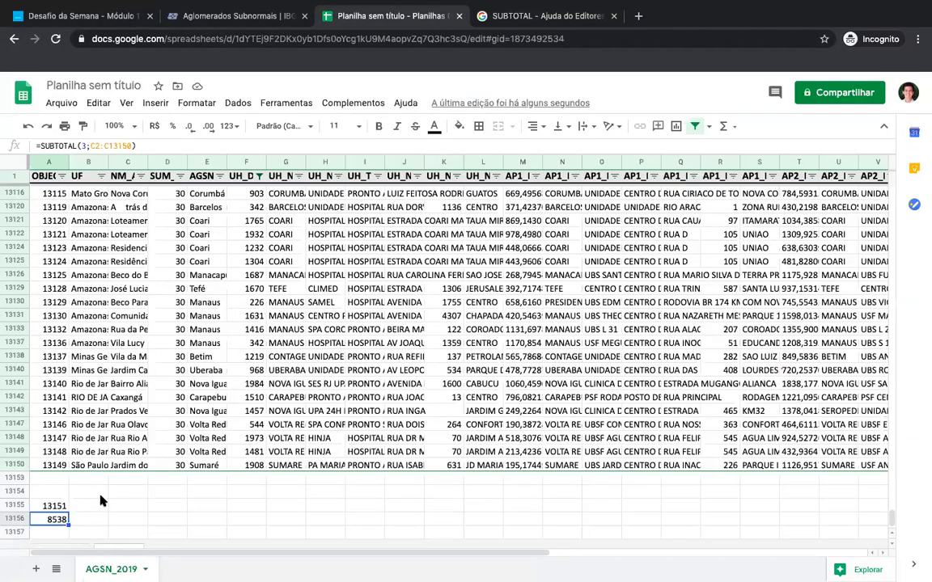
Step: Enter 100 in B13155 and calculate the filtered records' percentage in C13156 with =(A13156*B13155)/A13155
scroll(97, 507, down, 1)
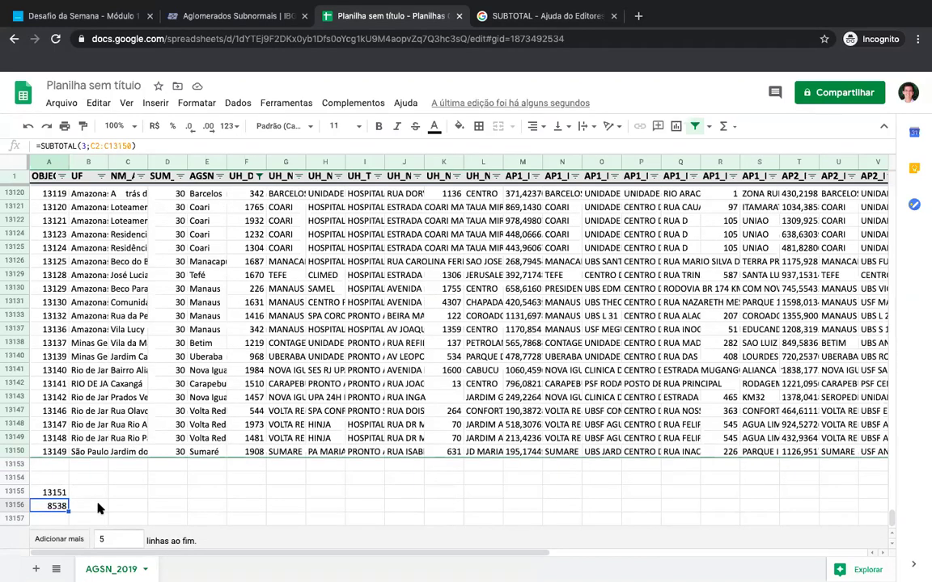
click(88, 491)
text(100)
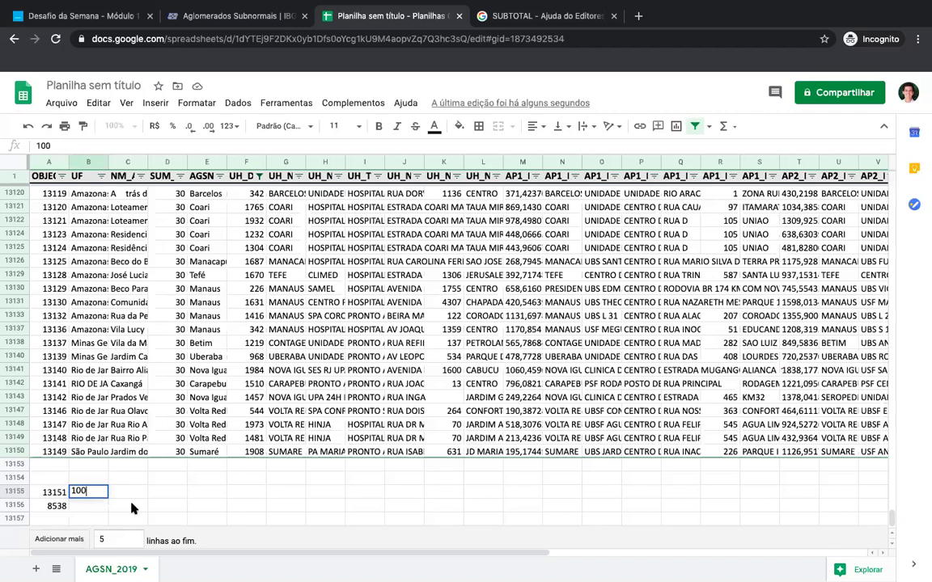
click(133, 507)
text(=)
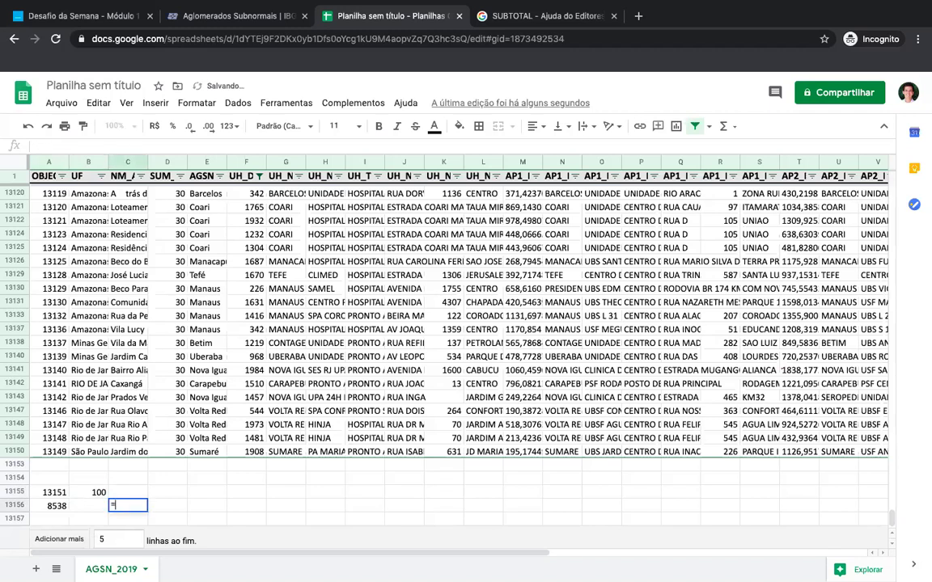
text(()
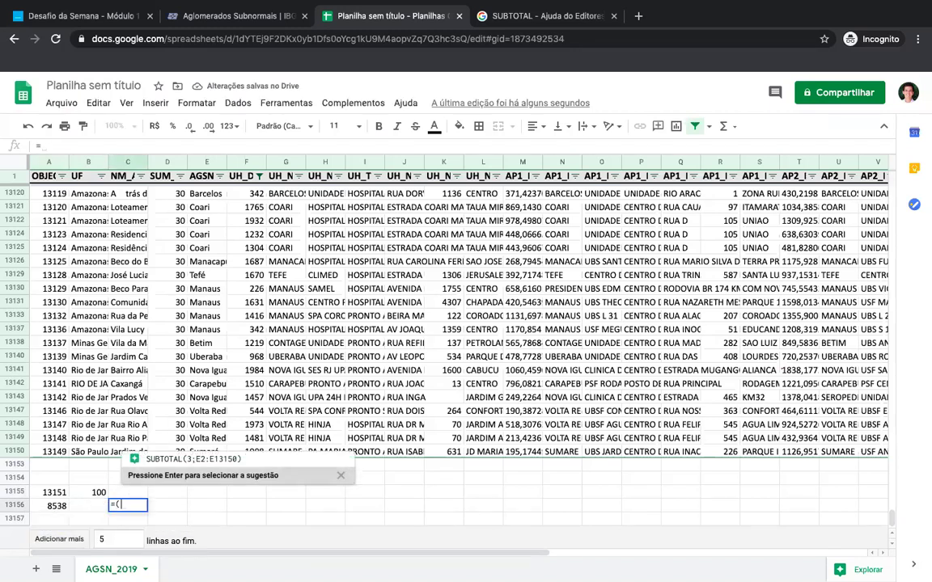
click(70, 505)
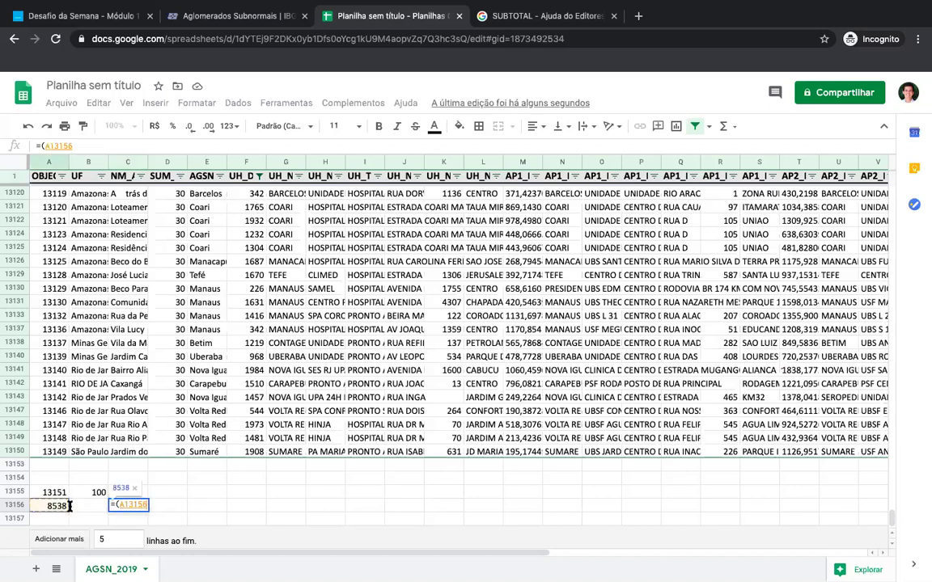
text(*)
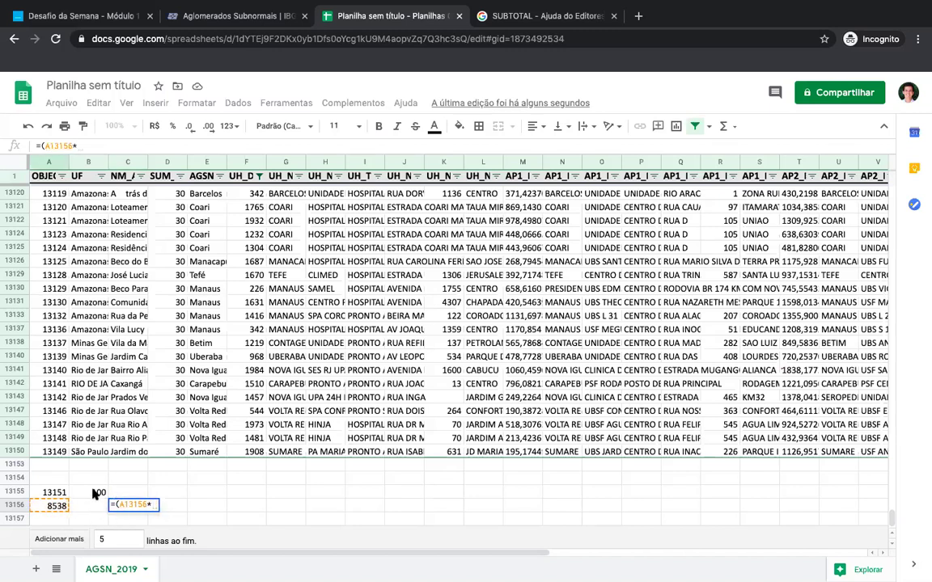
click(94, 492)
text())
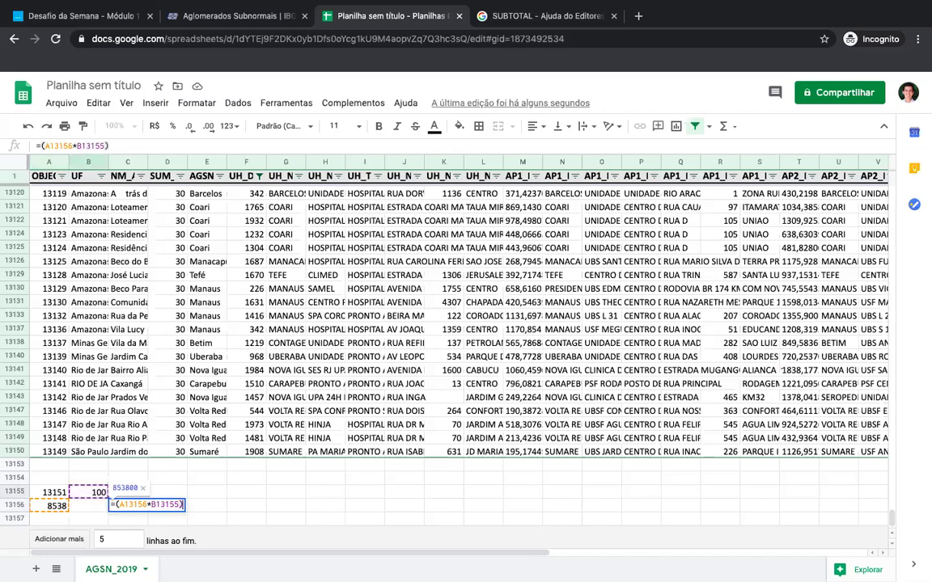
text(/)
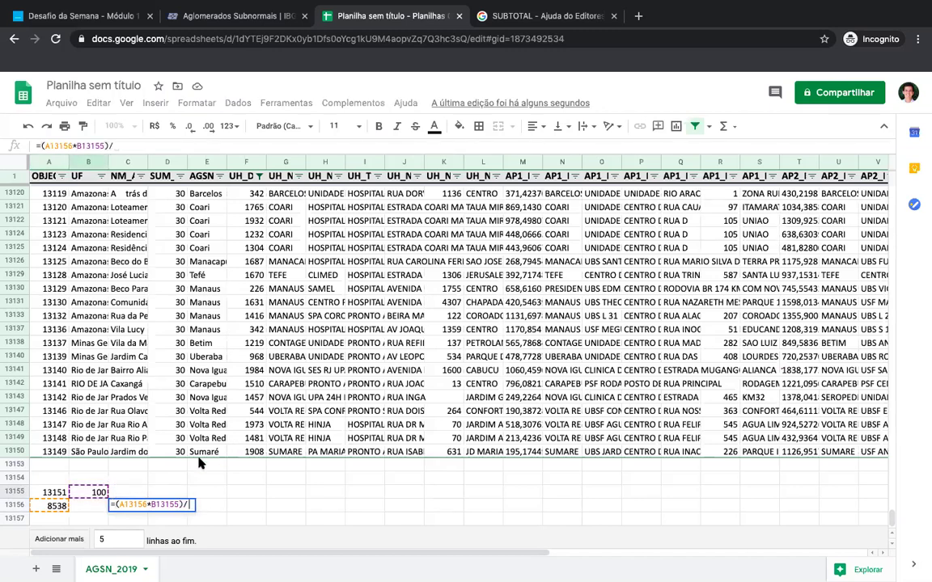
click(55, 493)
key(Return)
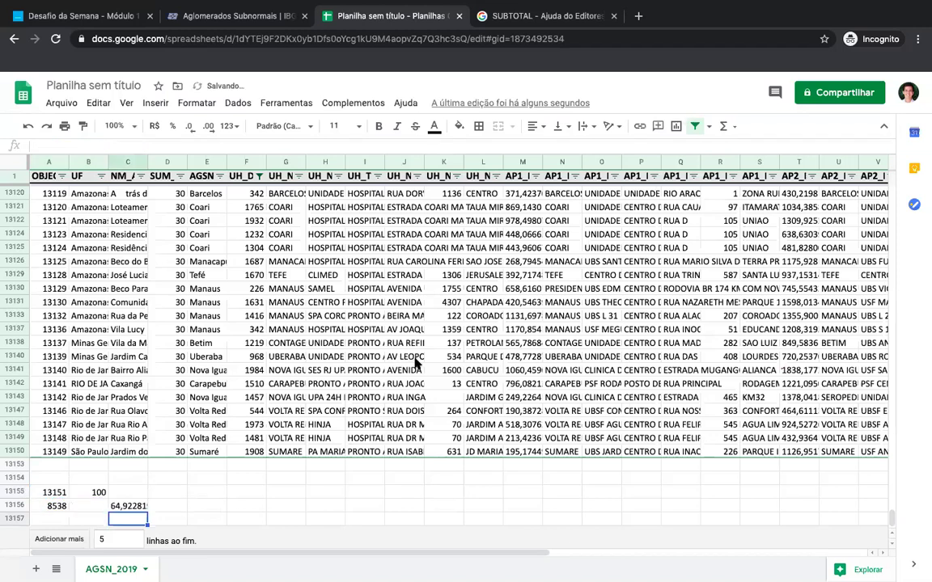
Step: Reduce the percentage in C13156 to two decimal places
click(127, 506)
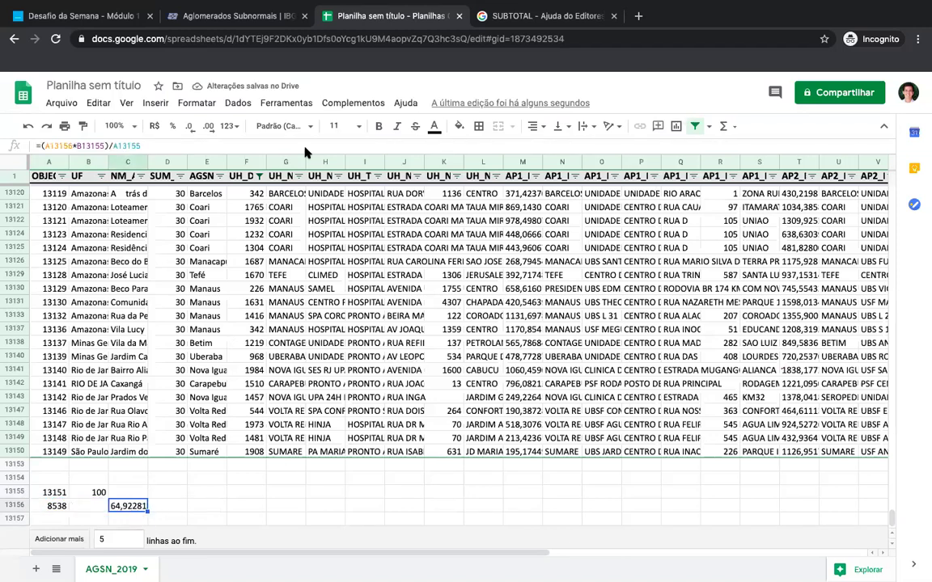
click(189, 128)
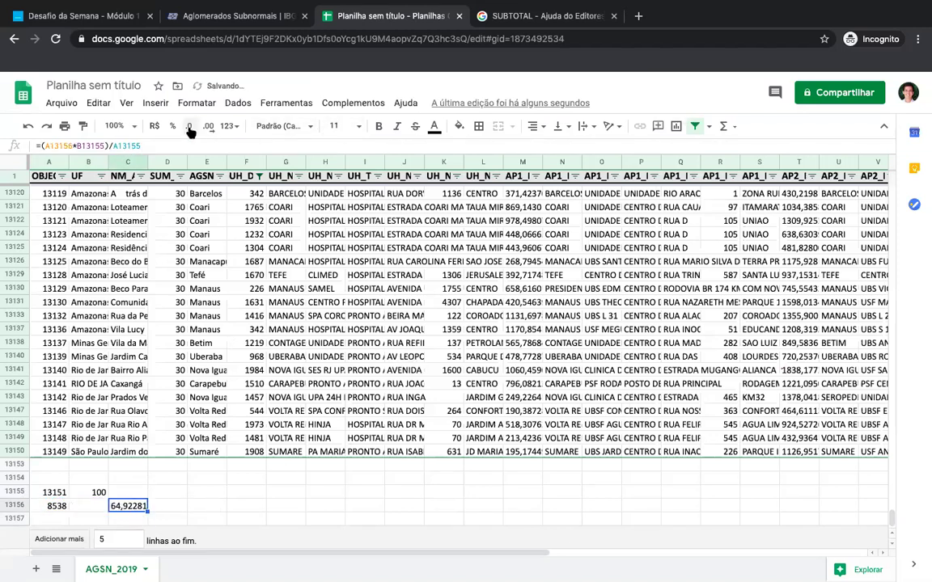
click(189, 128)
click(190, 128)
click(189, 128)
click(224, 507)
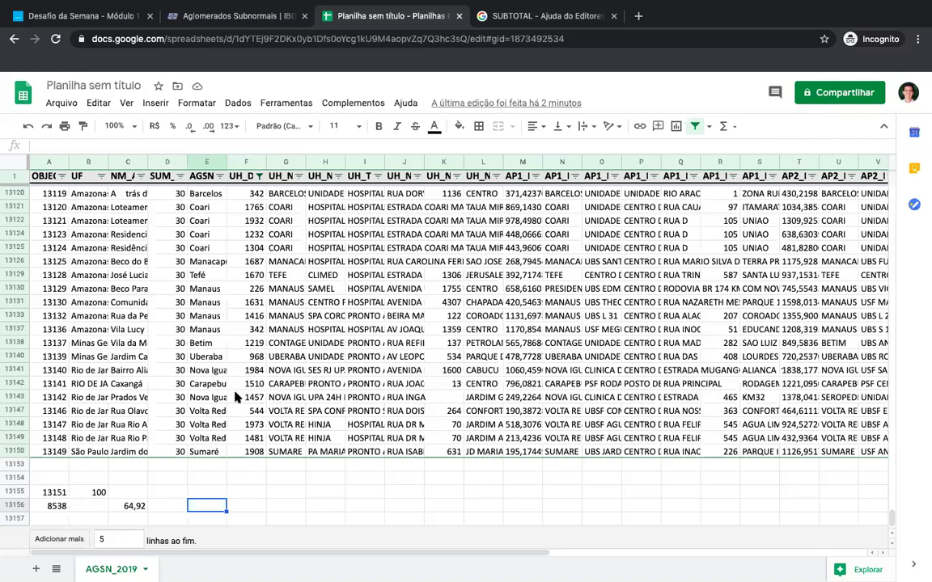
Step: Switch to the PDF document and review the attribute descriptions of the AGSN_2019 layer in Tabela 1
key(ctrl+Left)
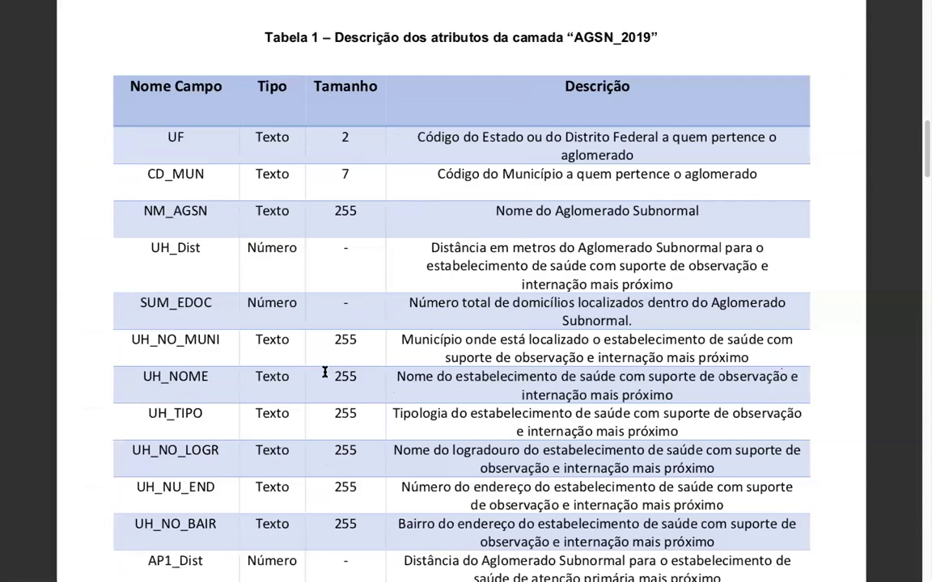
scroll(324, 372, up, 3)
scroll(325, 370, down, 2)
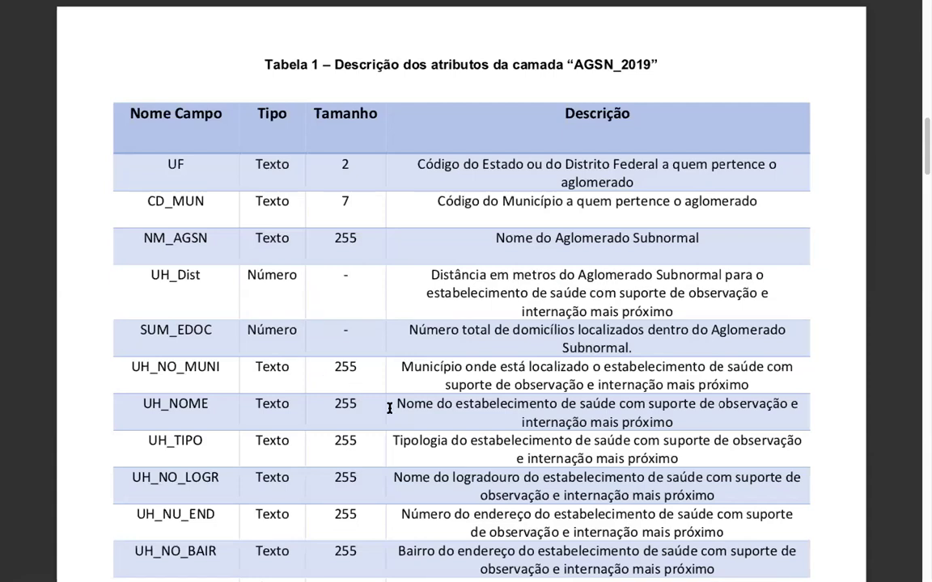
Step: Return to the spreadsheet, and read the remaining questions on the Desafio da Semana – Módulo 1 page
key(ctrl+Right)
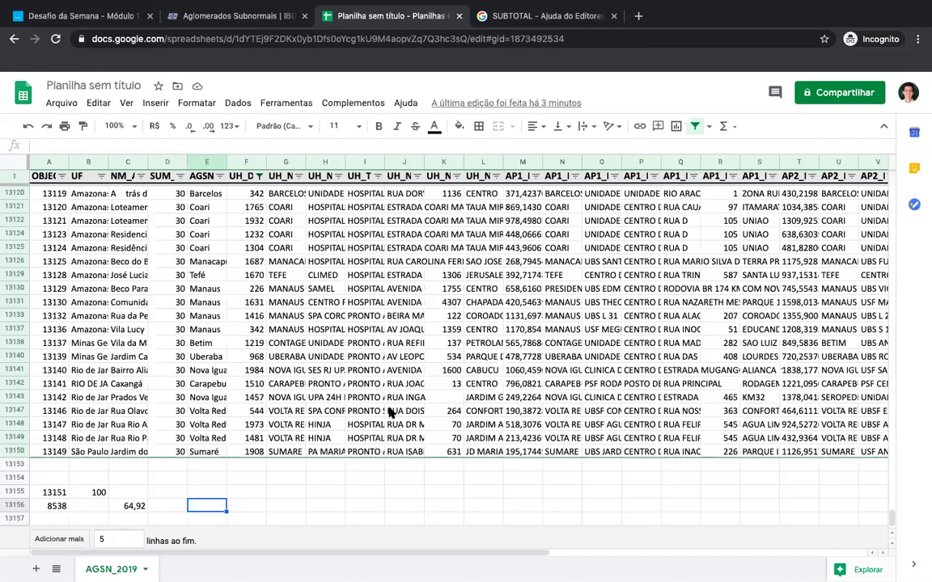
click(136, 480)
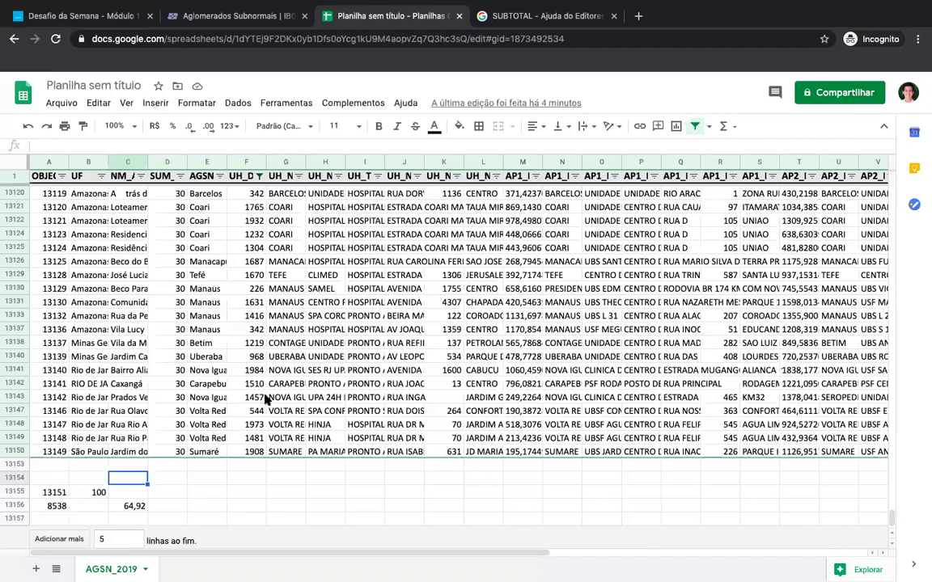
click(106, 17)
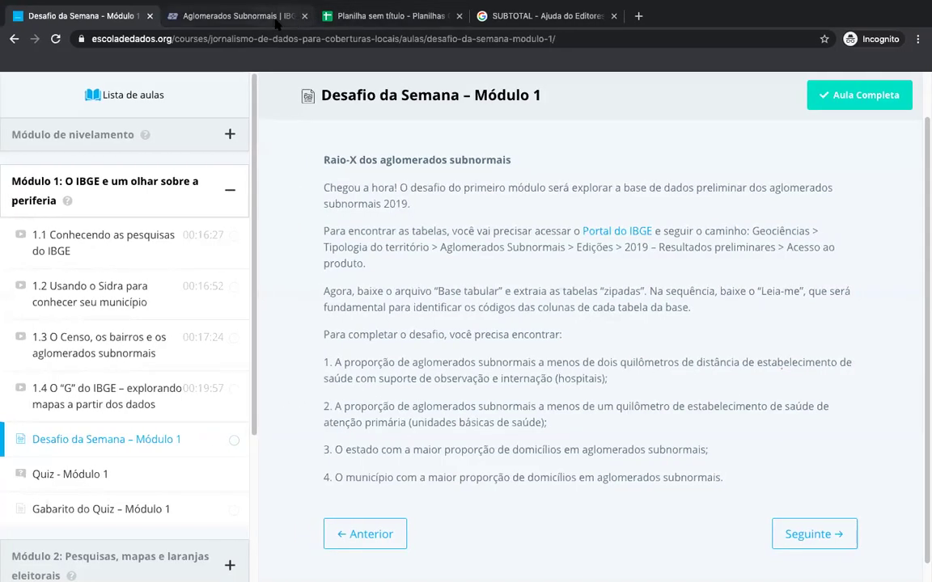
Step: Go back to the AGSN_2019 sheet and select the first data cell of the NM_AGSN column
key(ctrl+3)
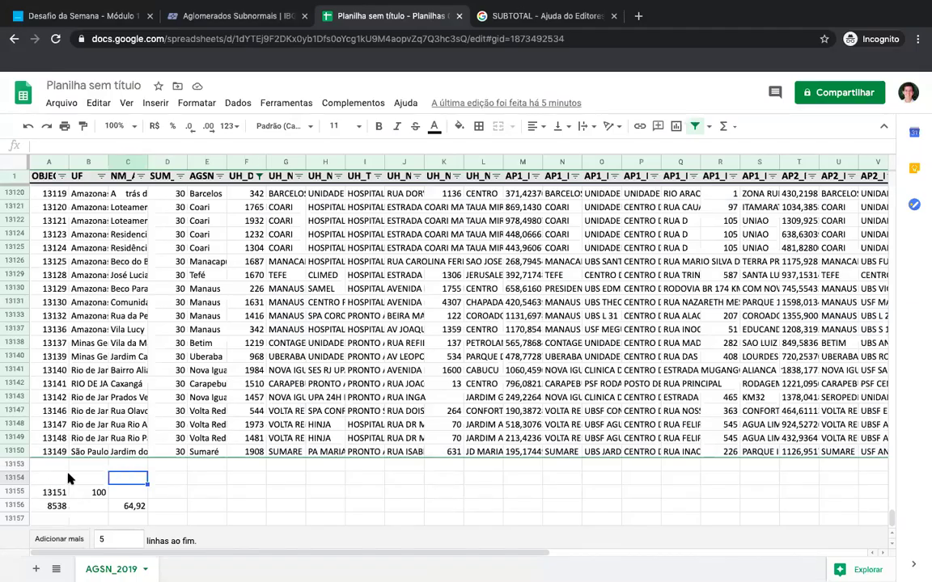
click(117, 394)
key(ctrl+Up)
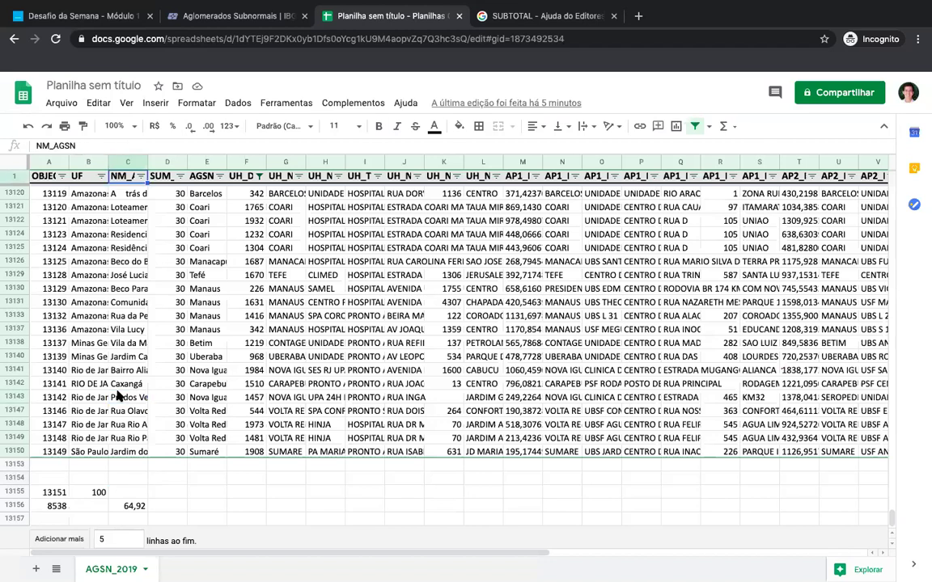
key(Down)
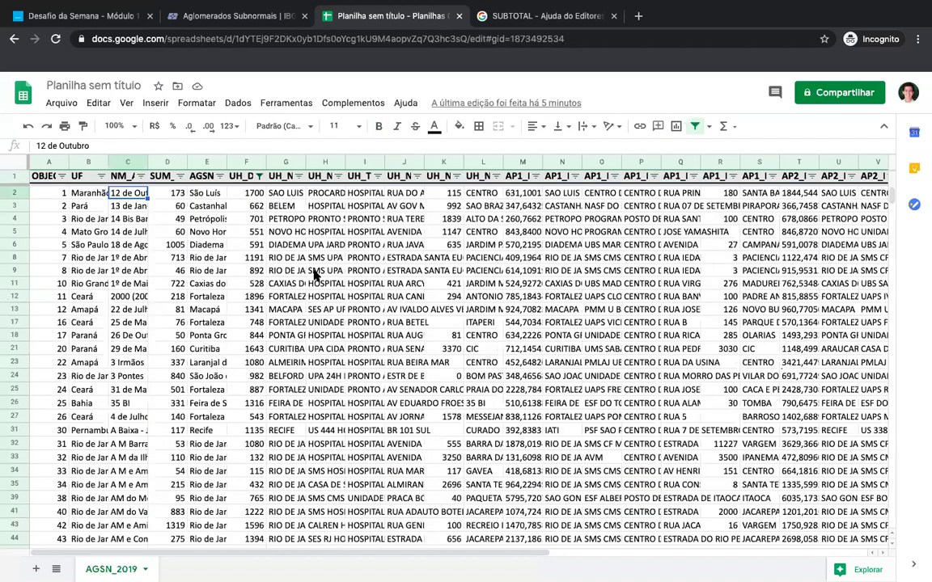
click(258, 178)
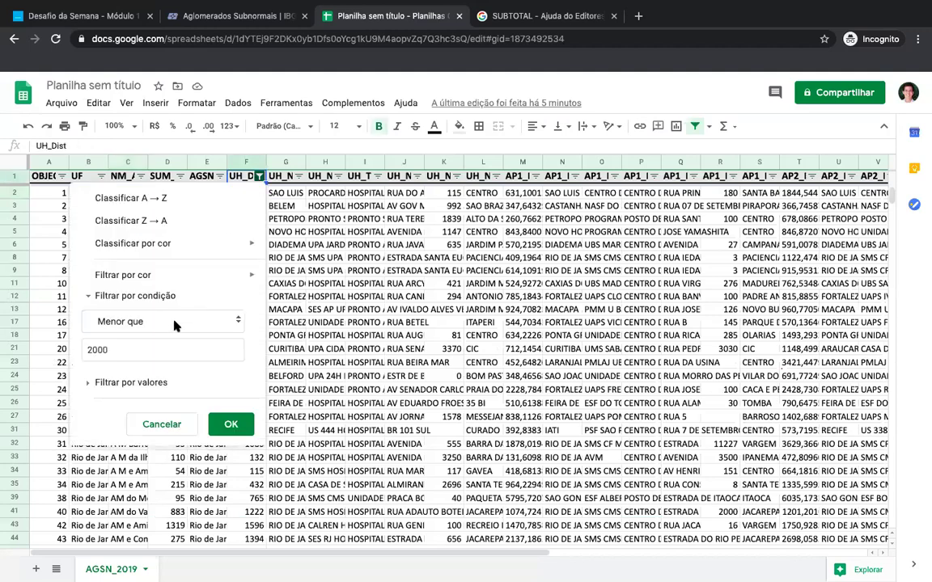
double_click(135, 349)
key(BackSpace)
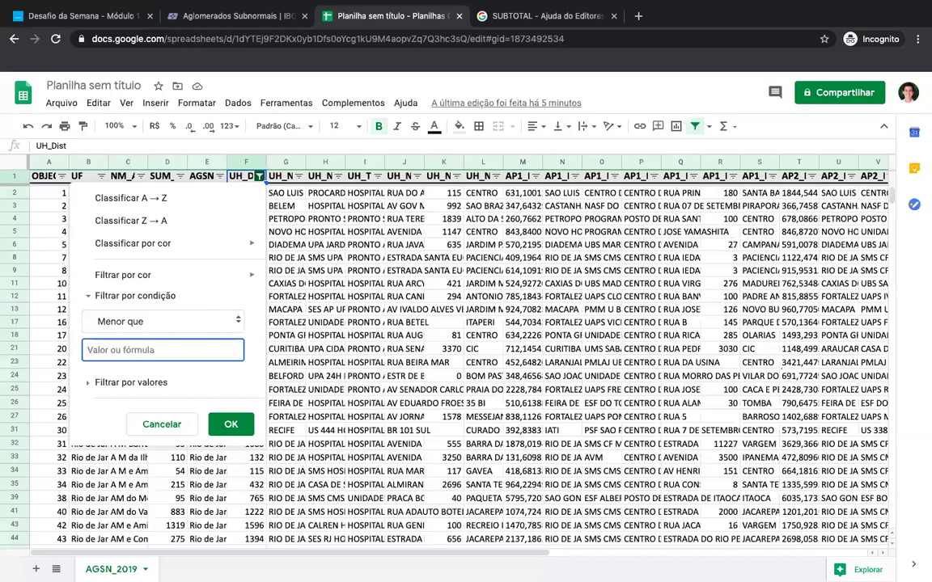
click(139, 385)
click(165, 565)
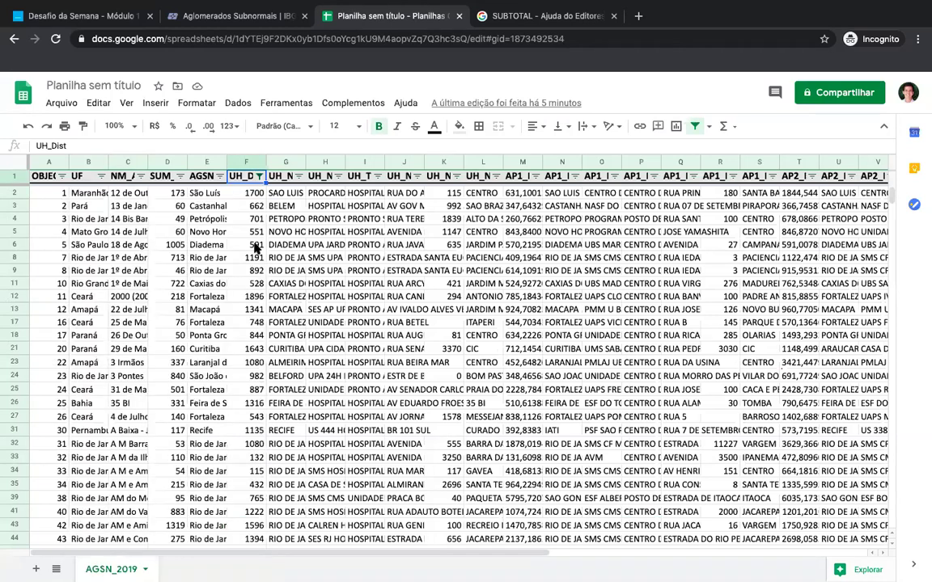
Step: Turn off the filter on the AGSN_2019 table, clearing the UH_Dist condition
click(708, 126)
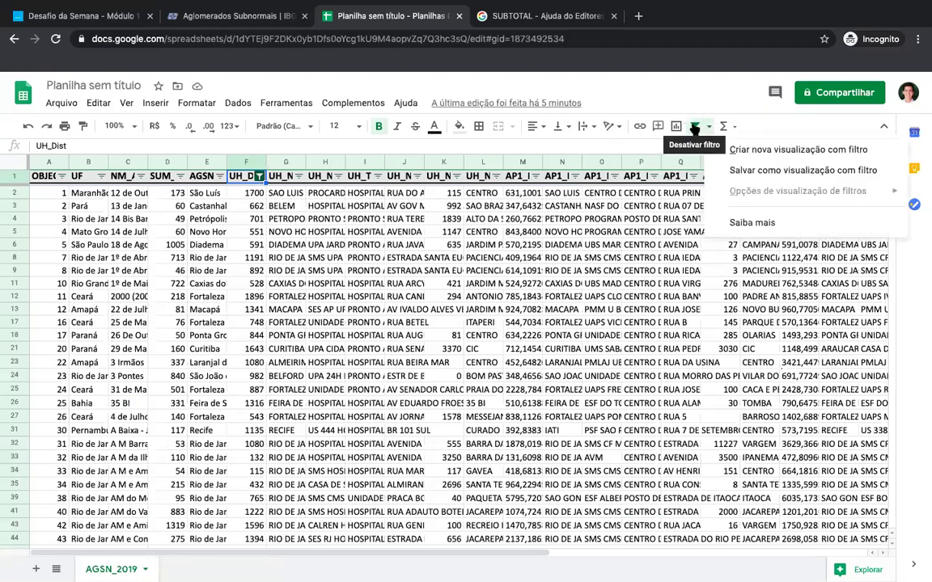
click(694, 127)
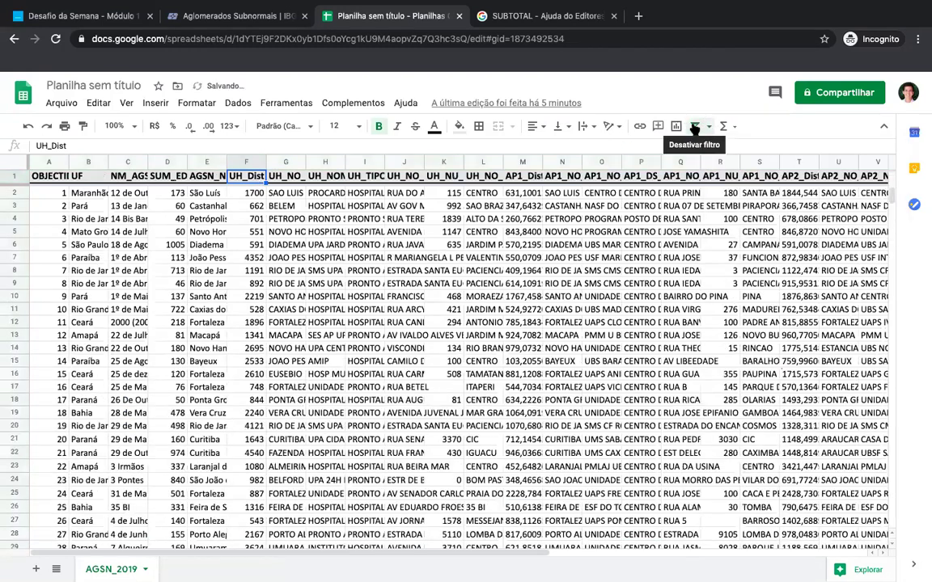
click(284, 258)
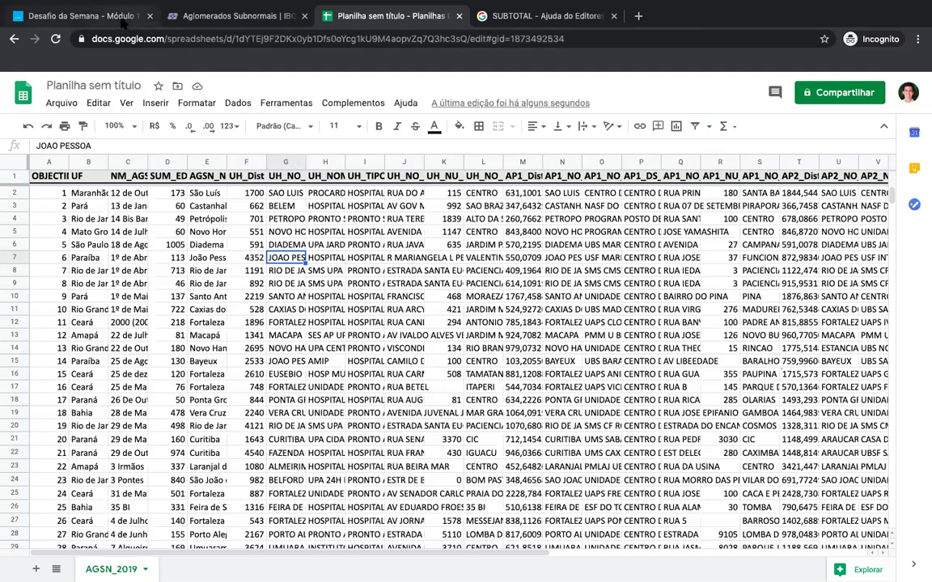
Step: Switch to the PDF document and look up the AP1_Dist attribute description in Tabela 1
key(ctrl+Left)
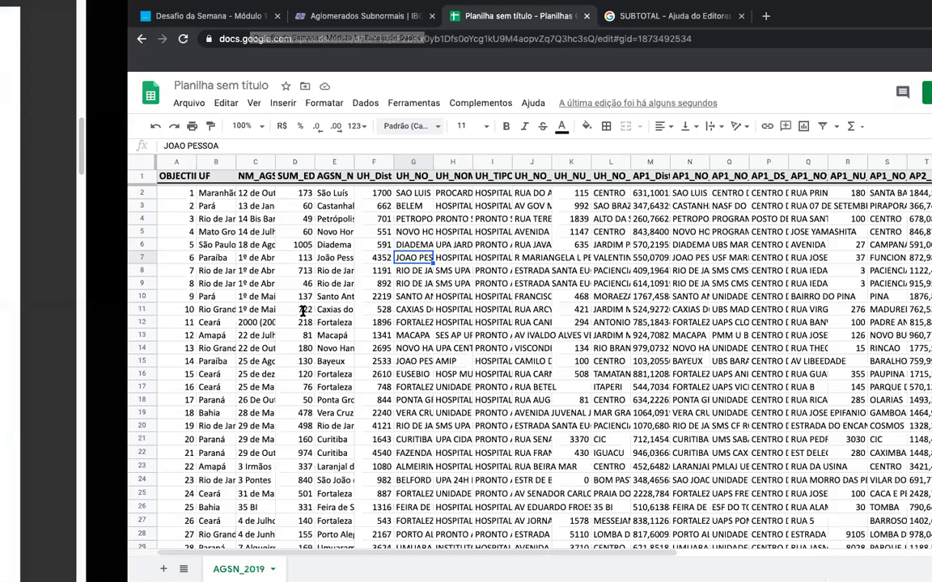
scroll(441, 356, down, 2)
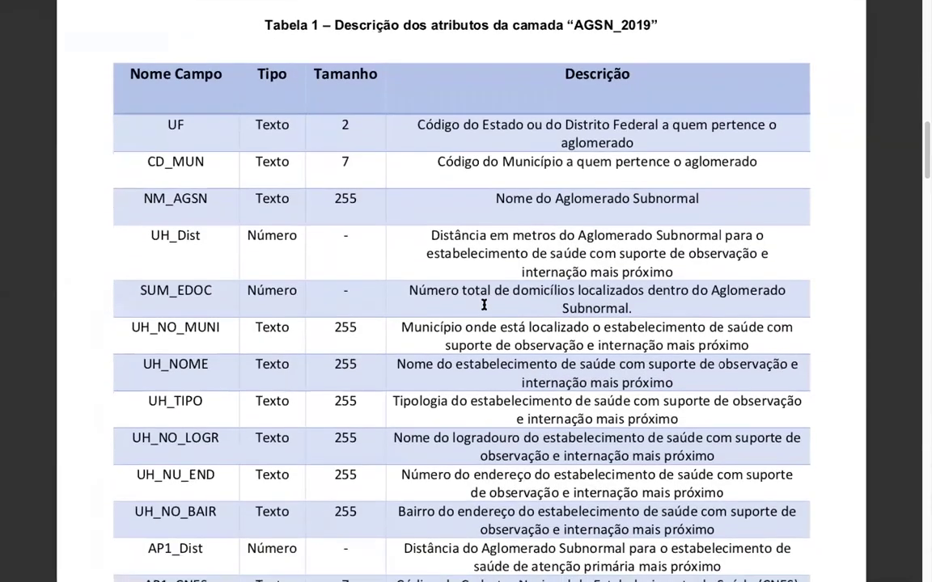
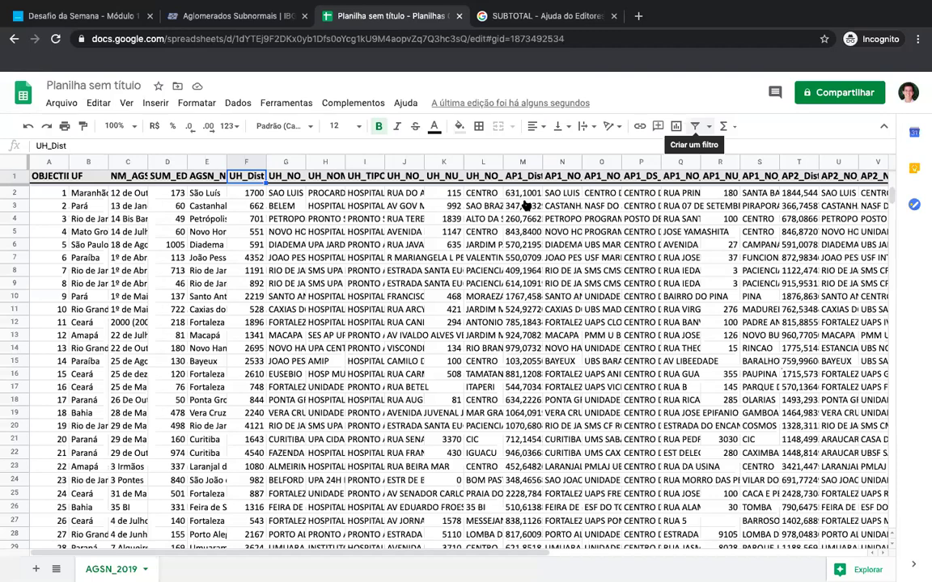
Step: Create a filter on the AGSN_2019 table again and select the AP1_Dist header
click(526, 206)
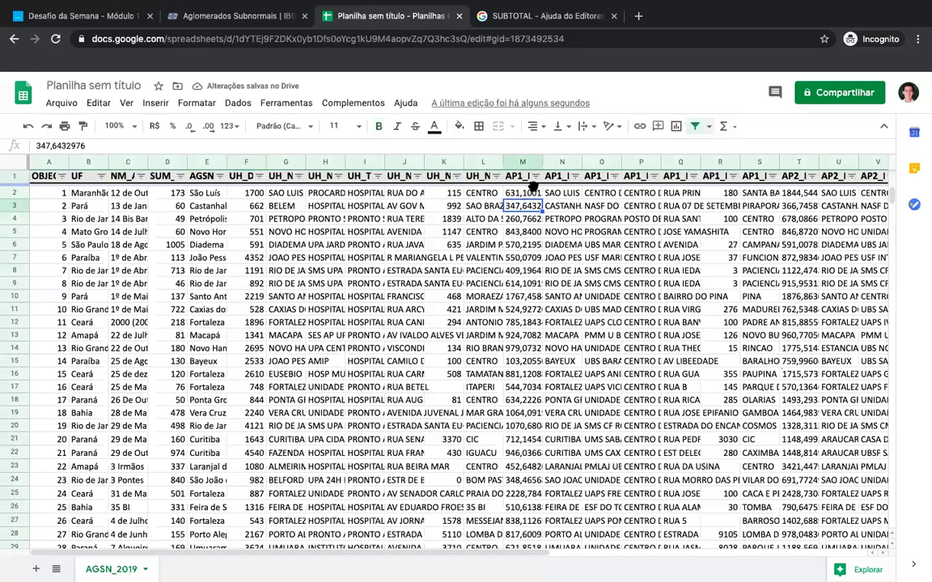
click(465, 180)
key(Right)
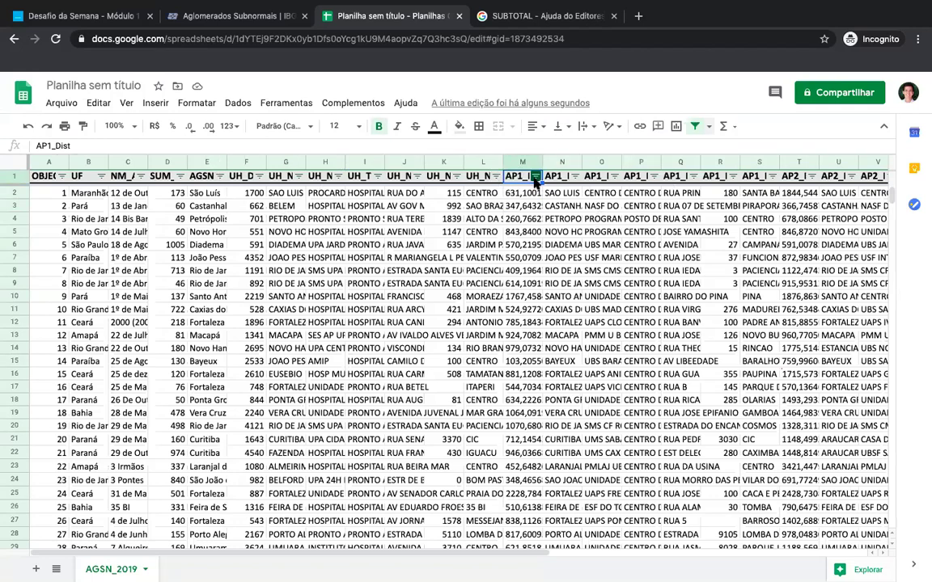
click(534, 177)
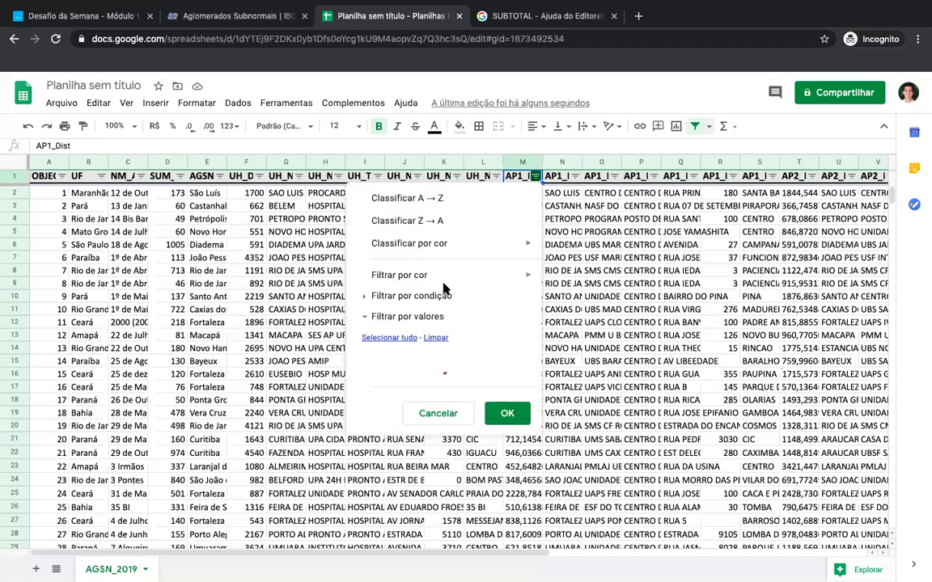
click(369, 299)
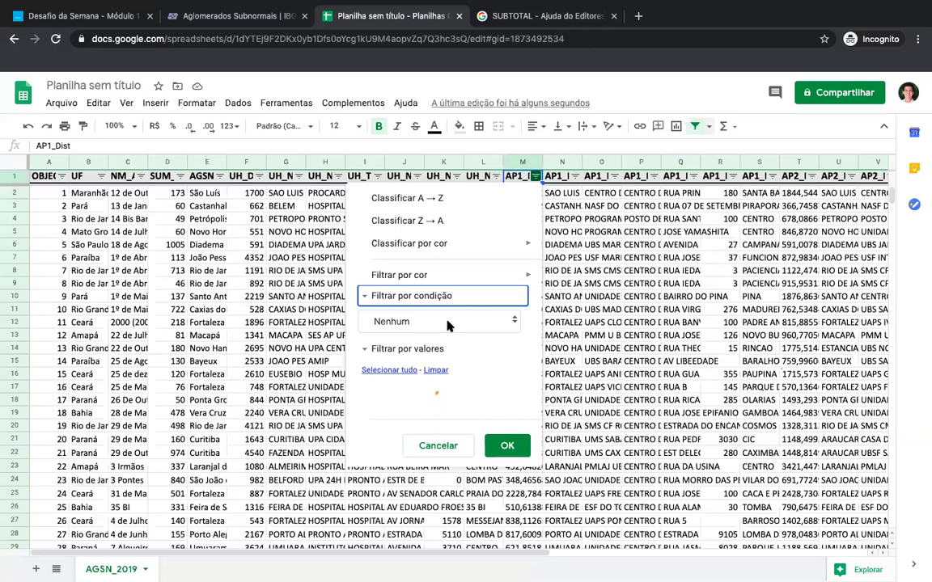
click(402, 296)
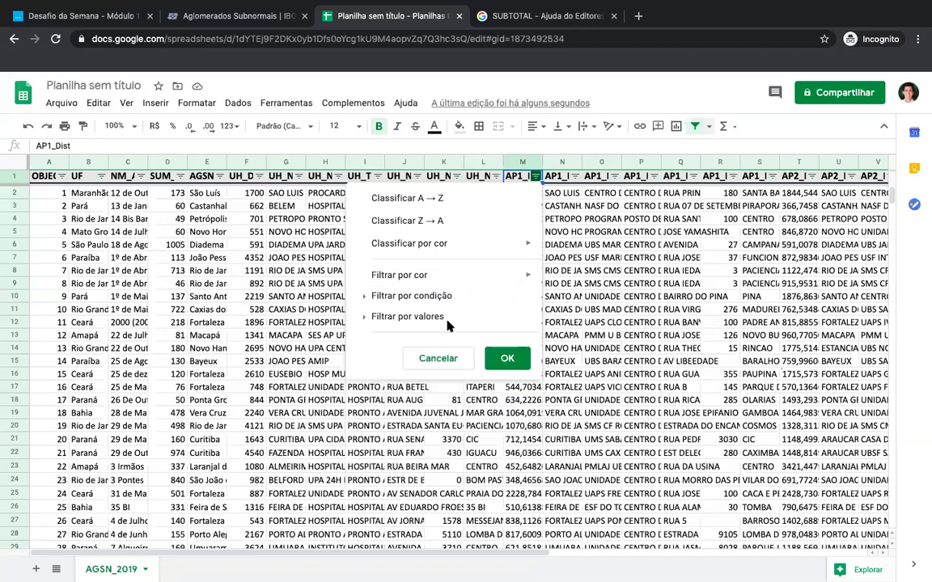
click(398, 296)
click(395, 321)
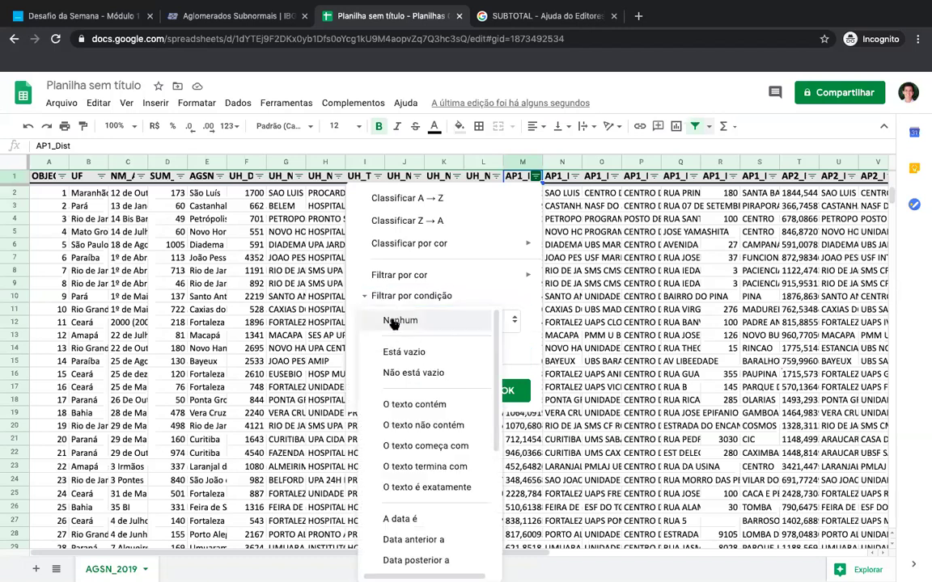
scroll(422, 443, down, 5)
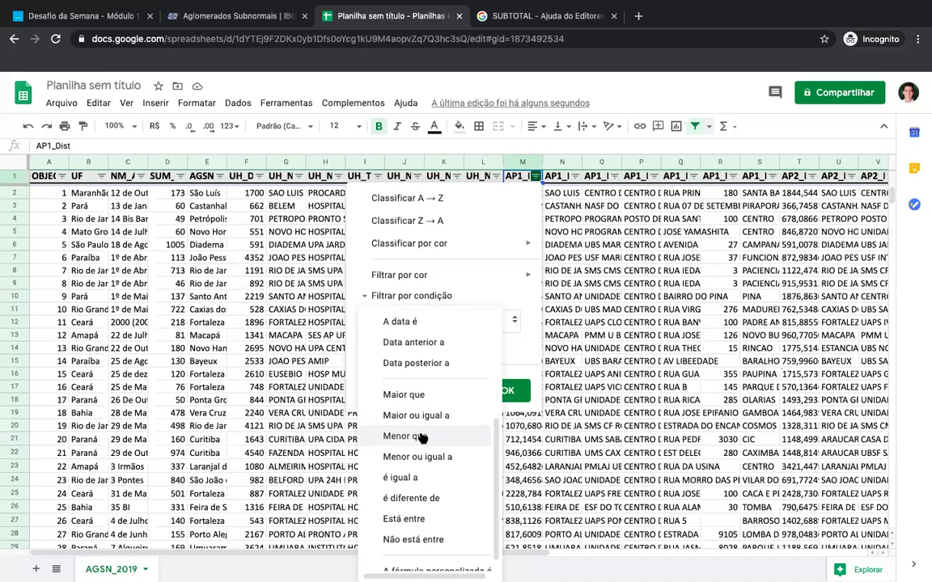
click(423, 438)
click(415, 350)
text(1)
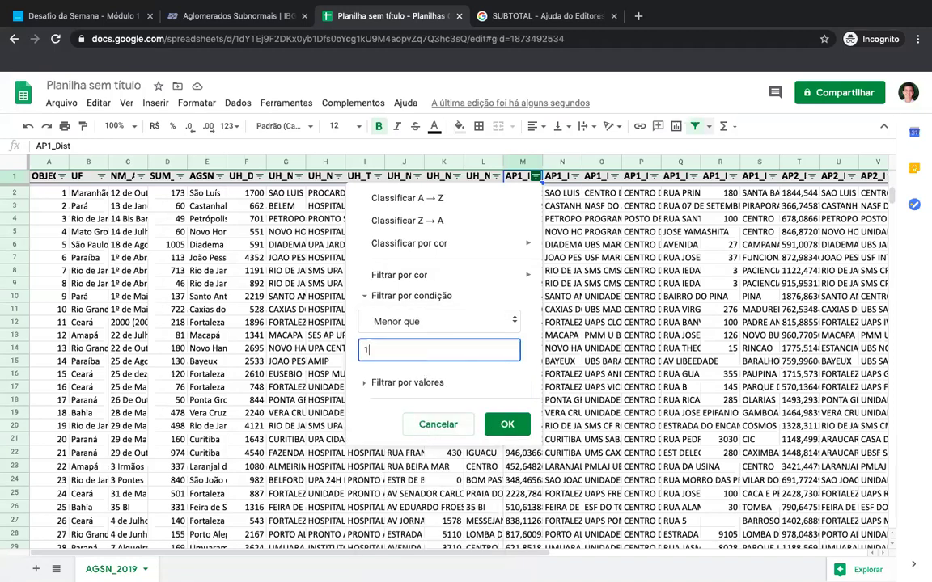
click(437, 423)
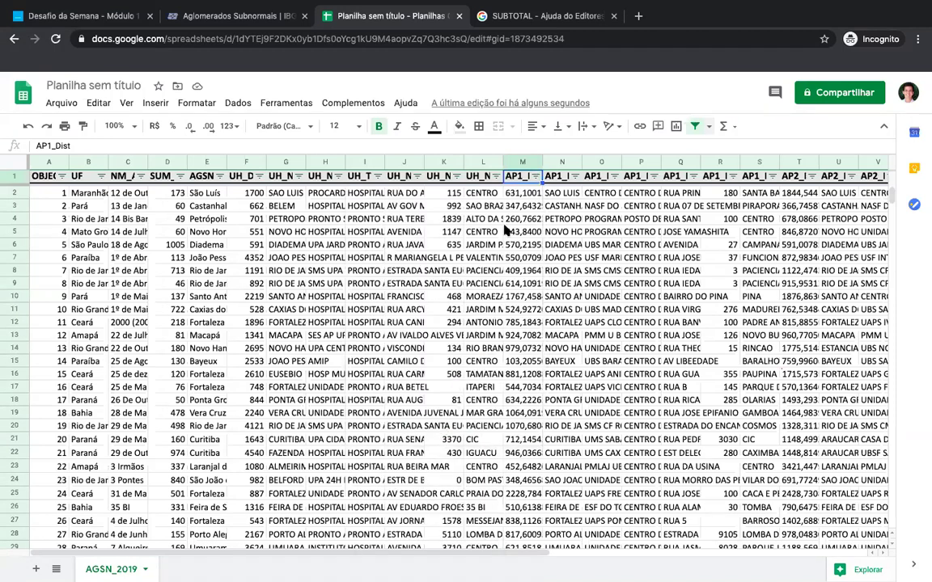
Step: Reduce the number format of the whole AP1_Dist column to zero decimal places
click(521, 161)
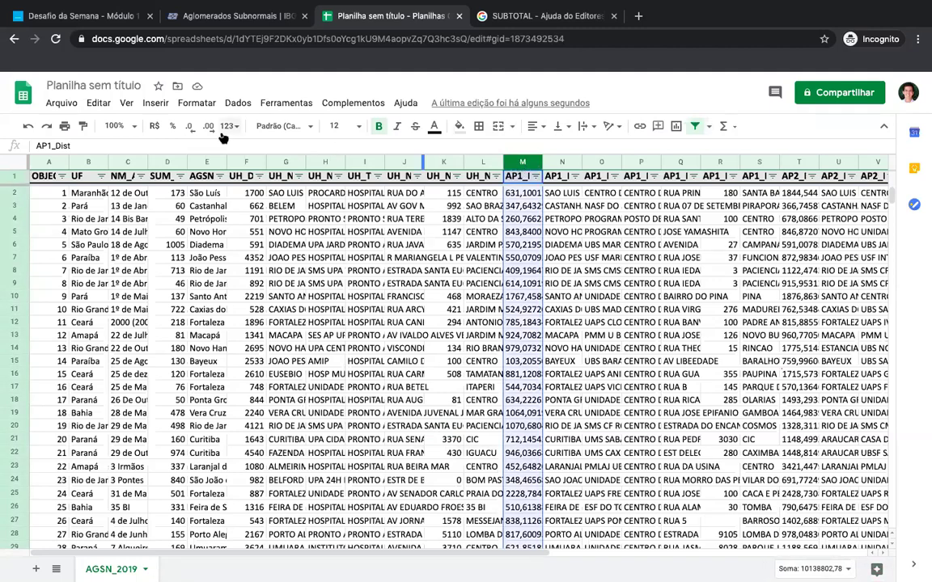
click(190, 127)
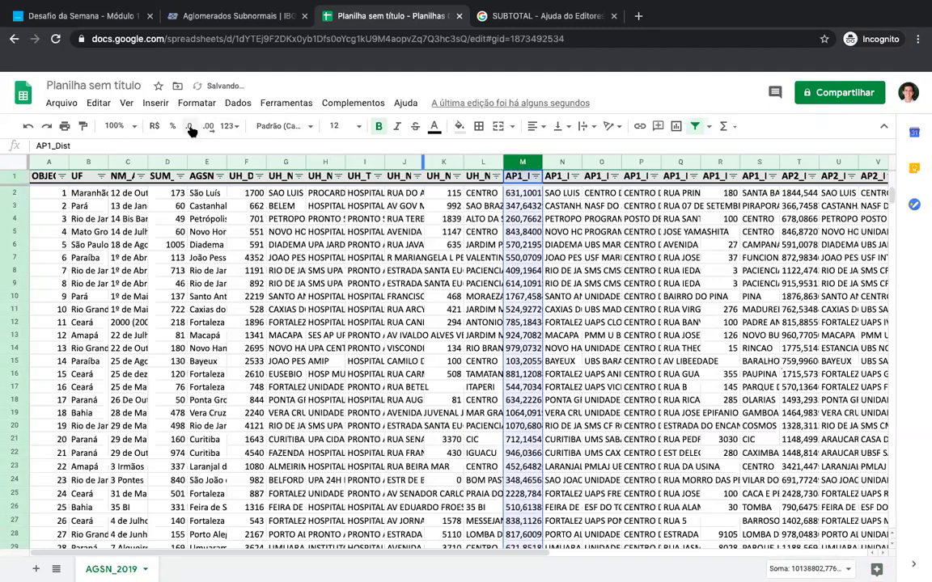
click(190, 127)
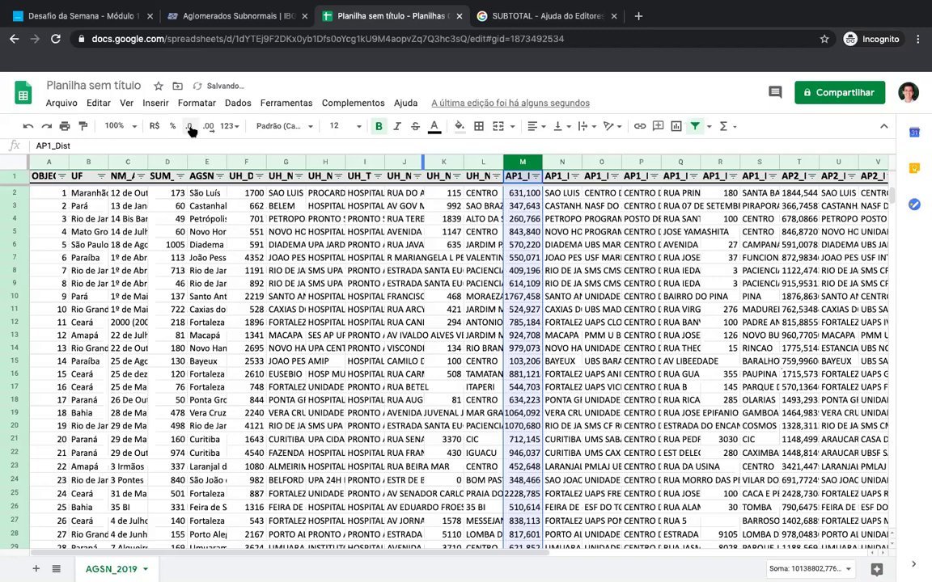
click(190, 127)
click(190, 127)
click(190, 127)
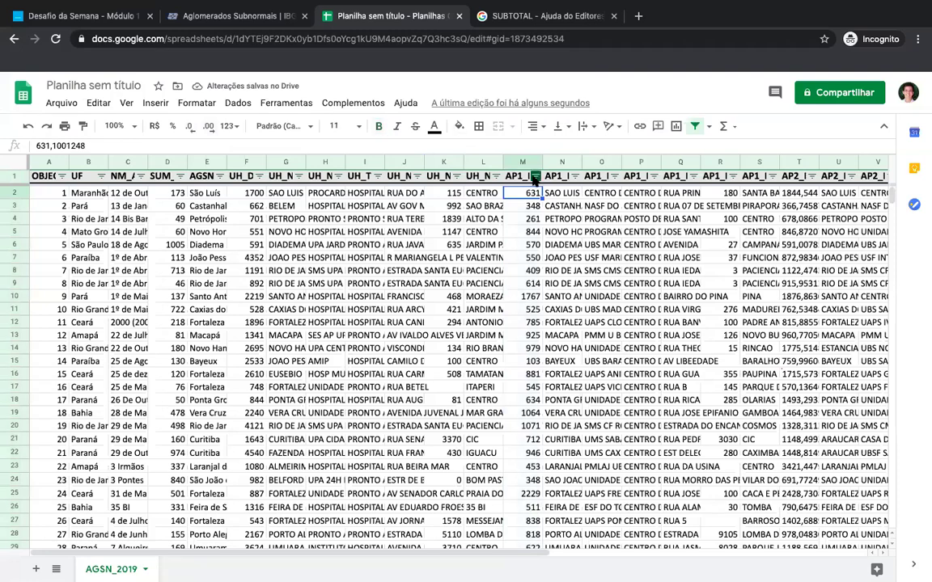
Step: Filter the AP1_Dist column with the condition "Menor que" 1000
click(535, 176)
click(366, 296)
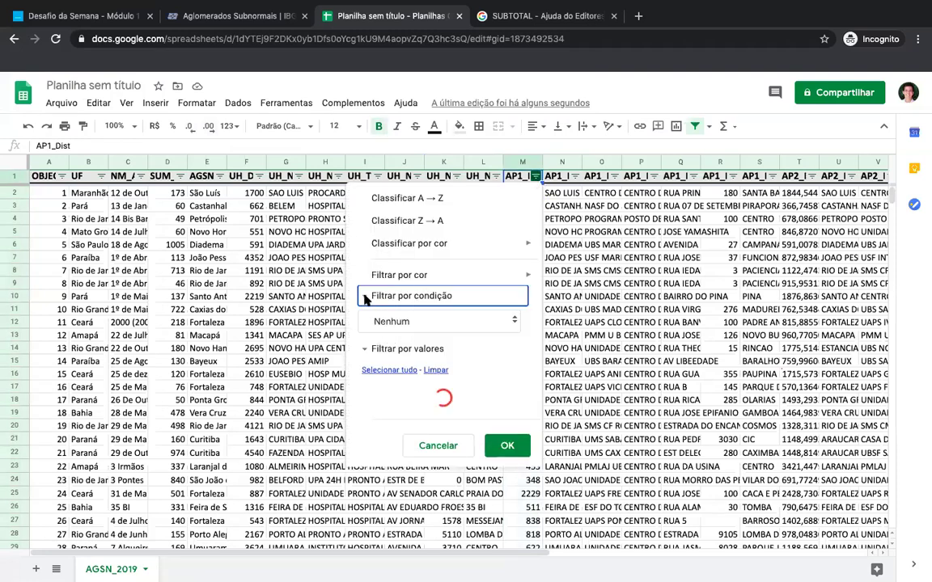
click(364, 296)
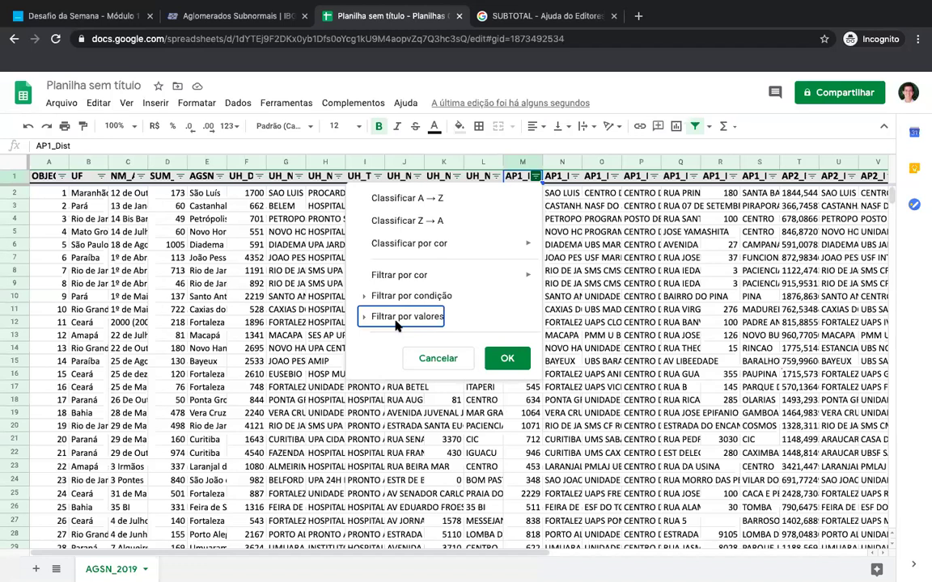
click(366, 296)
click(380, 318)
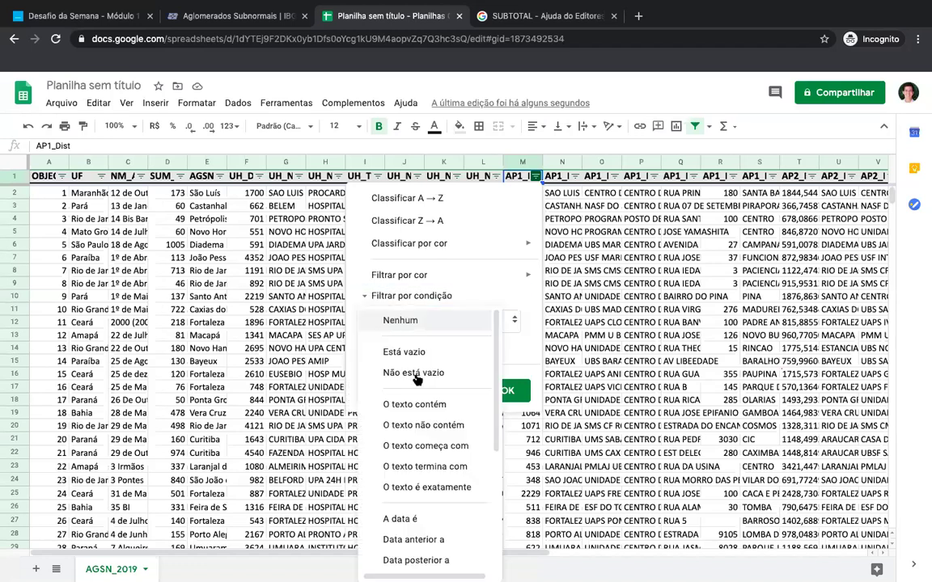
scroll(417, 379, down, 3)
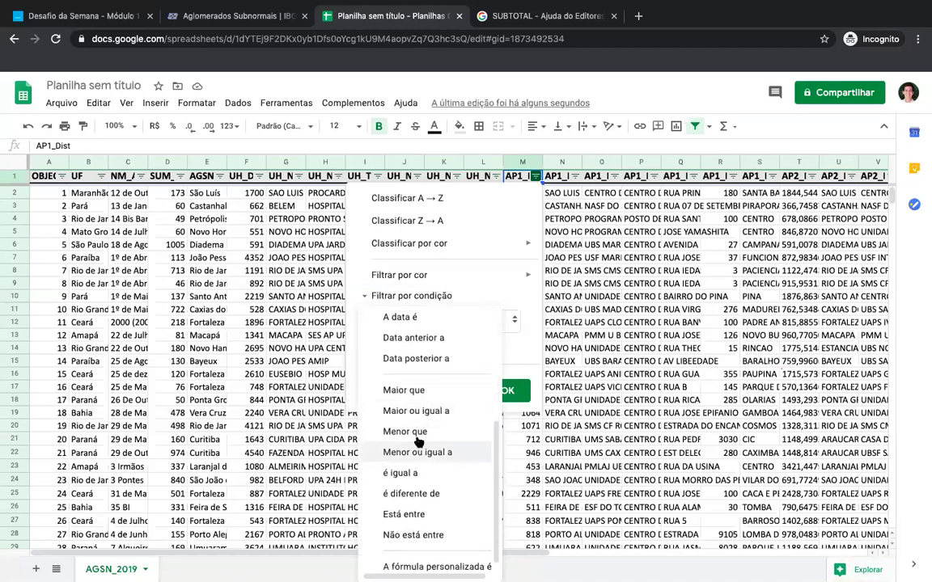
click(418, 433)
text(1000)
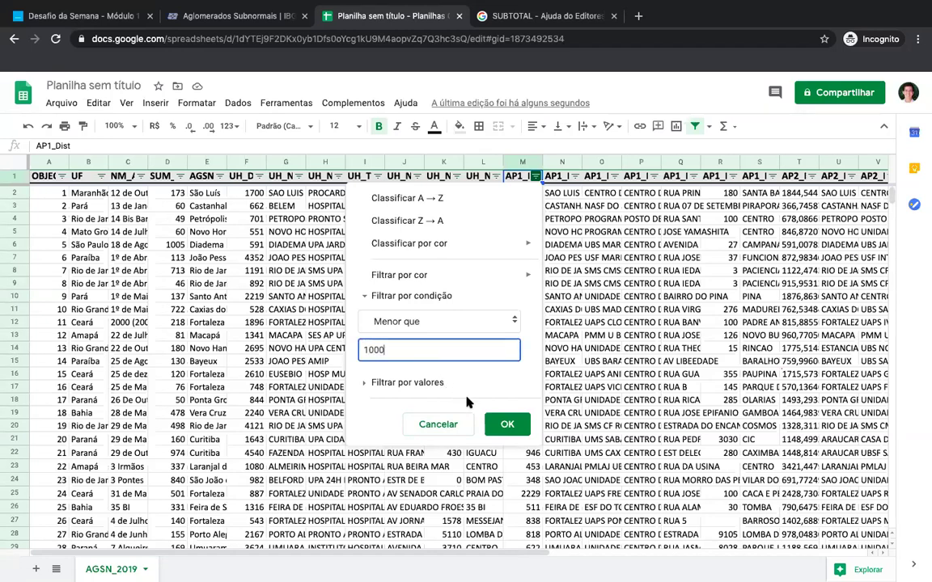
click(506, 423)
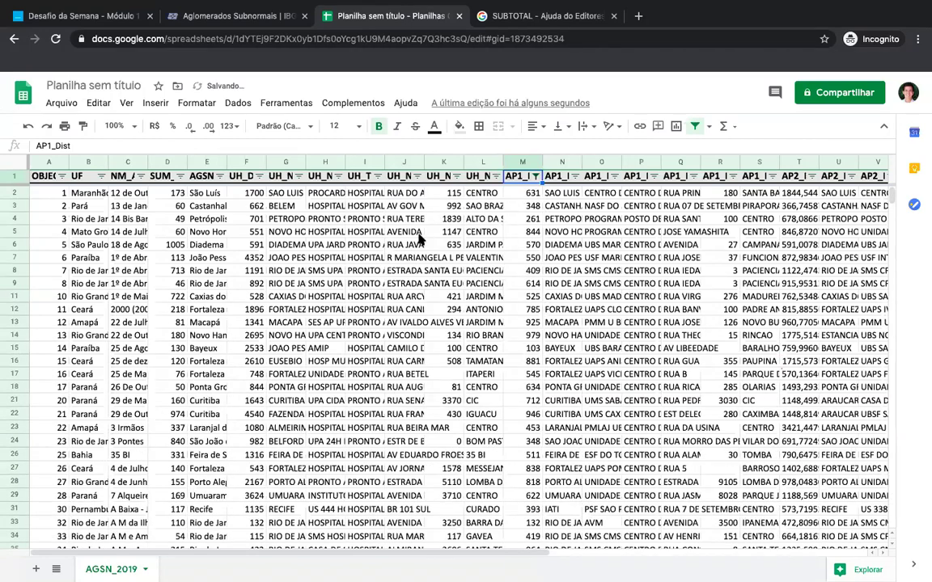
scroll(408, 317, down, 5)
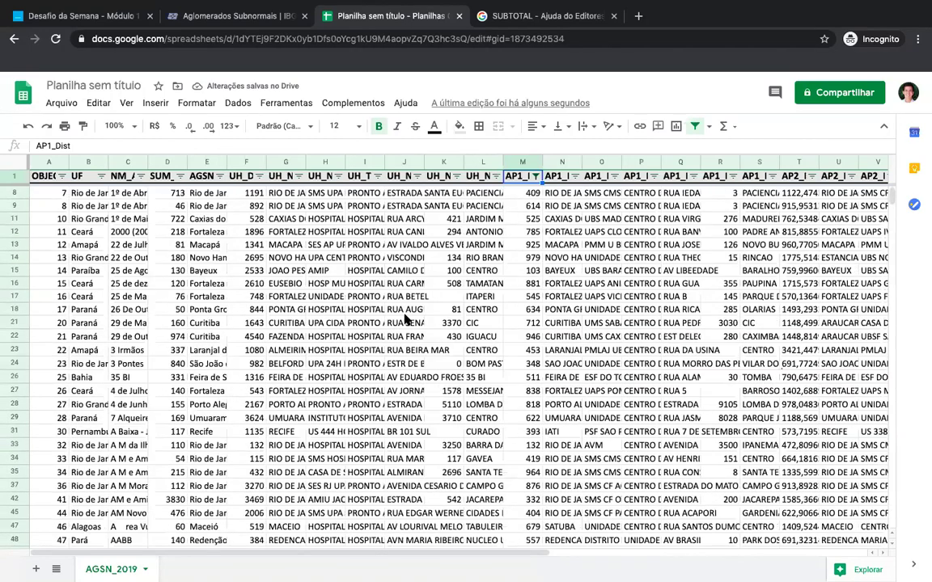
Step: Select all filtered AP1_Dist values from M2 down to the last row of the table
scroll(409, 317, up, 5)
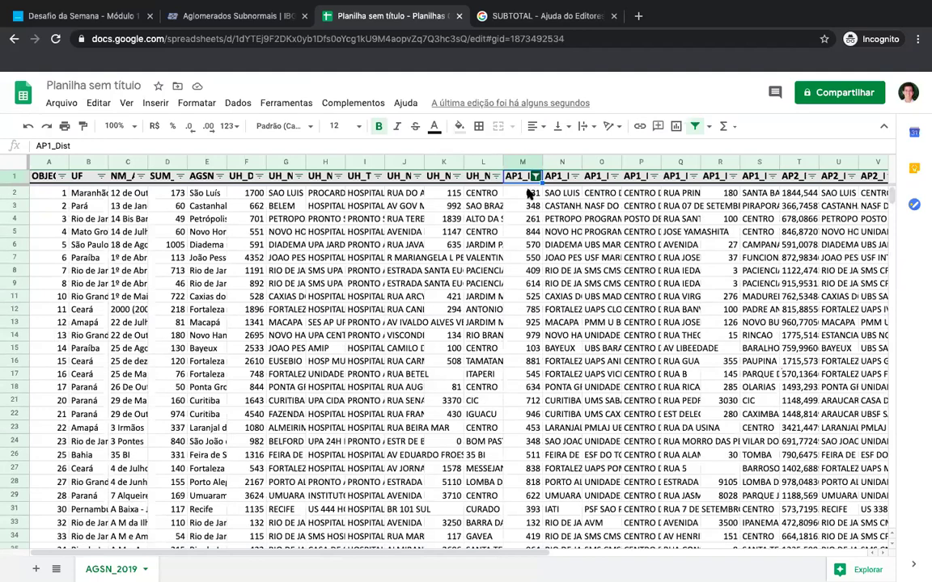
click(526, 192)
key(shift+Down)
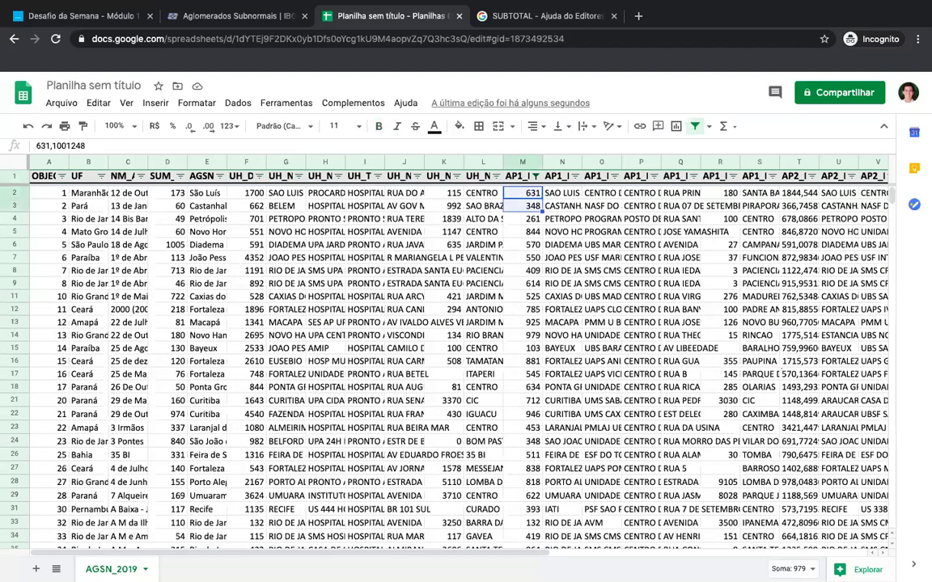
key(ctrl+shift+Down)
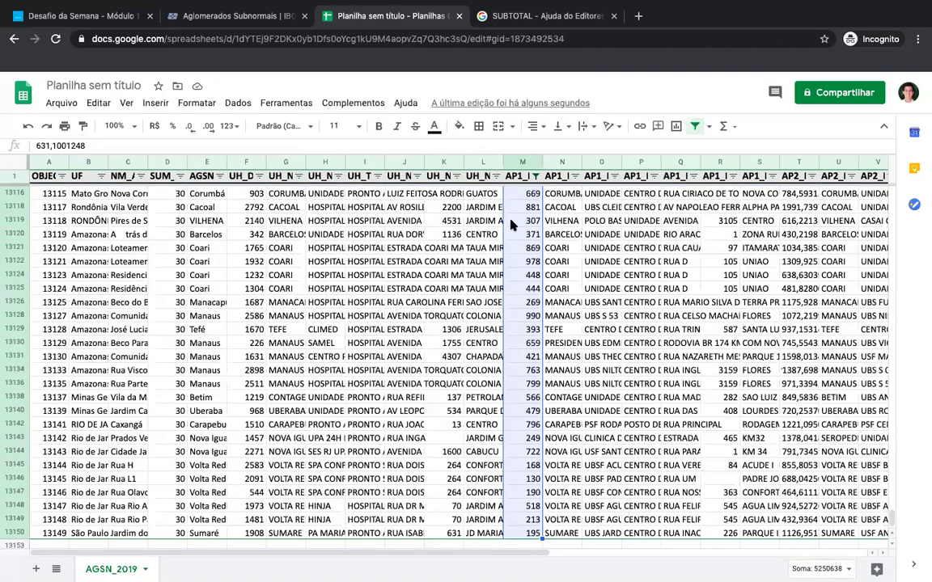
click(484, 316)
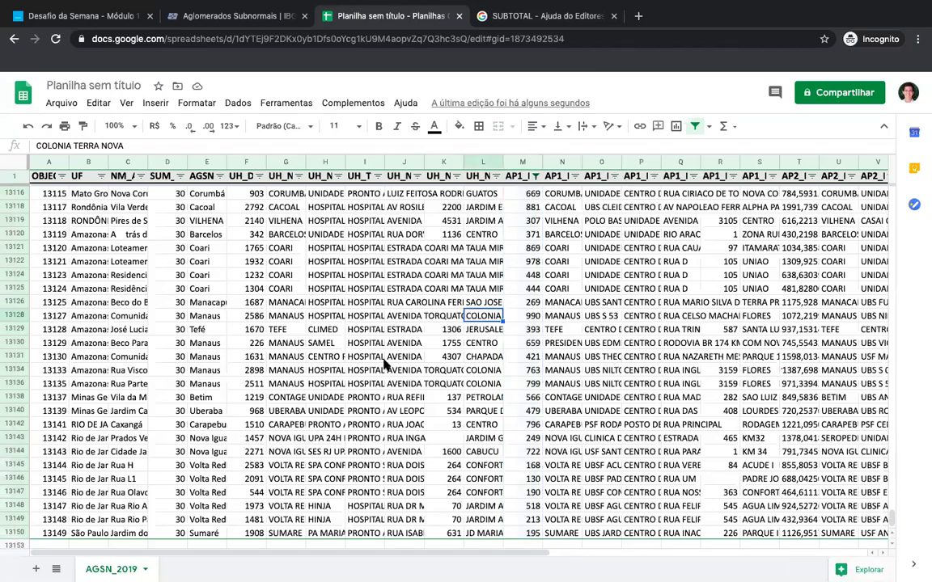
Step: Enter 13151 in F13155 and 100 in G13155 below the table
scroll(186, 485, down, 2)
scroll(186, 493, down, 1)
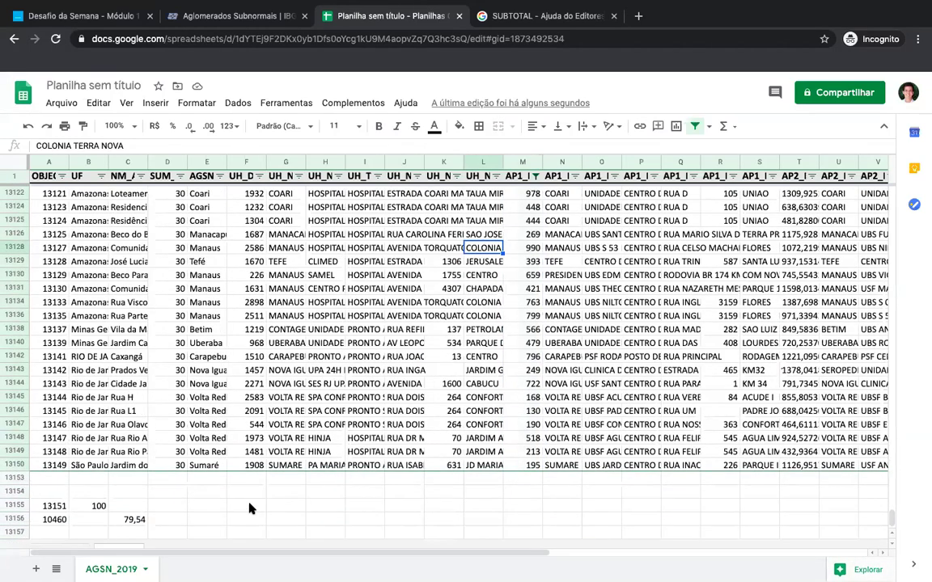
click(52, 492)
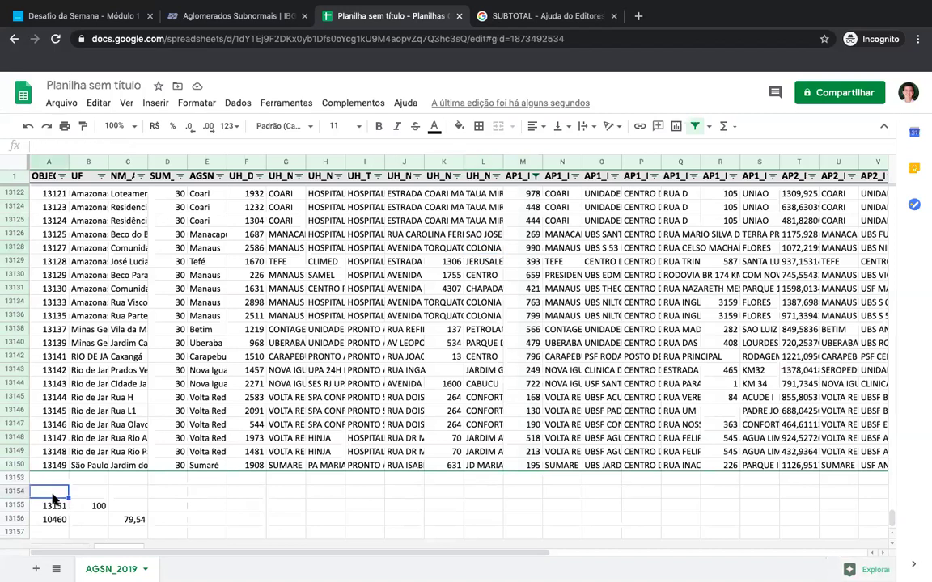
click(256, 495)
click(251, 503)
text(131515)
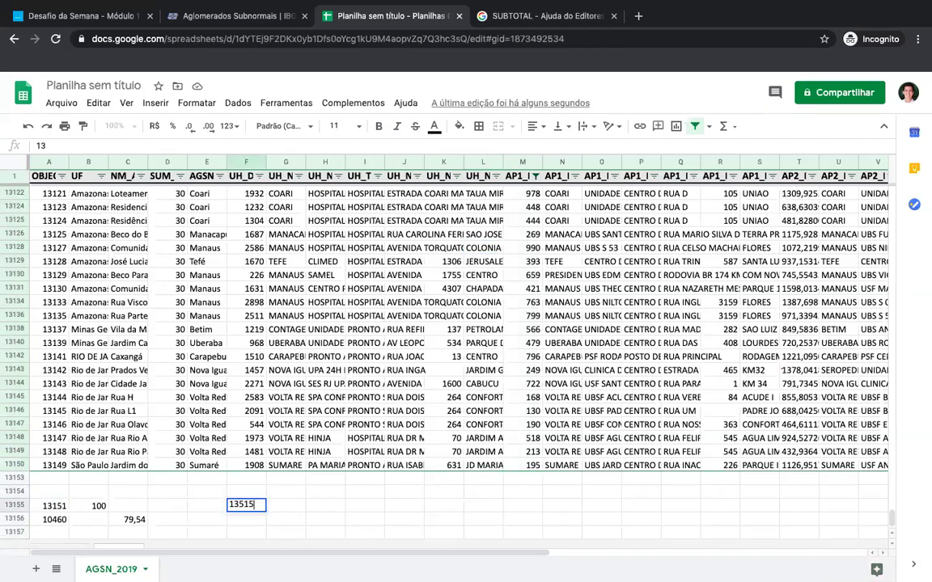
key(BackSpace)
key(BackSpace)
key(BackSpace)
text(5)
key(BackSpace)
text(151)
key(Tab)
text(100)
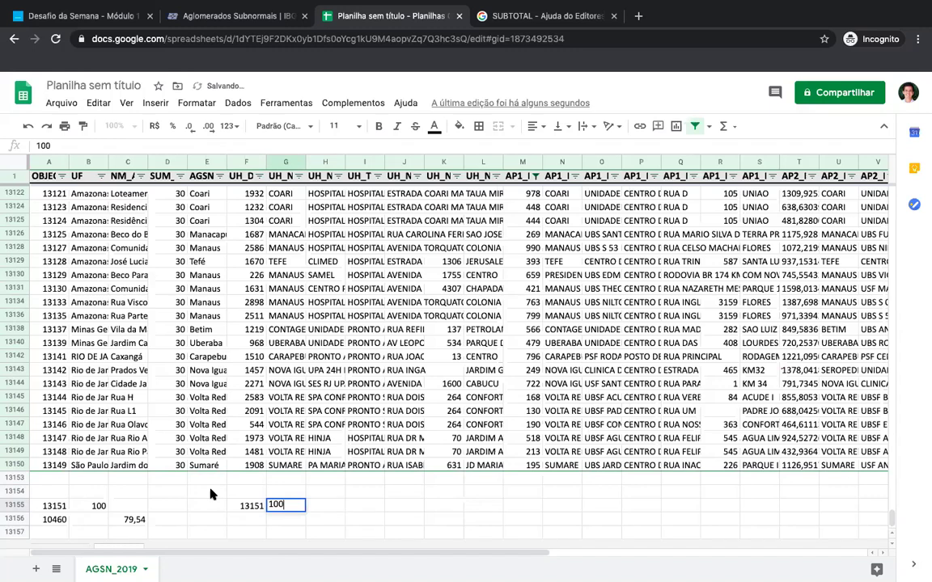
click(130, 465)
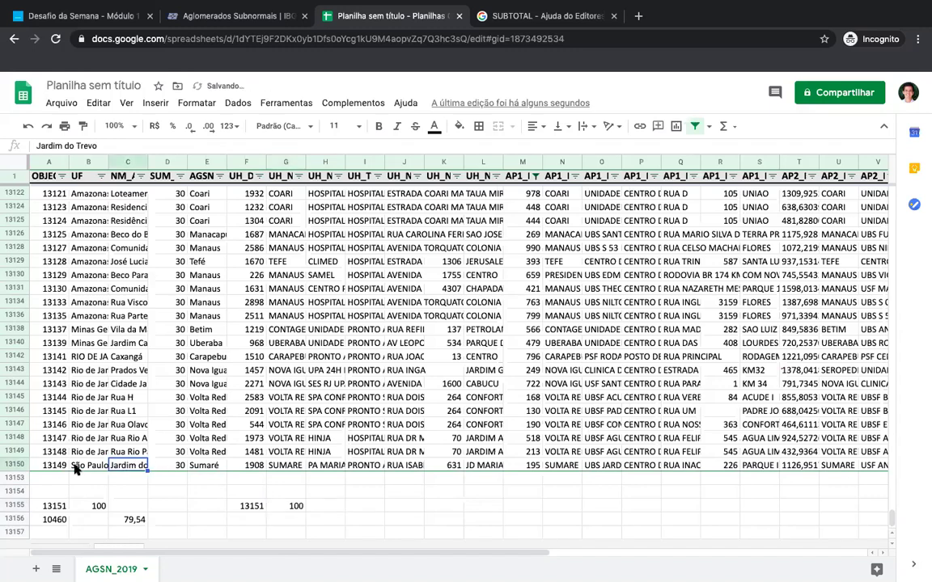
Step: Select the filtered values in column E from the last row up, excluding the header, to count them
click(197, 465)
key(super+shift+Up)
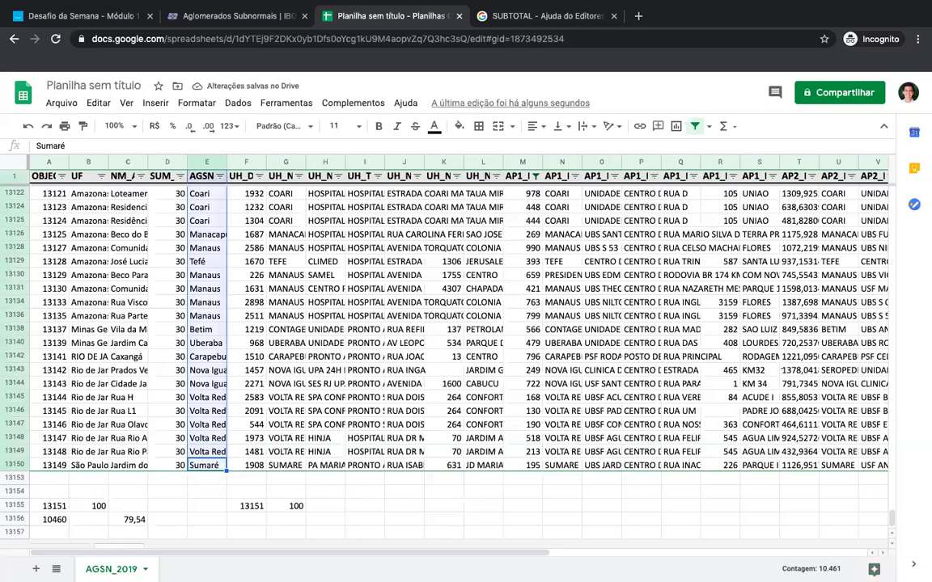
key(shift+Down)
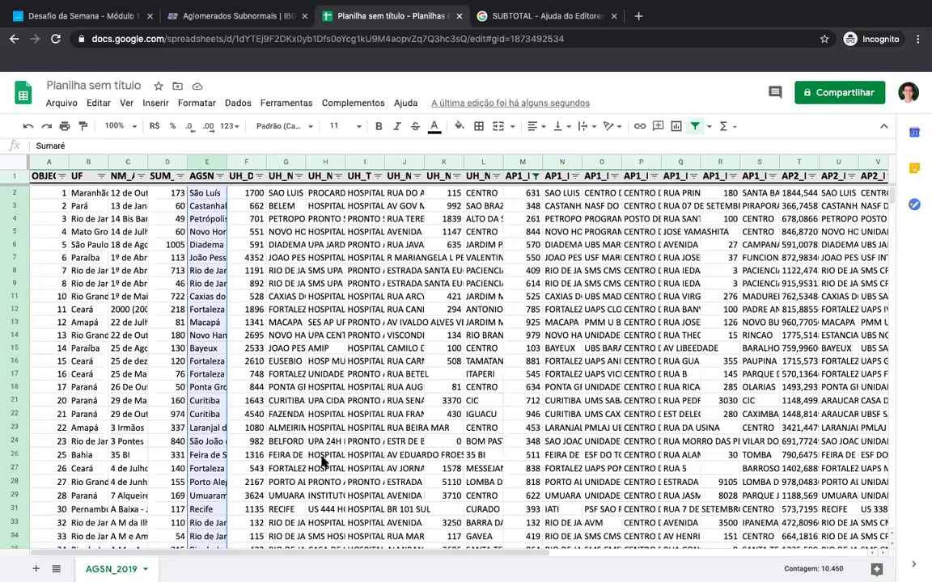
scroll(205, 349, down, 15)
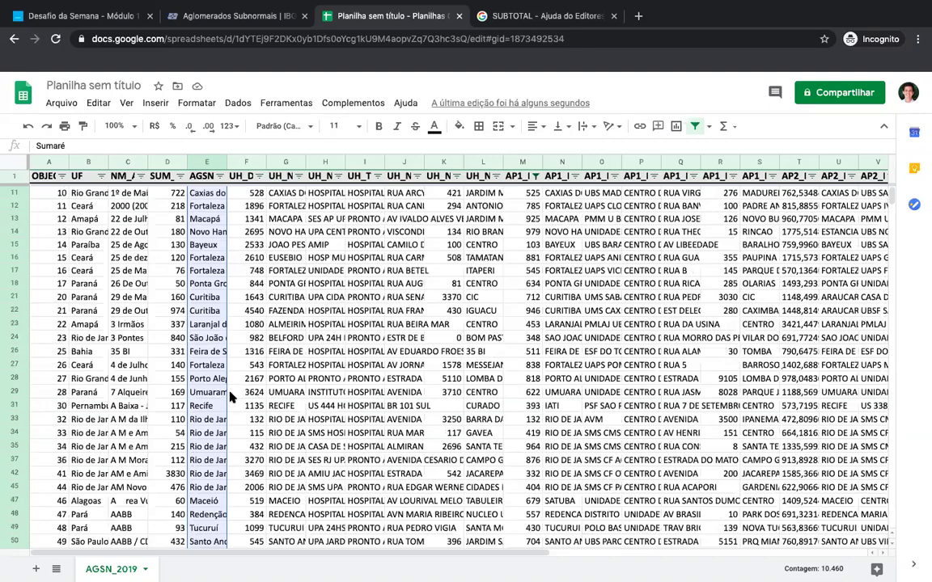
scroll(205, 349, down, 3)
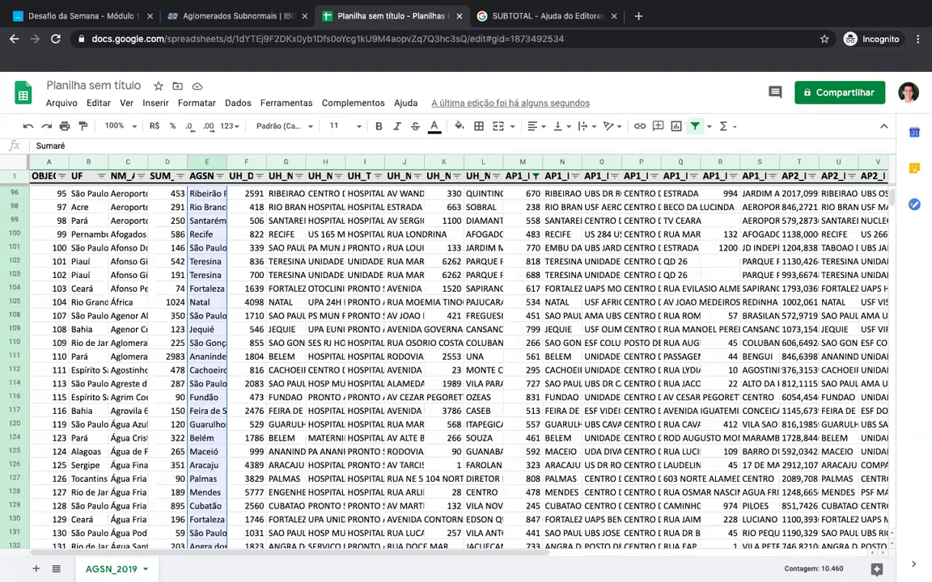
Step: Enter 10460 in F13156, beneath the 13151 total
key(ctrl+Down)
click(251, 520)
text(10460)
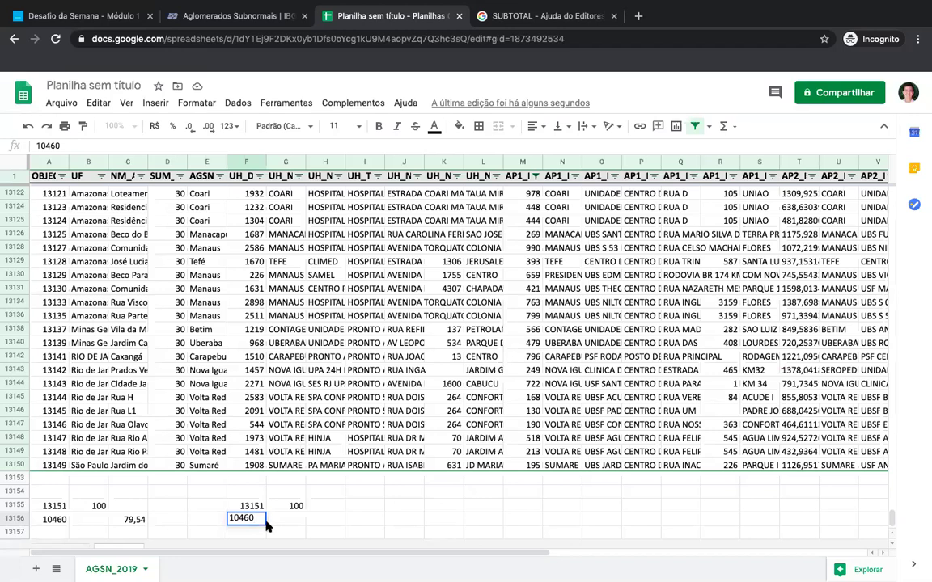
click(215, 519)
Step: Inspect the SUBTOTAL formula in A13156 and clear the duplicate values in F13154:G13156
click(58, 520)
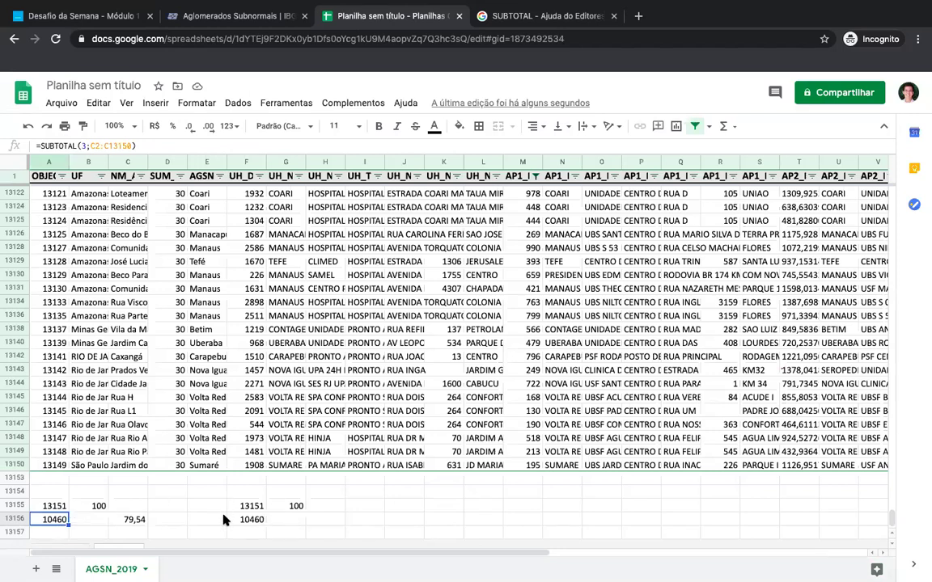
click(82, 519)
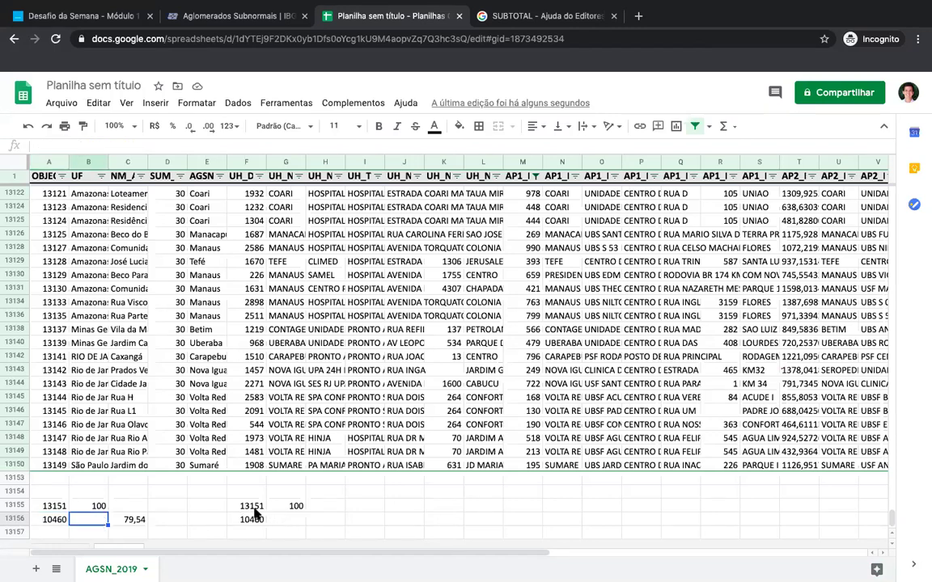
drag(247, 492, 292, 524)
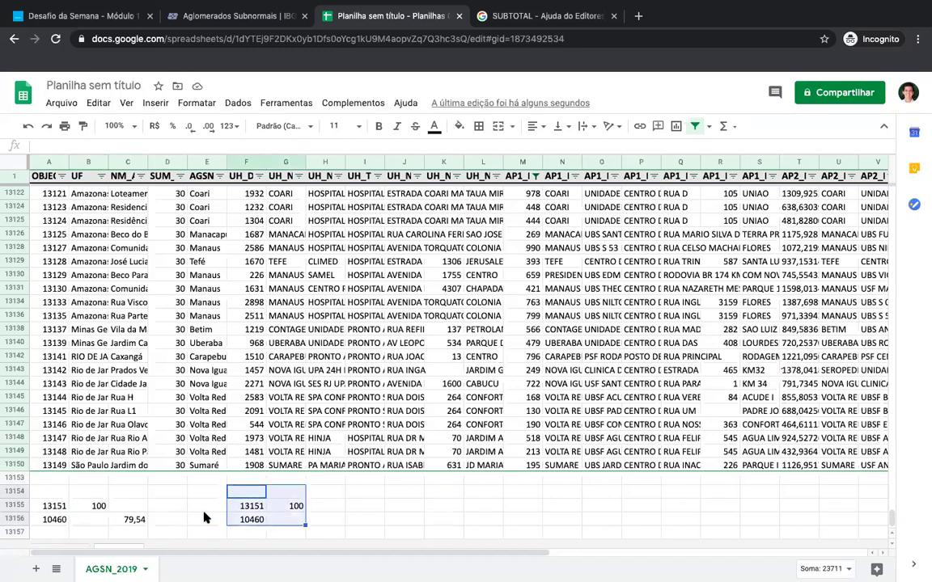
key(Delete)
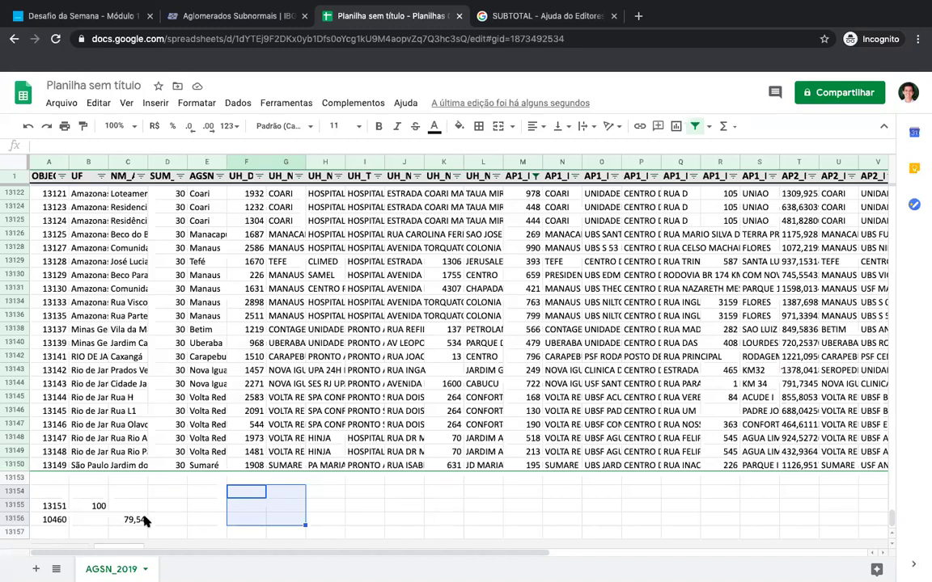
click(158, 512)
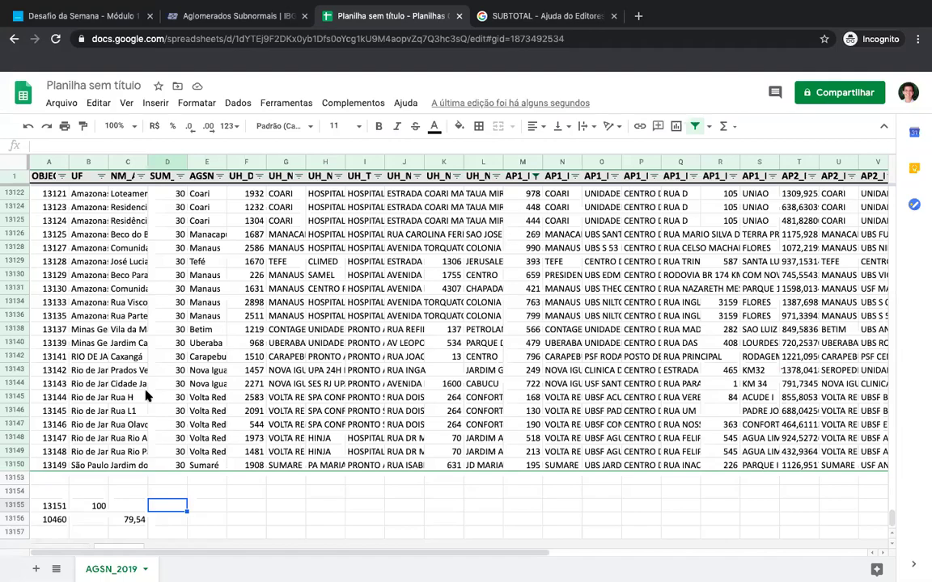
key(ctrl+Left)
key(ctrl+Left)
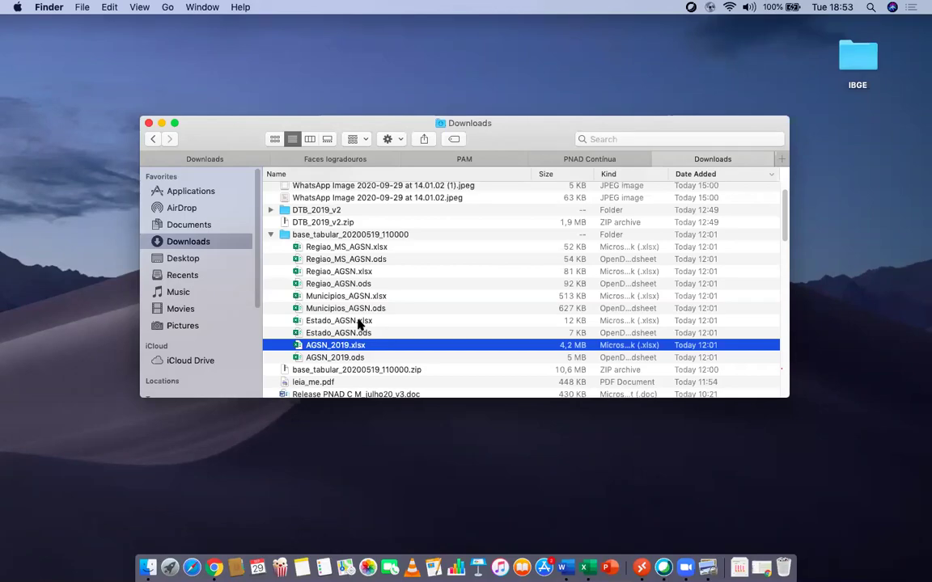
key(ctrl+Right)
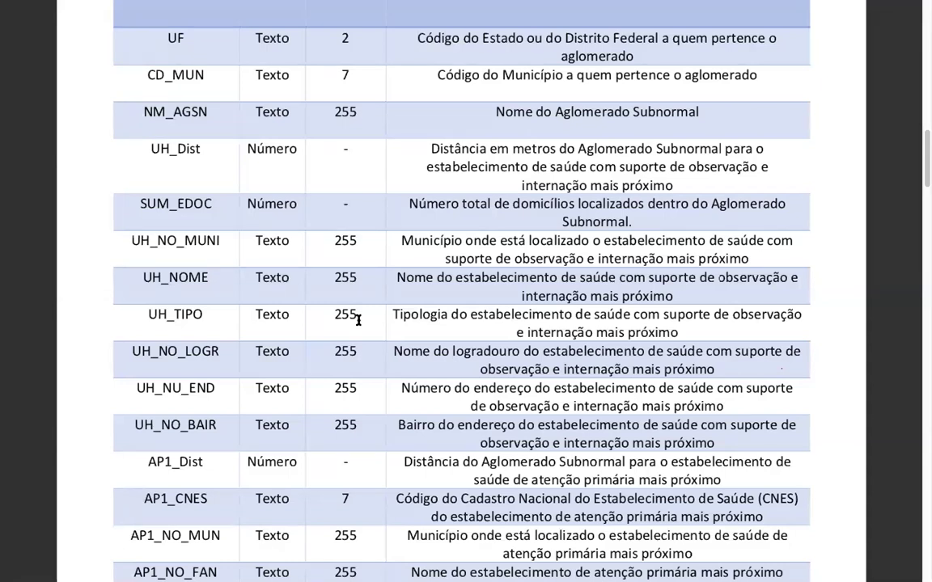
key(ctrl+Left)
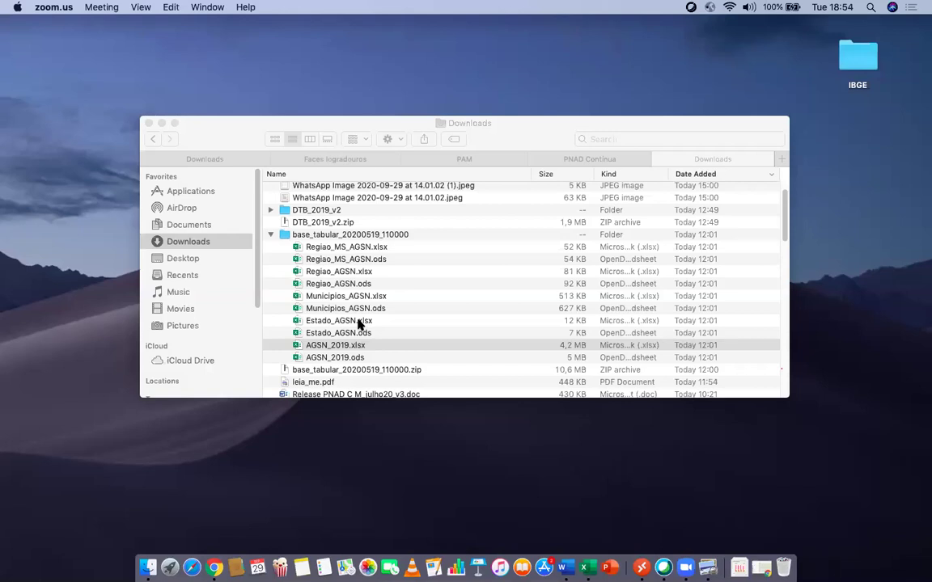
key(ctrl+Right)
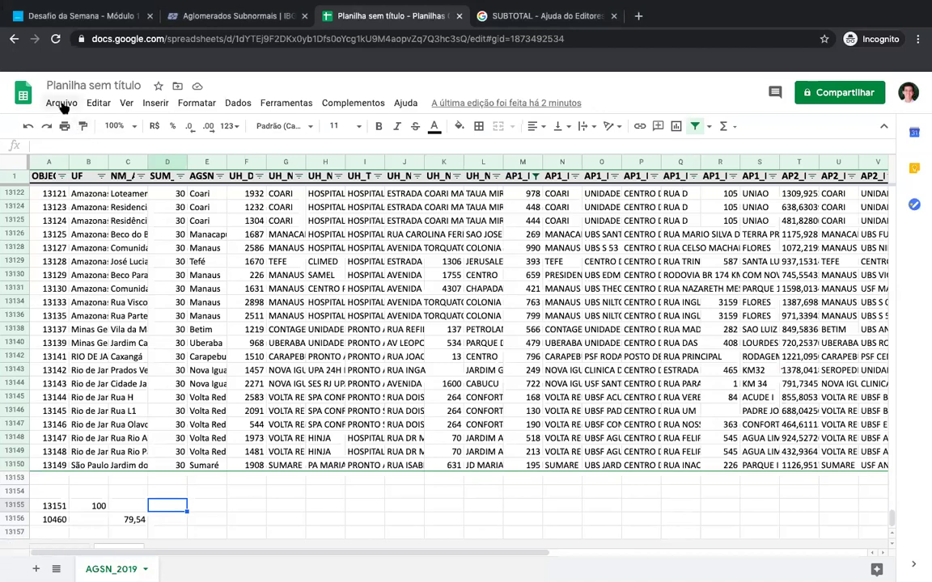
Step: Start importing a file into the spreadsheet with the Upload option
click(60, 104)
click(89, 200)
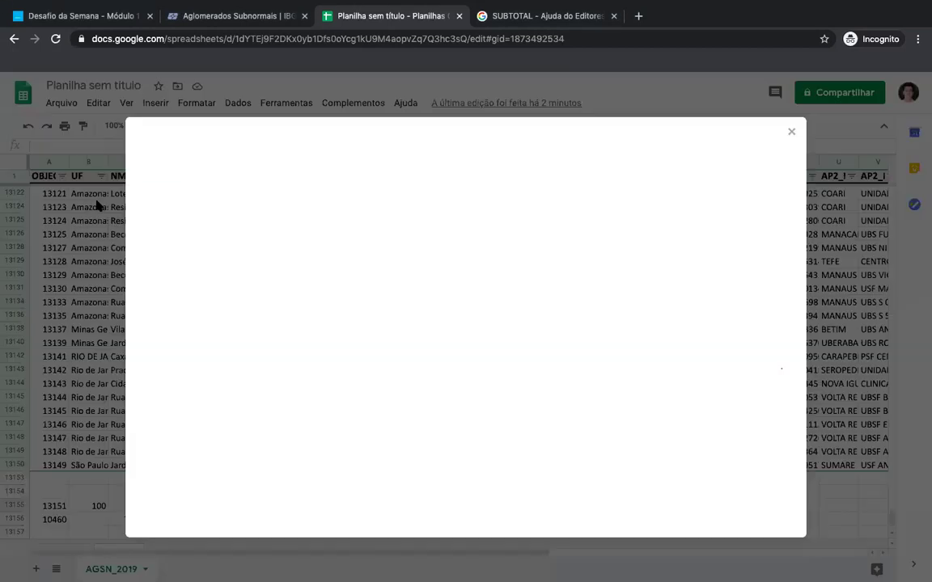
click(402, 172)
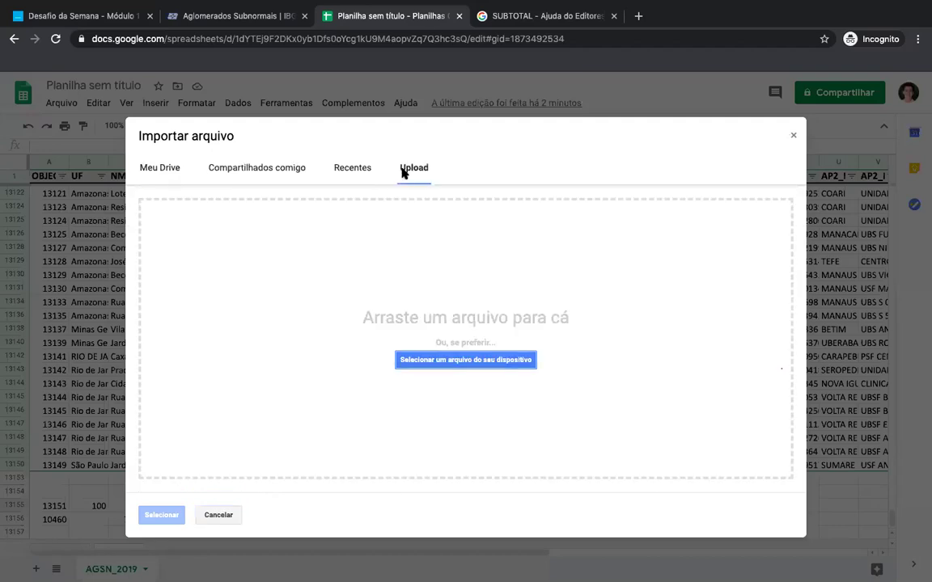
key(ctrl+Left)
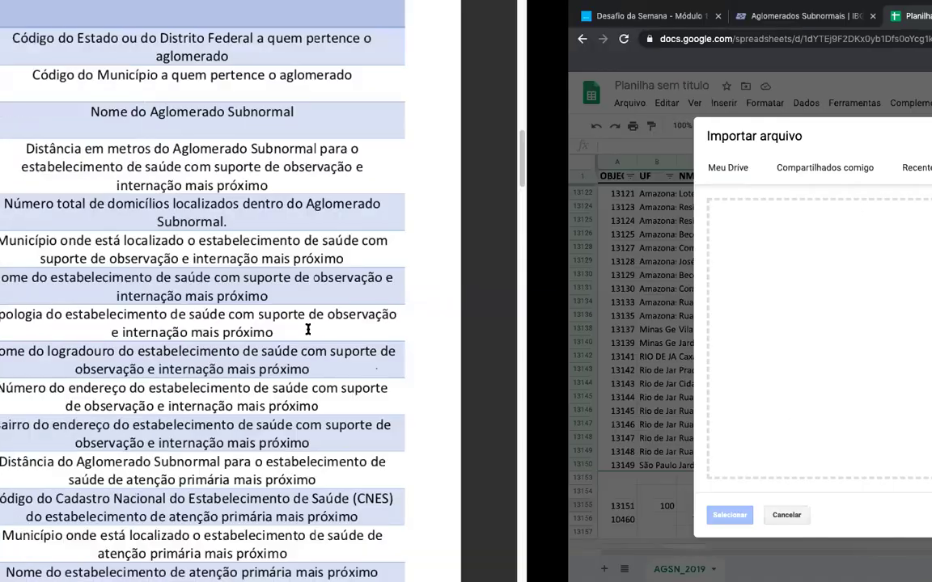
key(ctrl+Right)
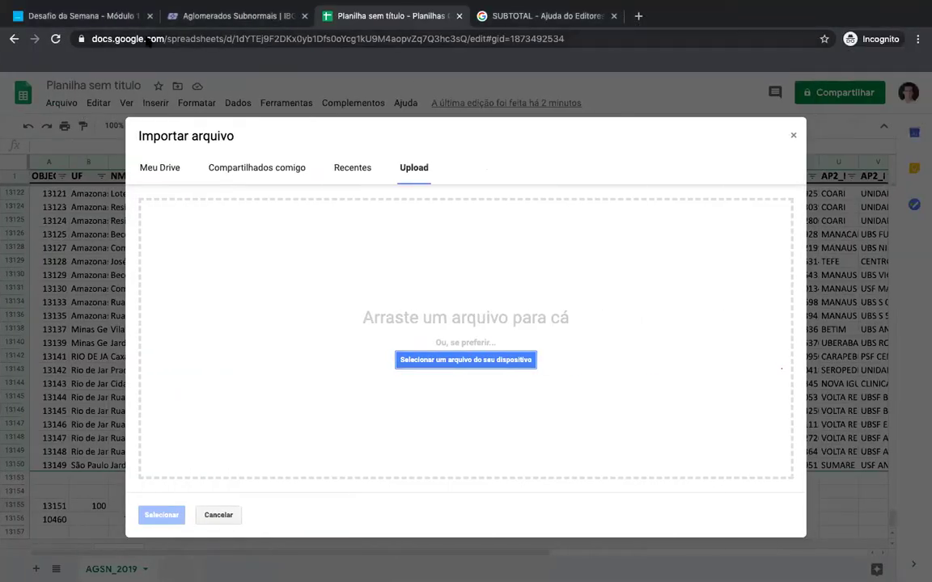
Step: Review the challenge questions and try to bring Municipios_AGSN.xlsx from the Downloads folder into the browser
click(80, 15)
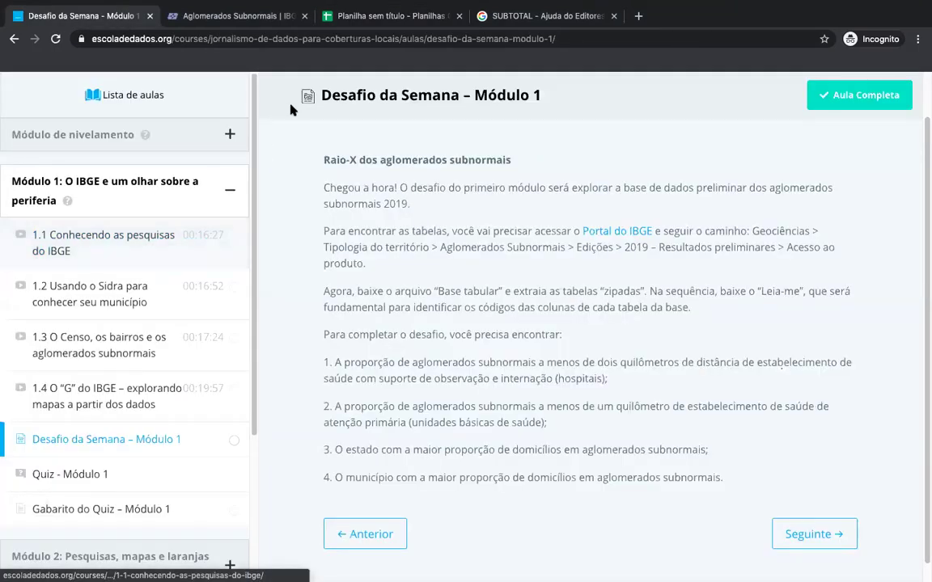
key(ctrl+Left)
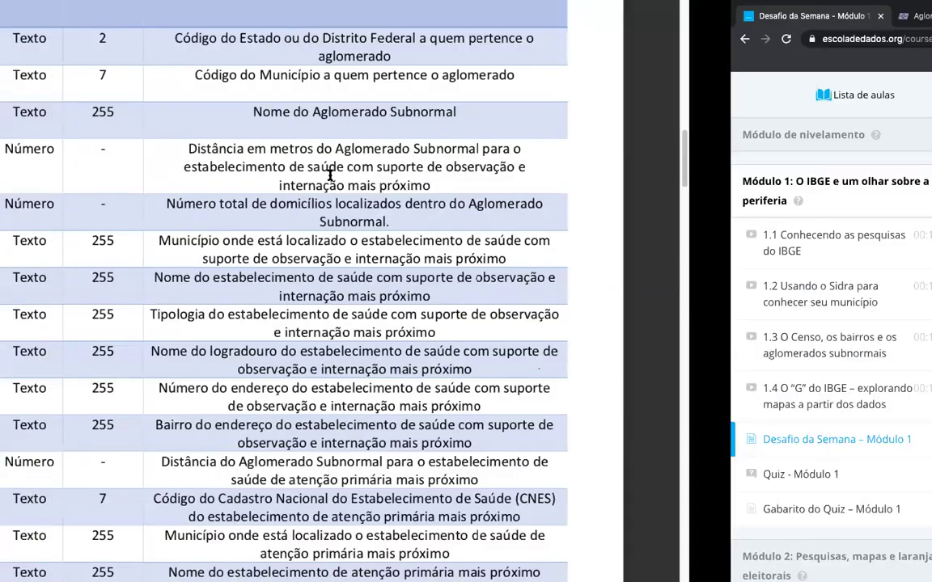
key(ctrl+Left)
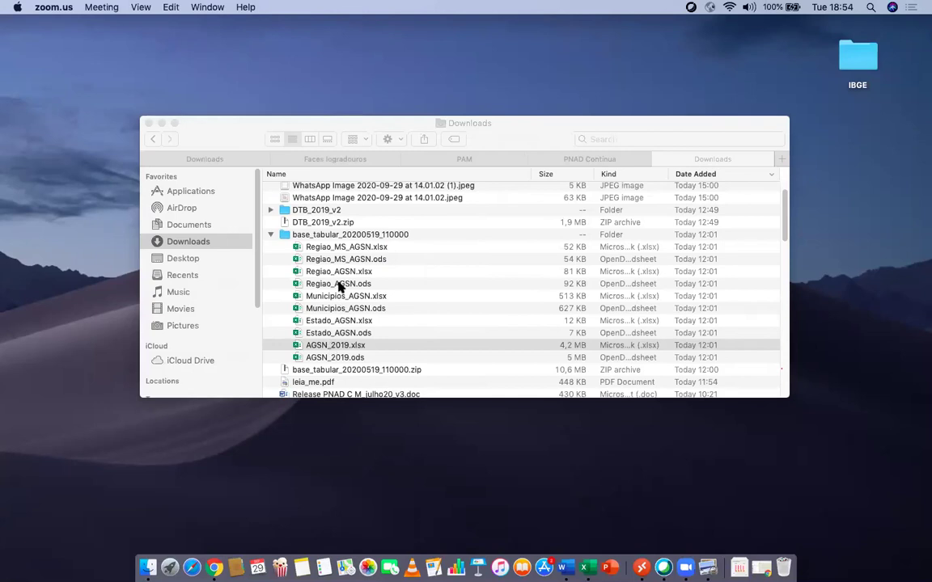
click(340, 297)
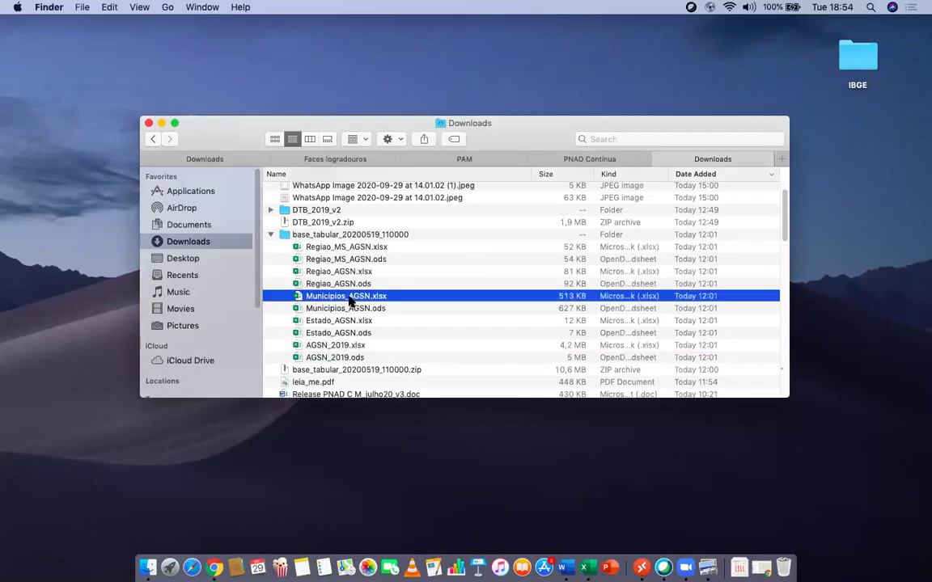
drag(340, 300, 306, 113)
key(ctrl+Right)
key(ctrl+Right)
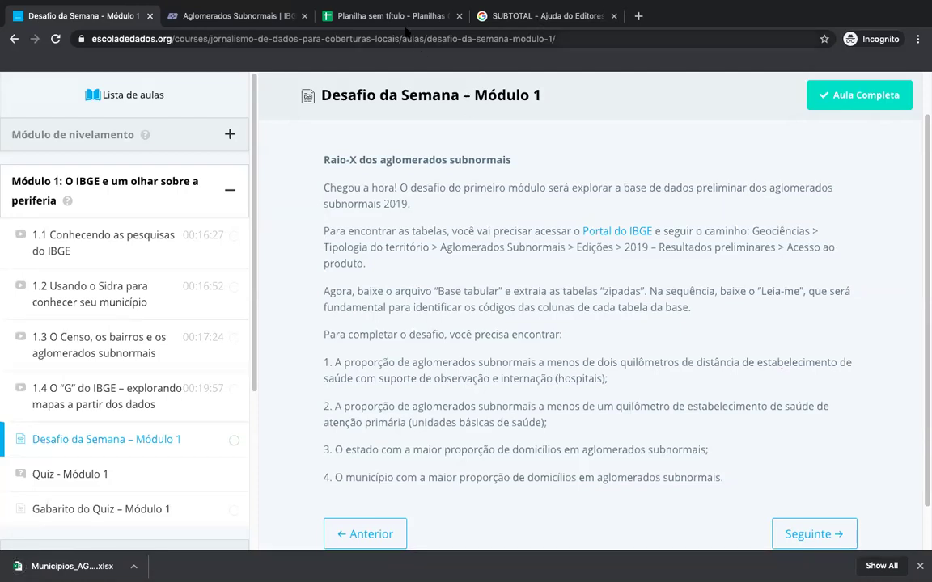
Step: Return to the spreadsheet, upload Municipios_AGSN.xlsx from the Downloads folder and import it as new pages
click(364, 17)
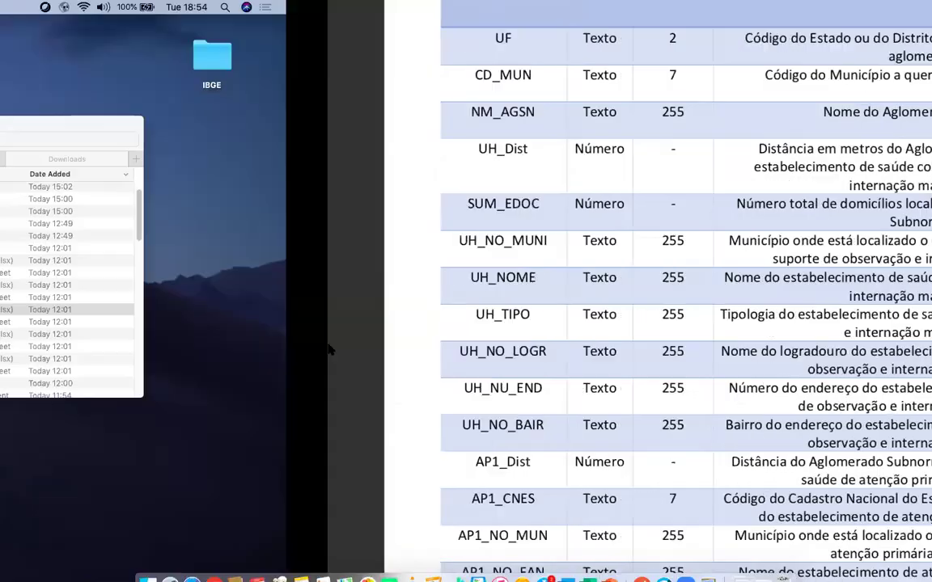
drag(343, 367, 402, 329)
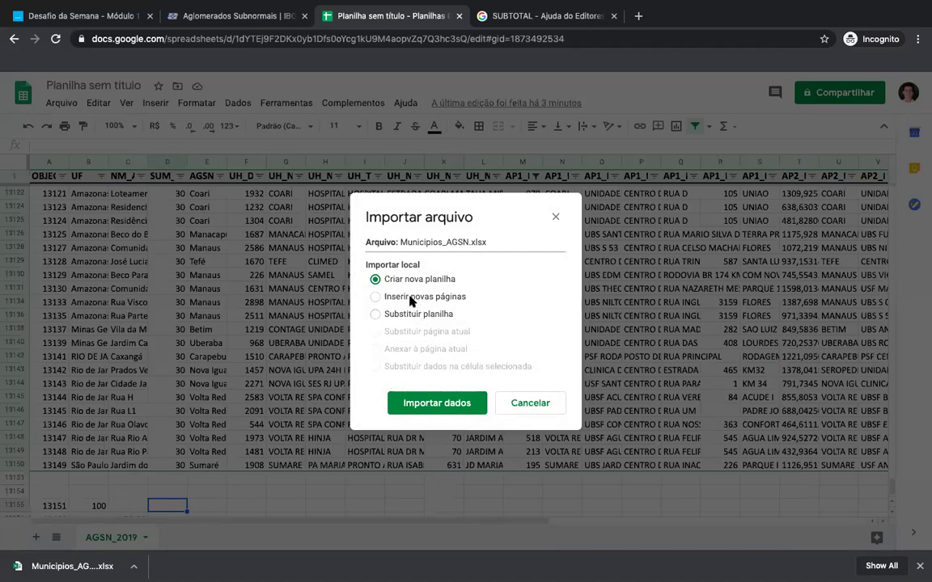
click(409, 298)
click(404, 452)
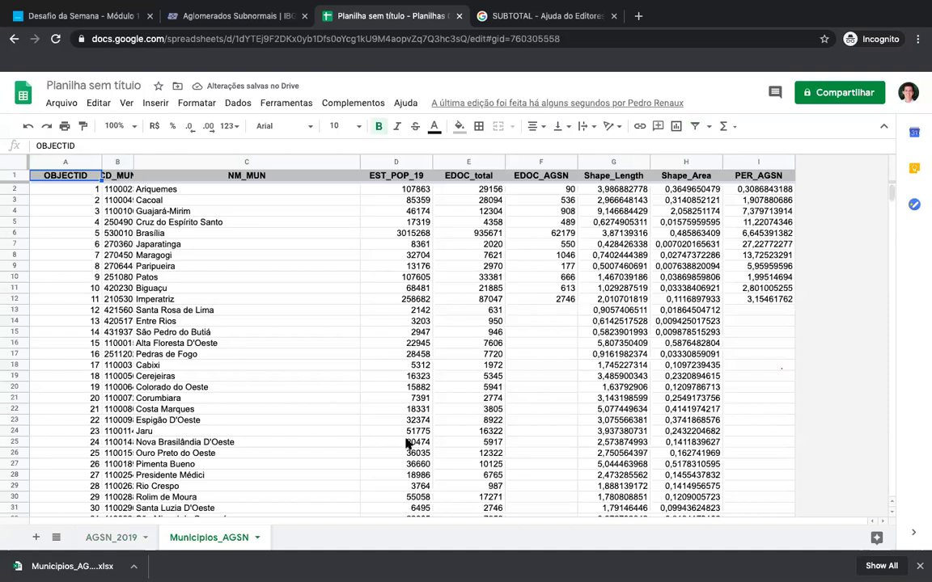
Step: Reduce the number format of the PER_AGSN column in Municipios_AGSN to zero decimal places
click(279, 267)
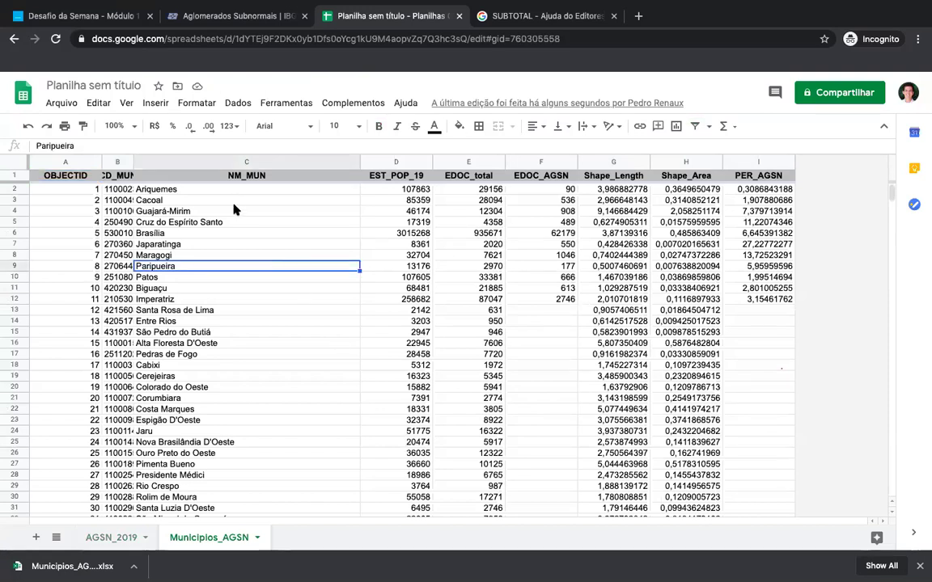
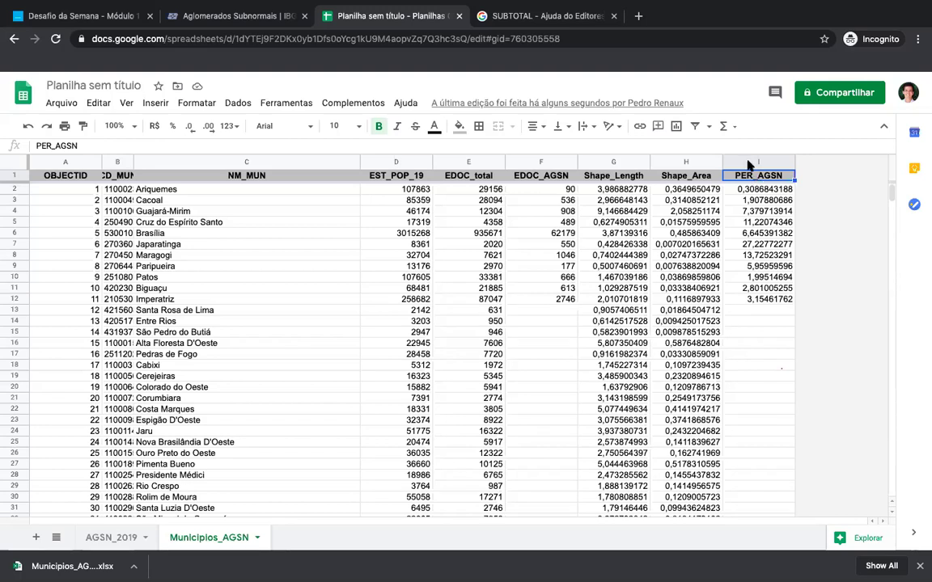
click(749, 165)
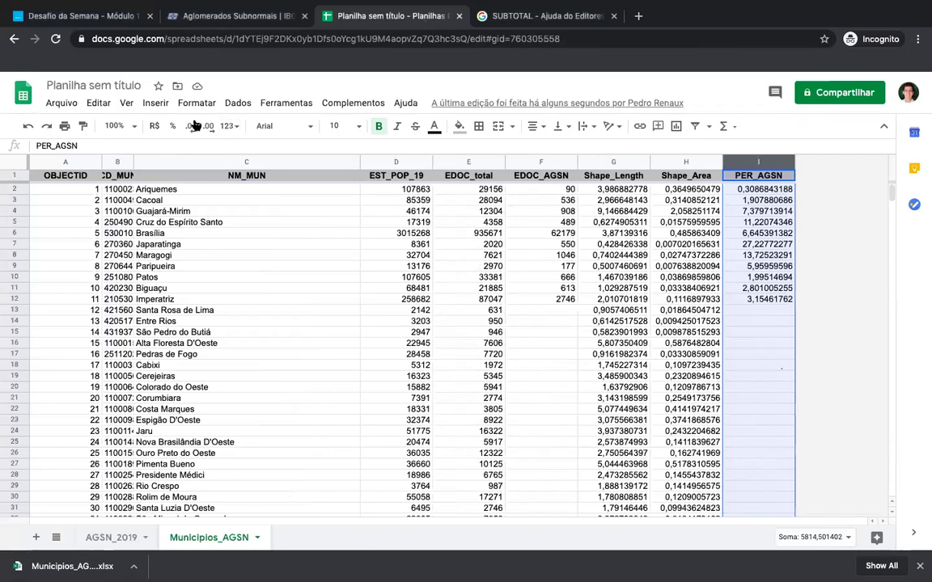
click(193, 128)
click(193, 128)
click(193, 127)
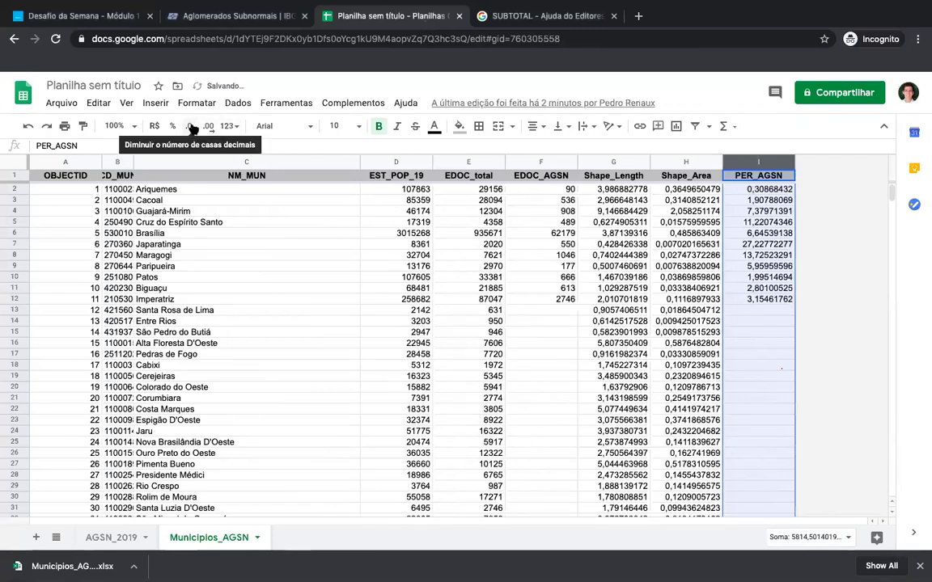
click(193, 127)
click(192, 128)
click(192, 128)
click(193, 128)
click(193, 128)
click(193, 128)
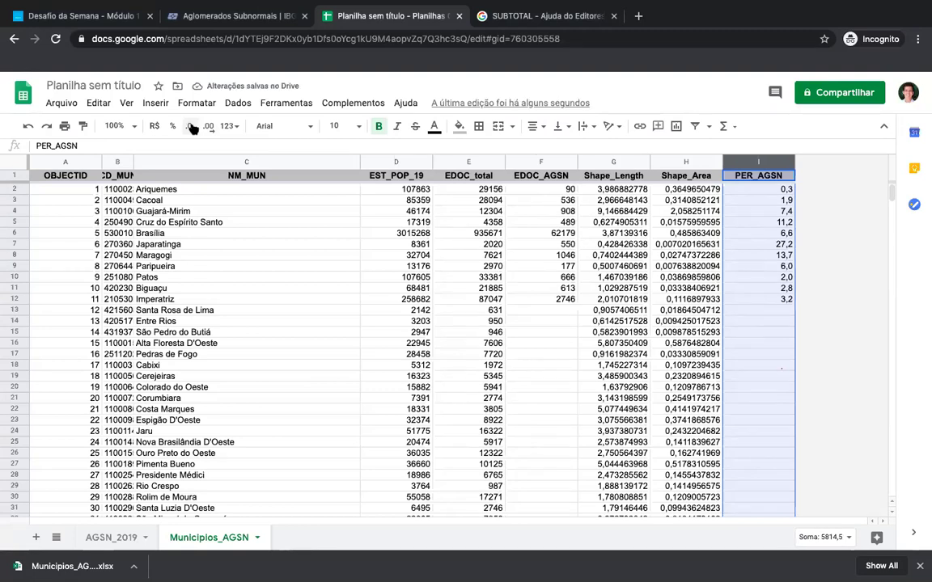
click(192, 127)
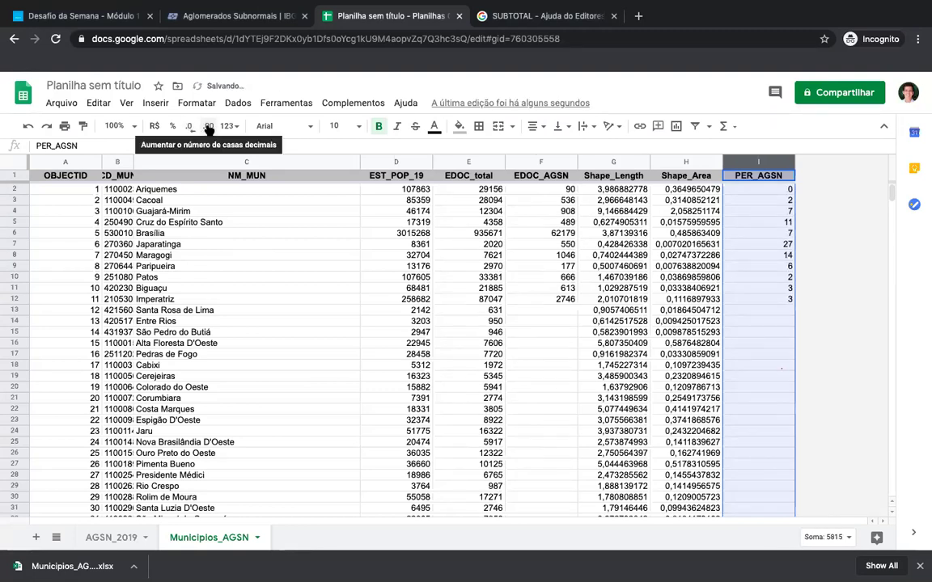
click(757, 224)
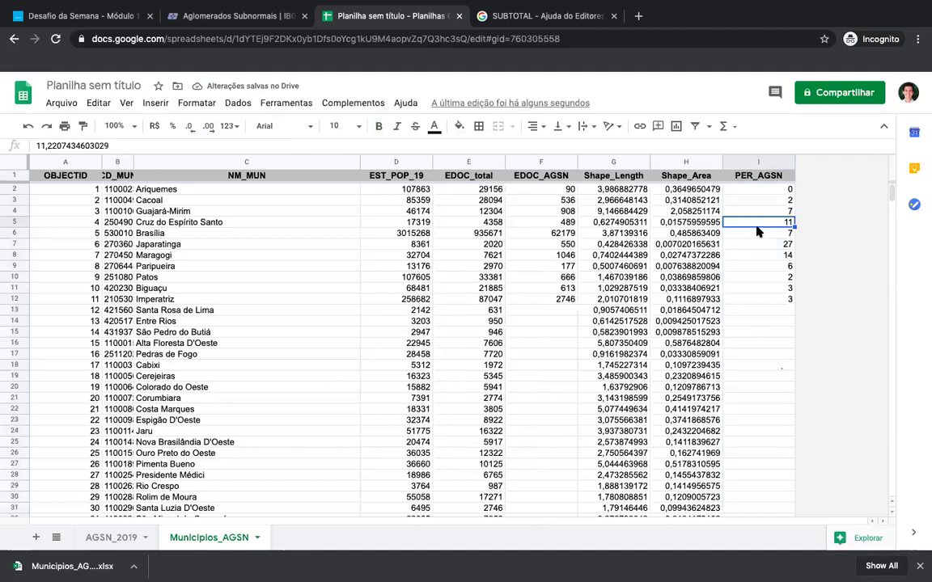
Step: Add a filter to the Municipios_AGSN table, sort PER_AGSN in descending order (Z → A) and check the top-ranked municipalities
click(757, 175)
click(693, 130)
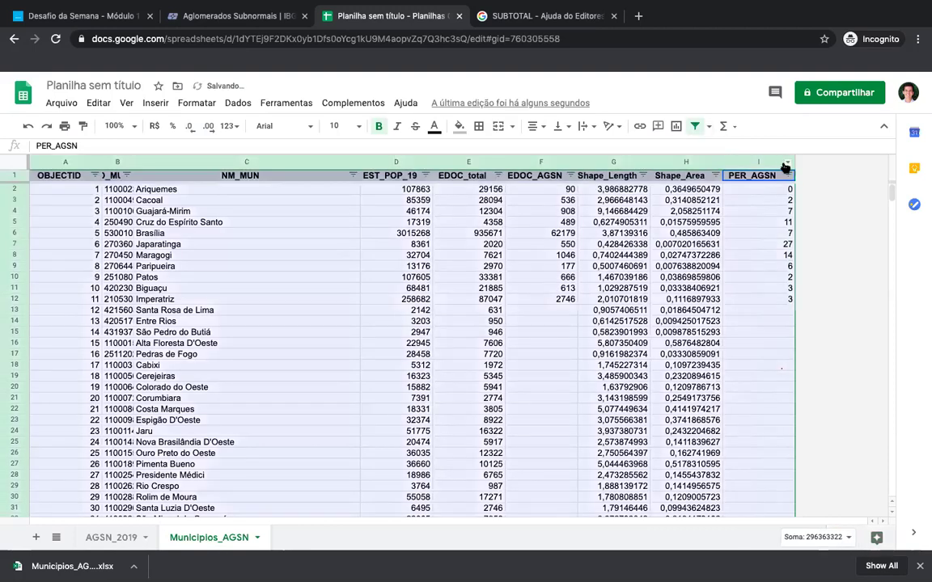
click(787, 175)
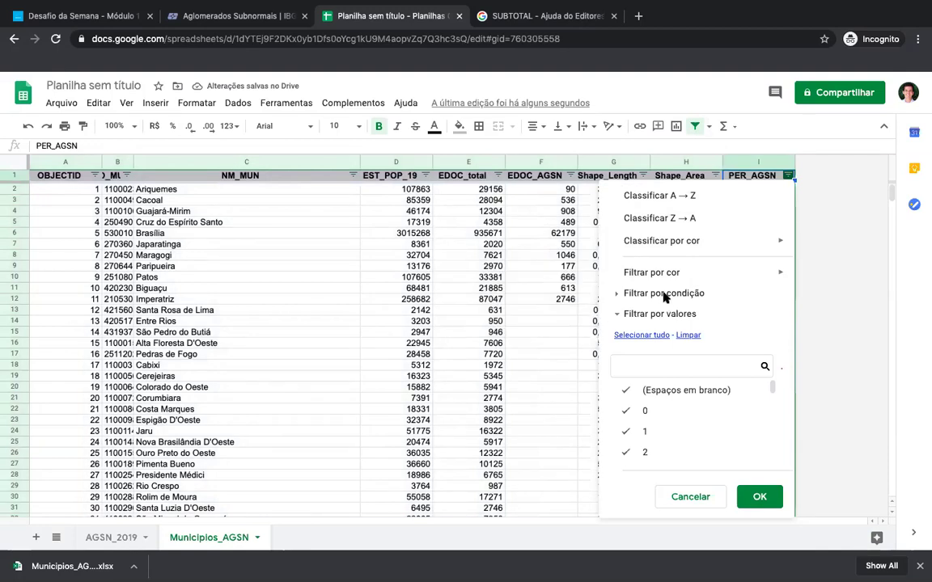
click(660, 218)
click(308, 191)
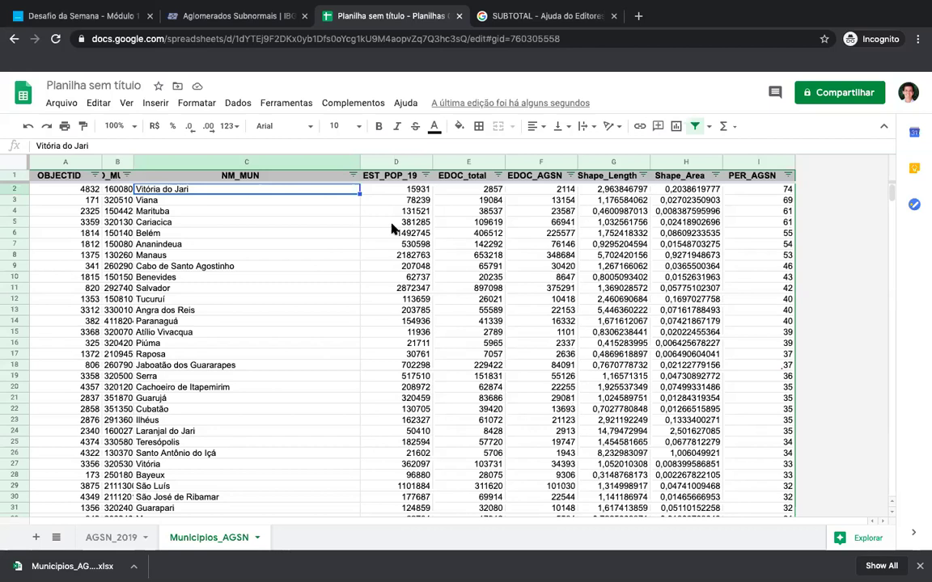
click(195, 234)
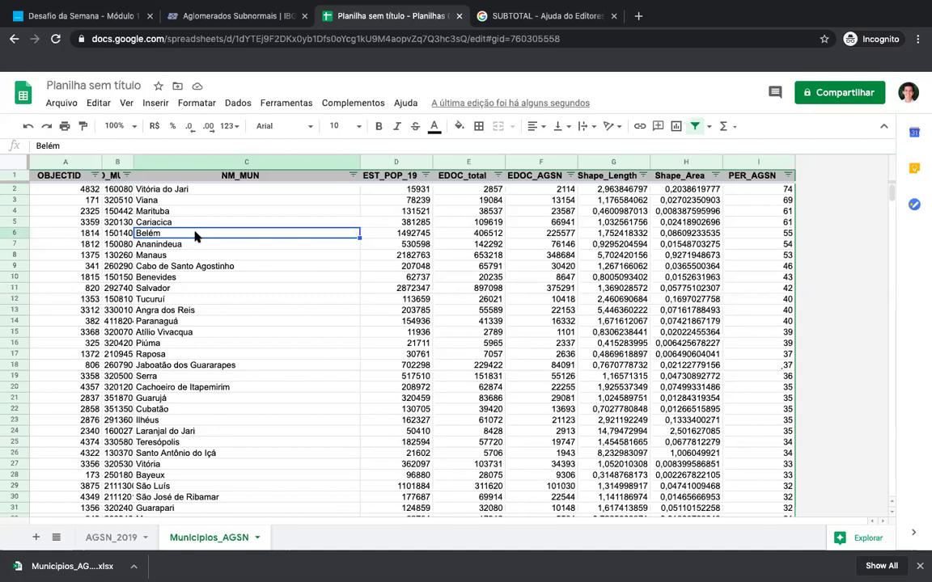
click(226, 258)
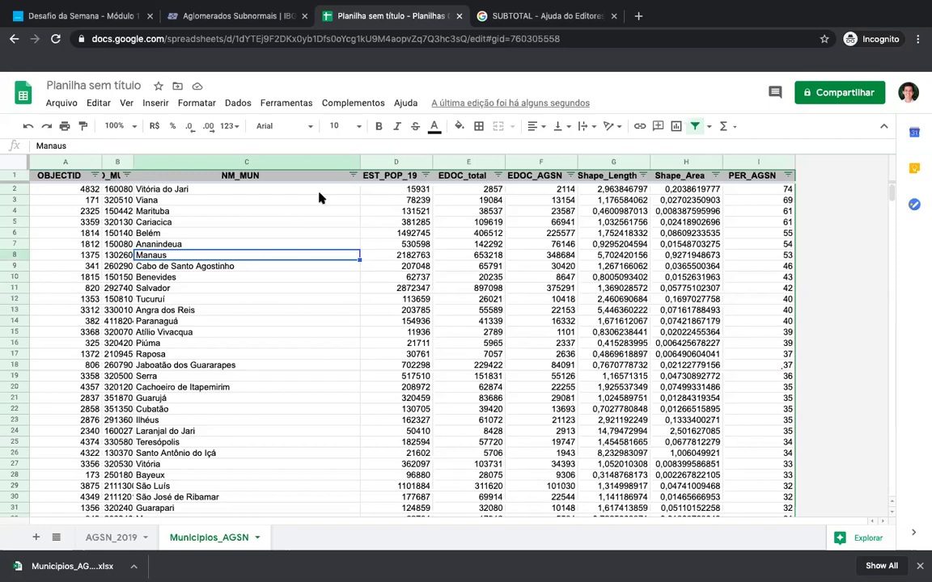
Step: Sort the table by EDOC_AGSN in descending order (Z → A) and check the municipalities with the most households
click(571, 176)
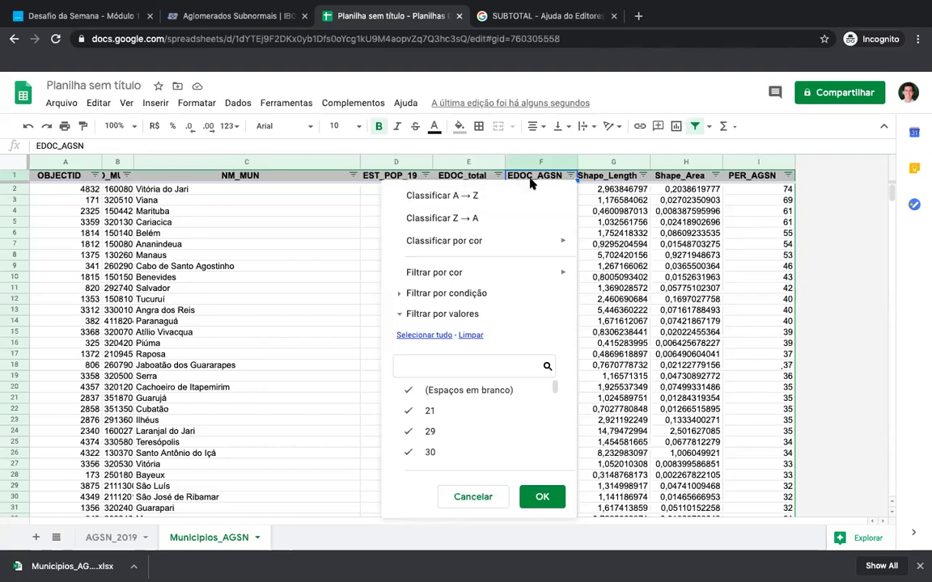
click(459, 218)
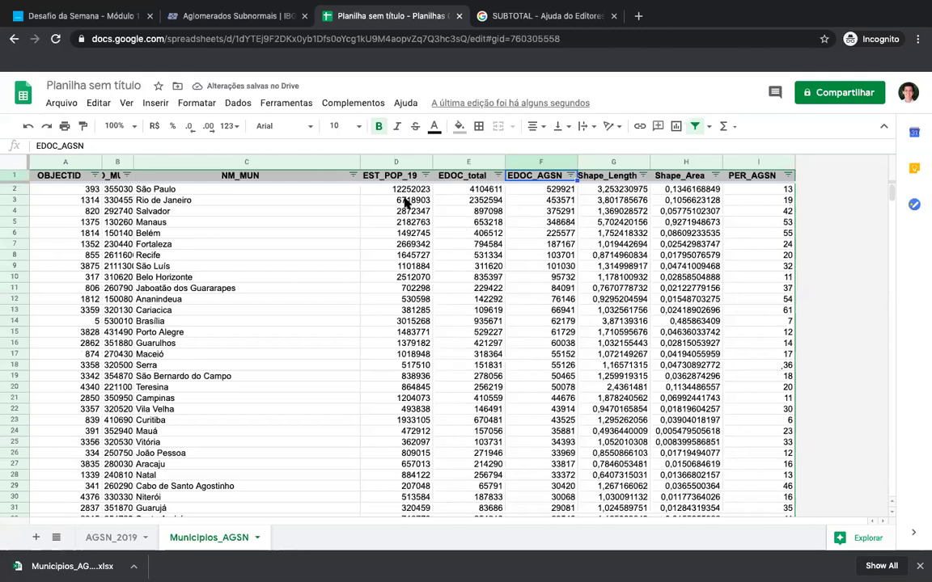
click(555, 202)
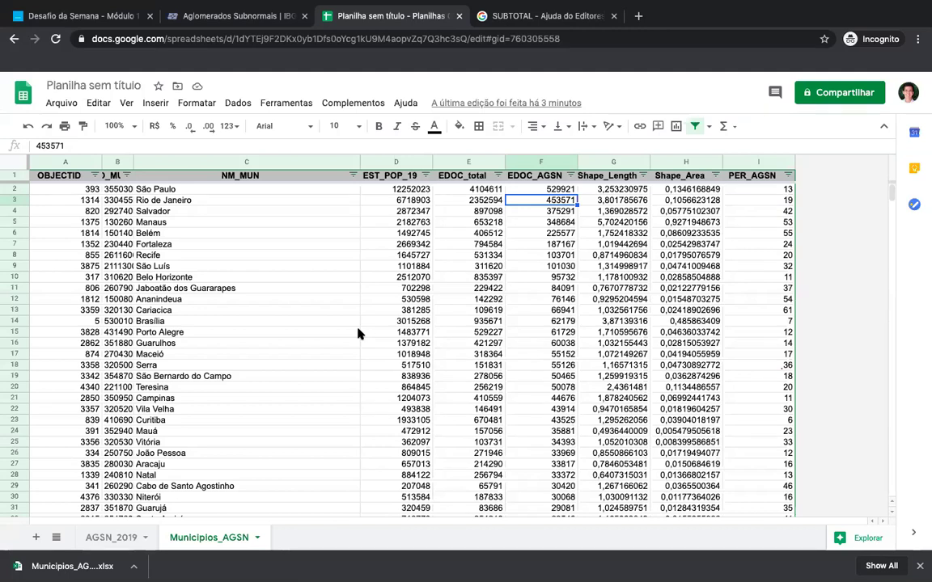
click(329, 221)
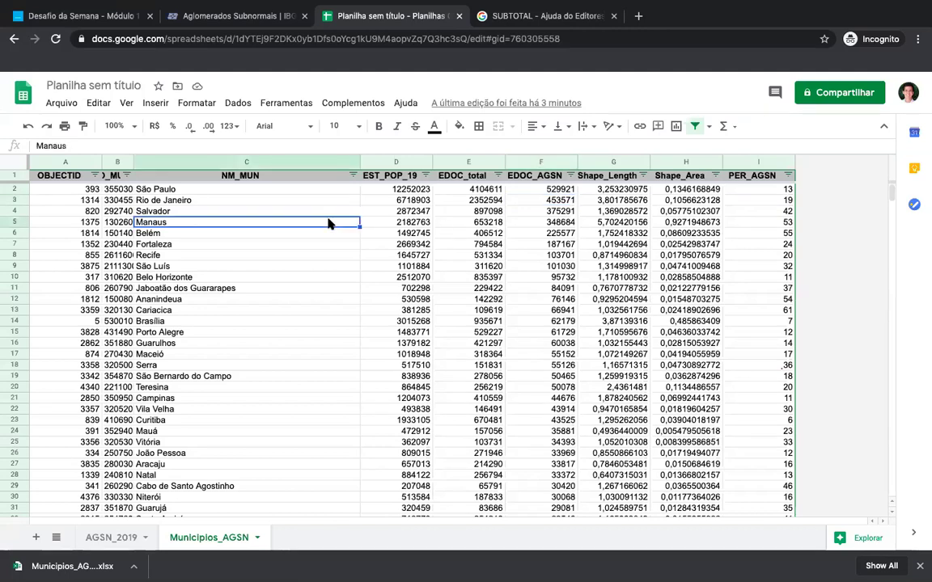
click(348, 200)
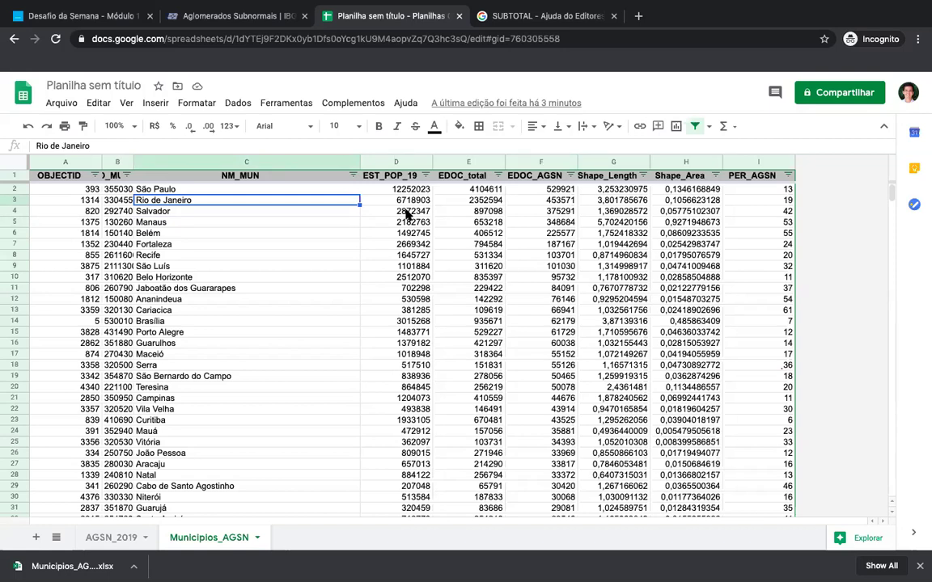
click(321, 191)
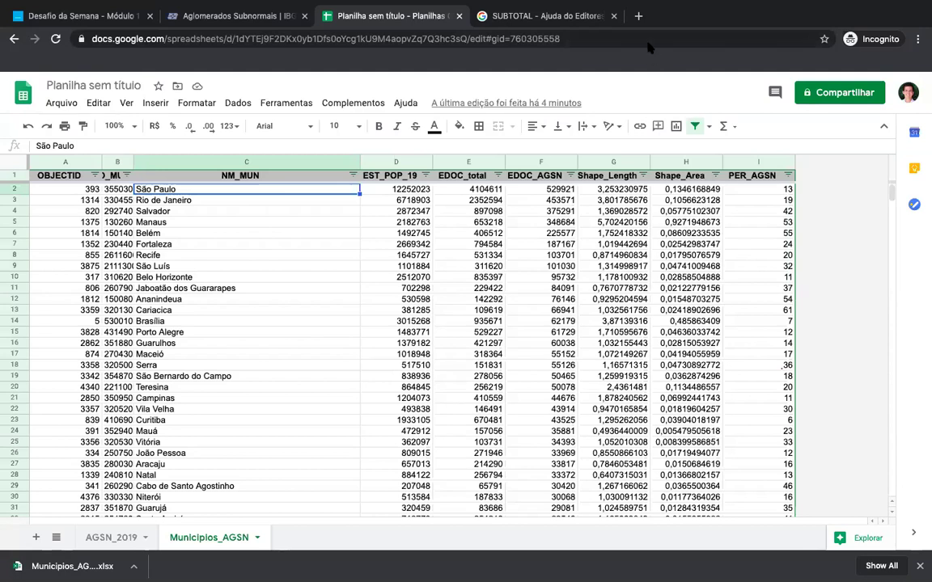
Step: Open ibge.gov.br in a new browser tab and look over the portal's home page
click(638, 16)
text(ib)
key(Return)
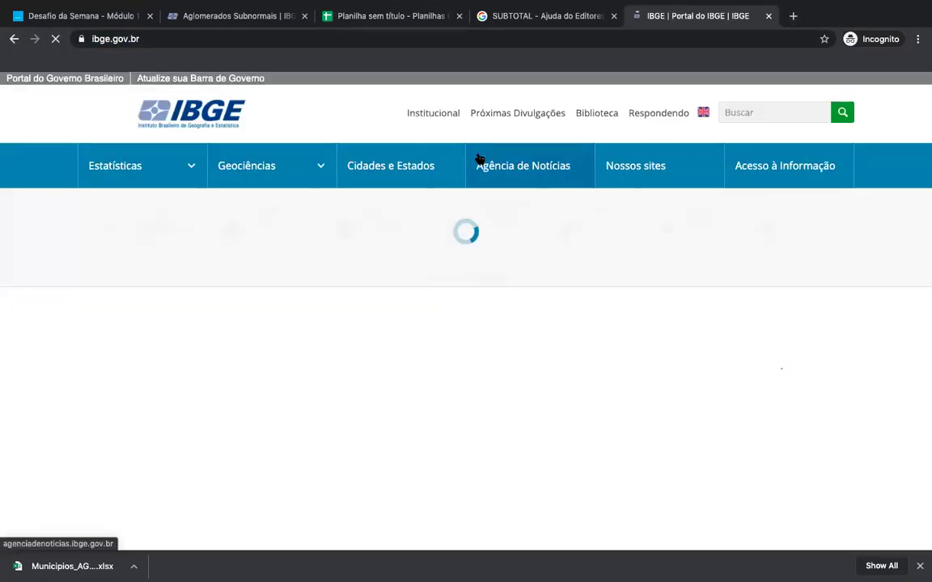
scroll(506, 212, down, 2)
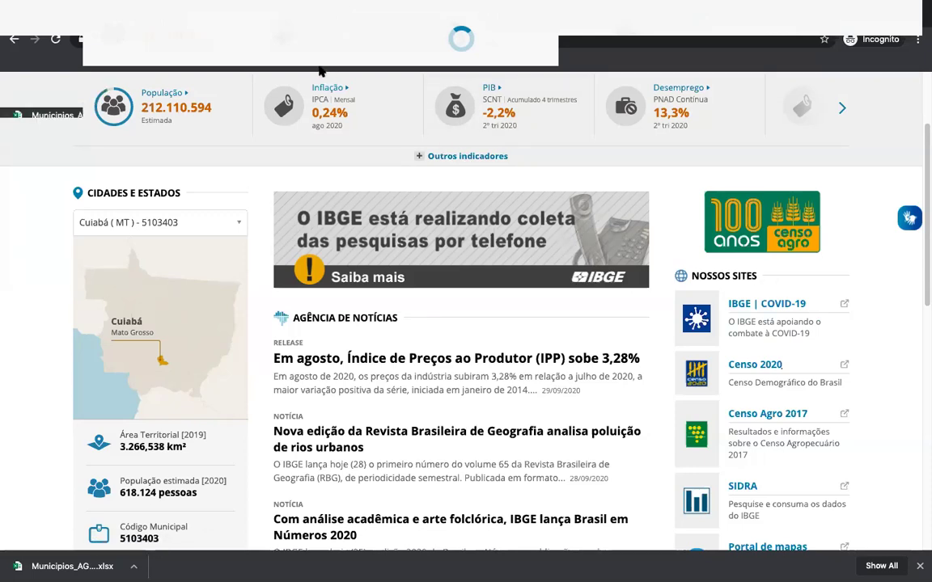
scroll(858, 368, up, 2)
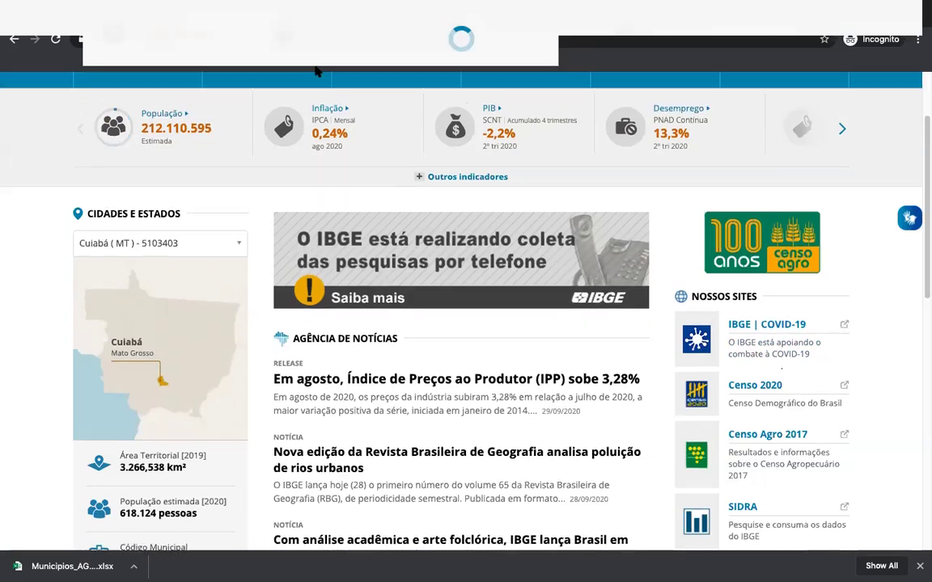
scroll(881, 366, down, 1)
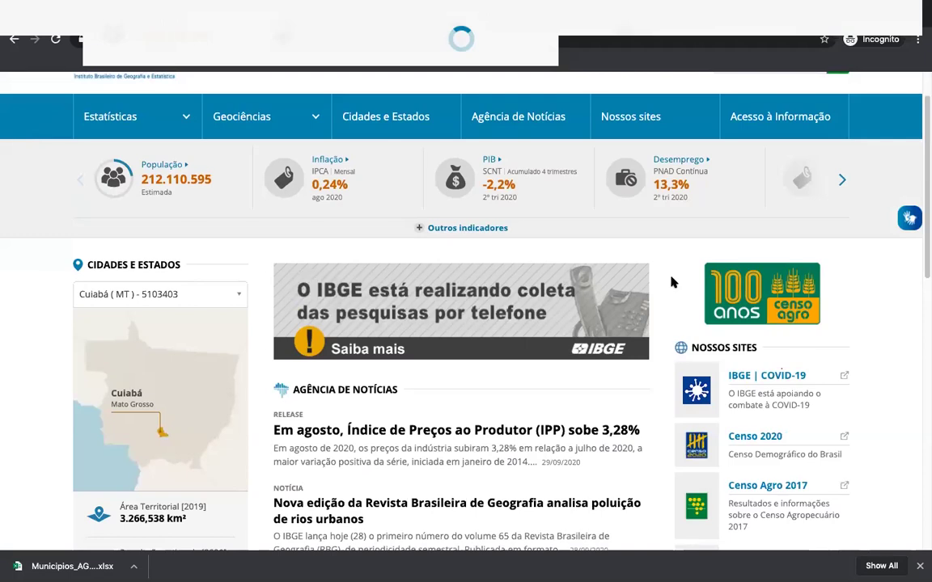
mouse_move(547, 7)
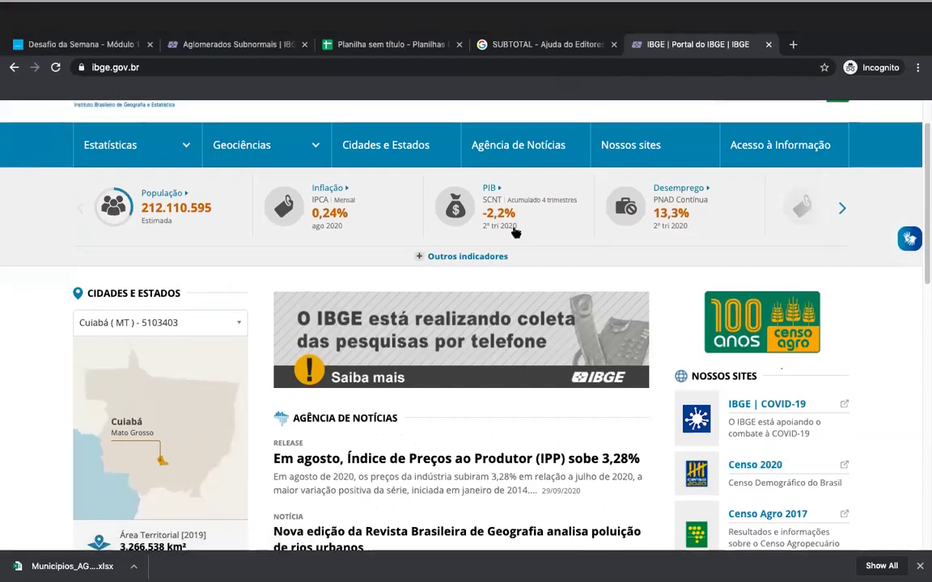